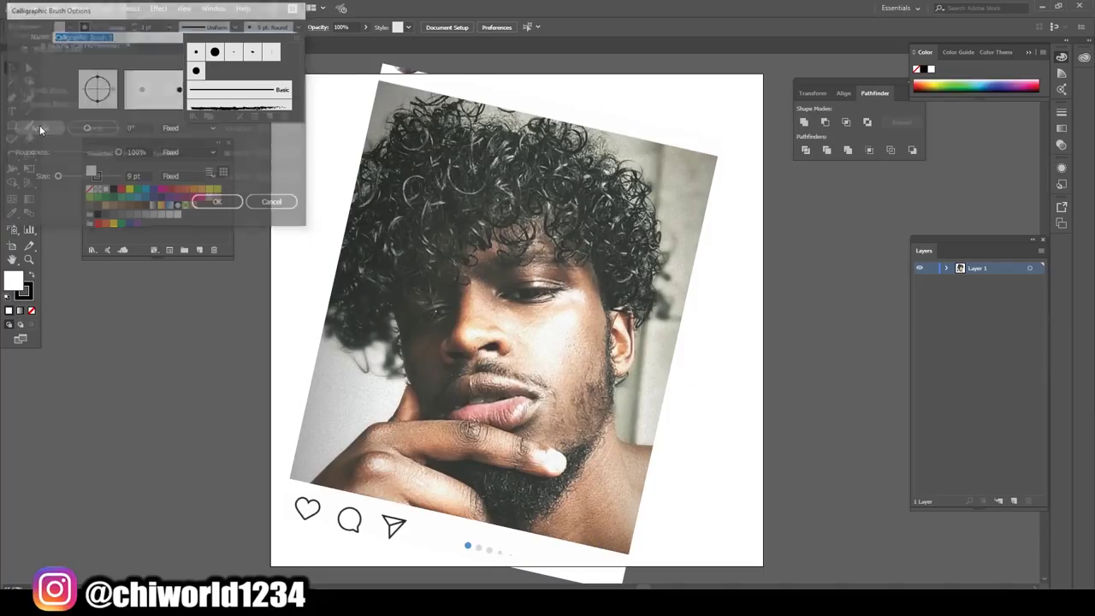
# Step: Confirm the calligraphic brush settings and trace the first nostril in black
pyautogui.click(416, 73)
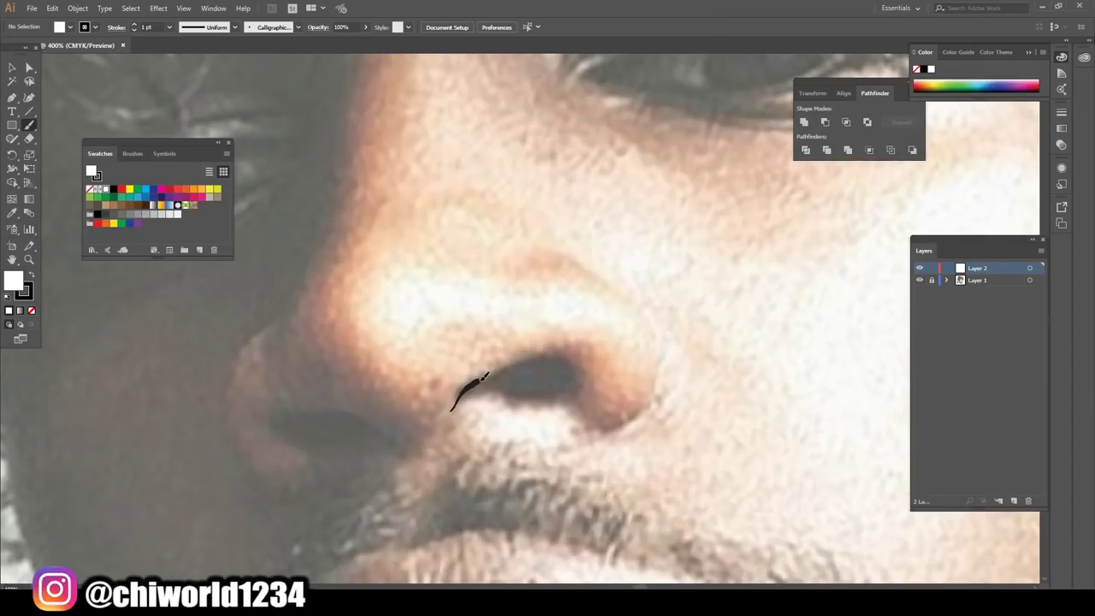
pyautogui.moveTo(484, 376)
pyautogui.mouseDown()
pyautogui.moveTo(454, 403)
pyautogui.moveTo(556, 381)
pyautogui.mouseUp()
# Step: Trace the second nostril, the nose wing, the nose bridge and the other side of the nose
pyautogui.moveTo(408, 454); pyautogui.dragTo(381, 439)
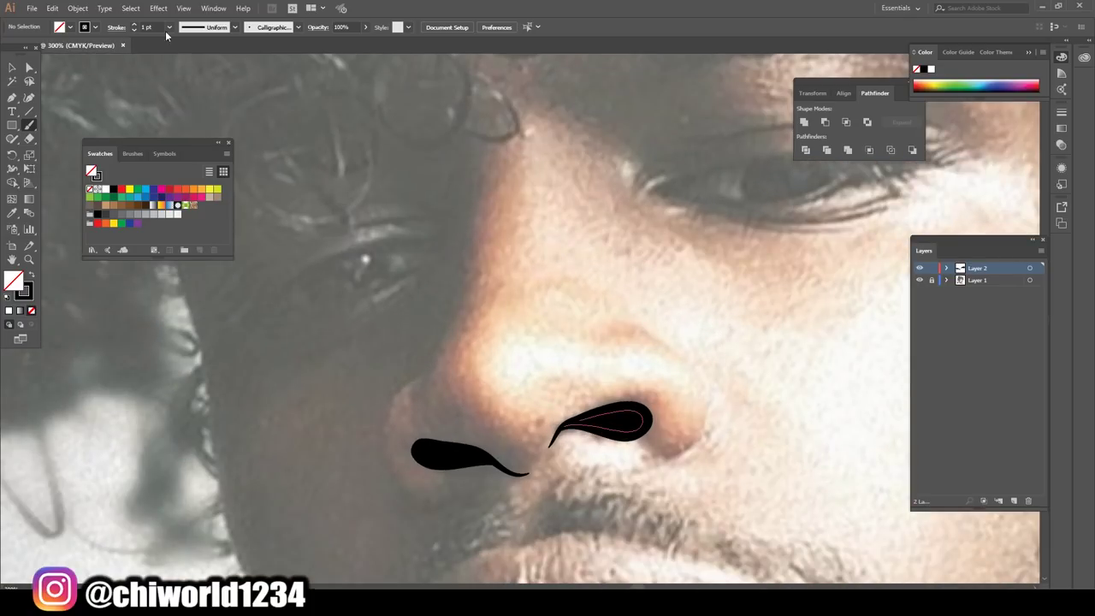
pyautogui.moveTo(462, 496)
pyautogui.mouseDown()
pyautogui.moveTo(405, 385)
pyautogui.moveTo(476, 159)
pyautogui.mouseUp()
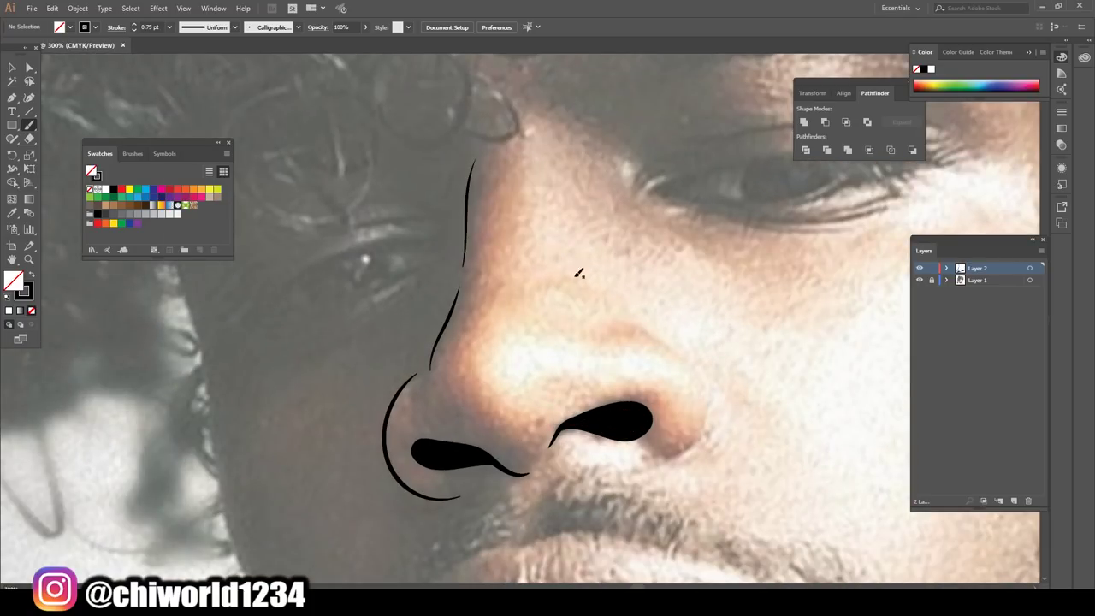
pyautogui.moveTo(618, 323); pyautogui.dragTo(650, 452)
pyautogui.moveTo(235, 323)
pyautogui.mouseDown()
pyautogui.moveTo(342, 366)
pyautogui.moveTo(564, 293)
pyautogui.mouseUp()
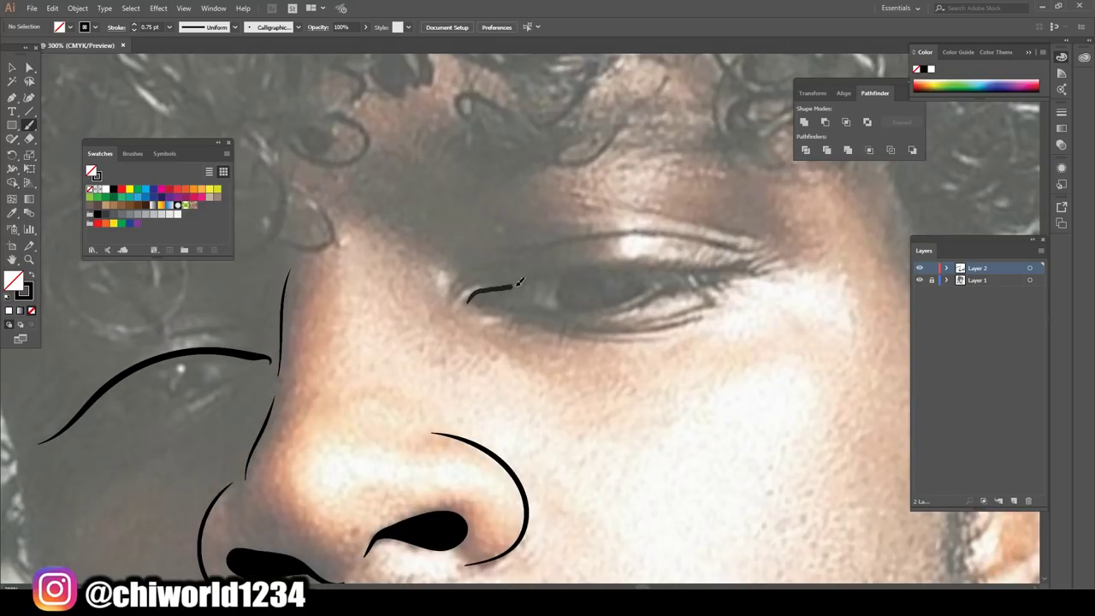
# Step: Draw the lower eyelid line and the upper eyelid crease
pyautogui.moveTo(466, 301)
pyautogui.mouseDown()
pyautogui.moveTo(768, 261)
pyautogui.moveTo(746, 248)
pyautogui.mouseUp()
pyautogui.moveTo(43, 428); pyautogui.dragTo(255, 330)
pyautogui.scroll(-3, 379, 391)
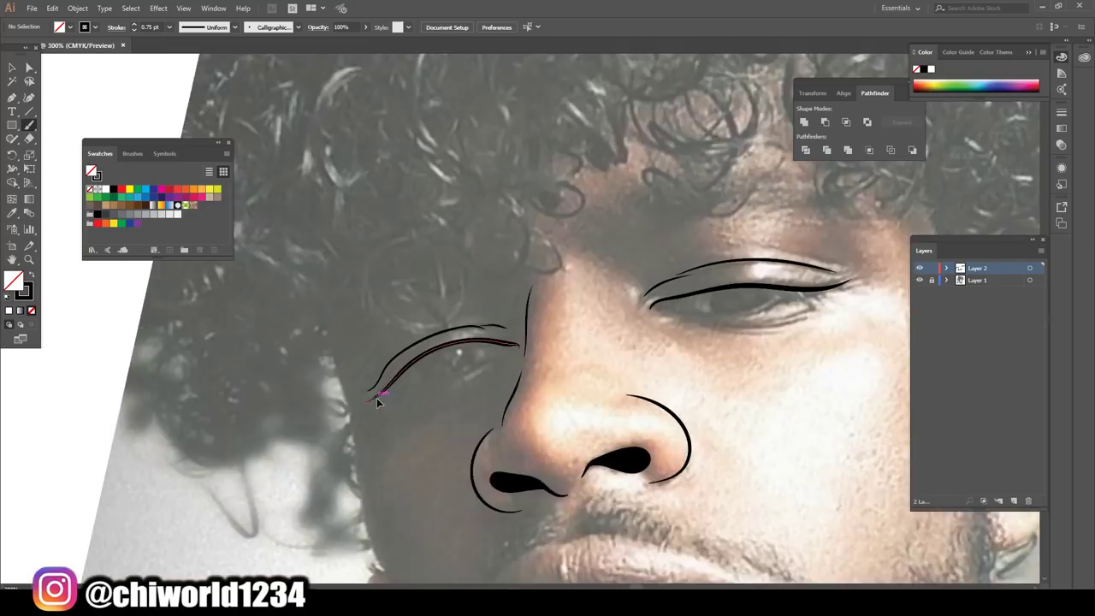
pyautogui.scroll(1, 379, 391)
pyautogui.scroll(-1, 525, 403)
pyautogui.scroll(3, 289, 451)
# Step: Trace the lips: the line where they meet, the upper lip curve and the lower lip outline
pyautogui.moveTo(282, 457)
pyautogui.mouseDown()
pyautogui.moveTo(636, 379)
pyautogui.moveTo(744, 391)
pyautogui.mouseUp()
pyautogui.moveTo(376, 425); pyautogui.dragTo(598, 389)
pyautogui.moveTo(261, 458)
pyautogui.mouseDown()
pyautogui.moveTo(753, 389)
pyautogui.moveTo(264, 413)
pyautogui.mouseUp()
pyautogui.scroll(-1, 299, 415)
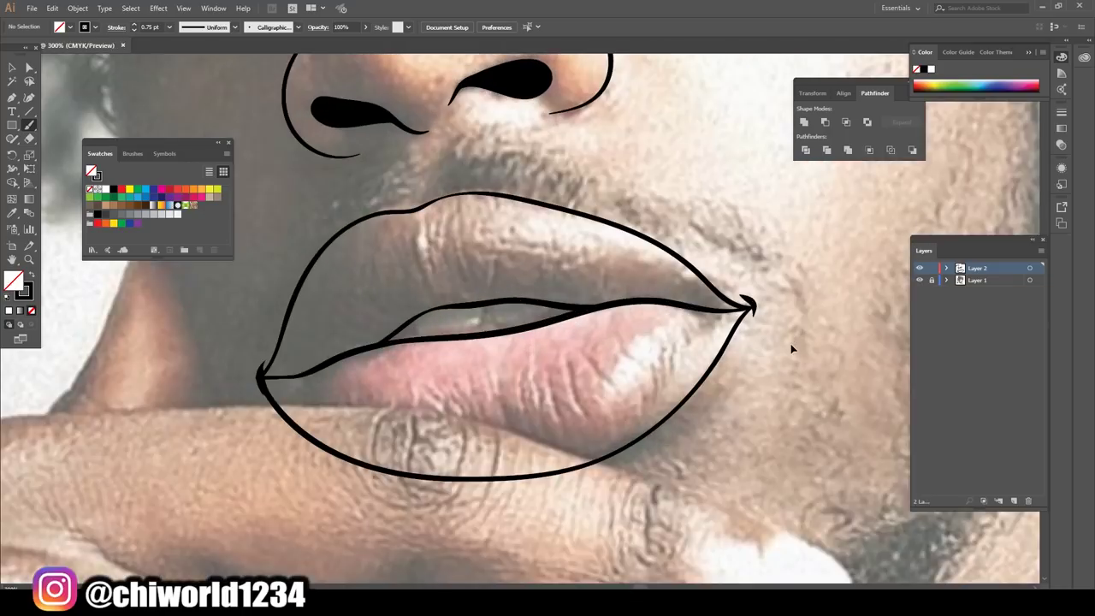
pyautogui.moveTo(266, 374); pyautogui.dragTo(751, 307)
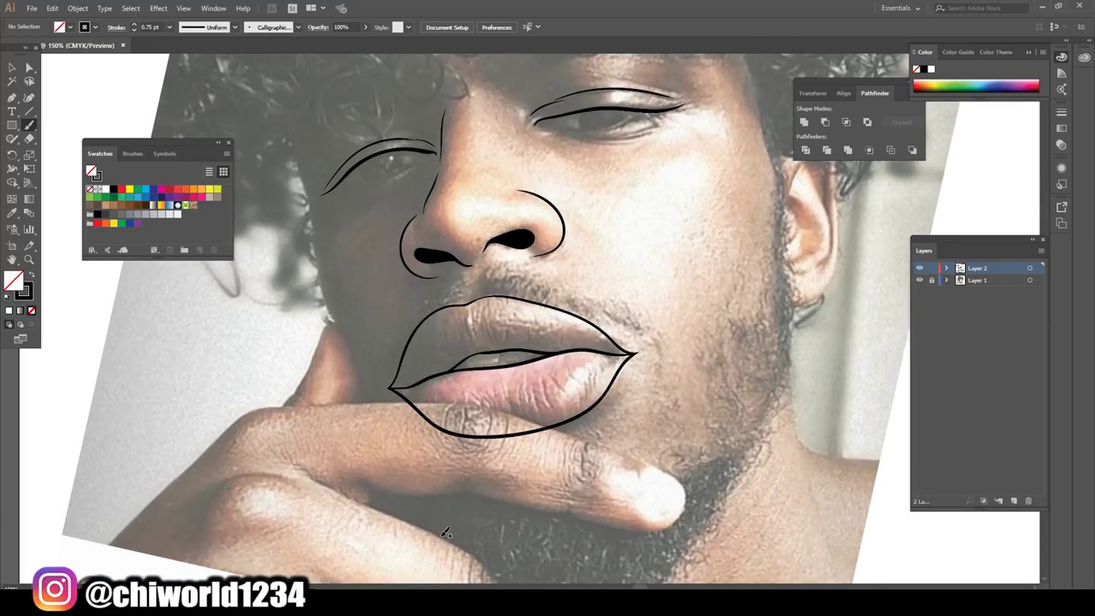
# Step: Trace the jawline from the chin up to the hairline and outline the ear
pyautogui.moveTo(438, 532)
pyautogui.mouseDown()
pyautogui.moveTo(359, 385)
pyautogui.moveTo(287, 96)
pyautogui.mouseUp()
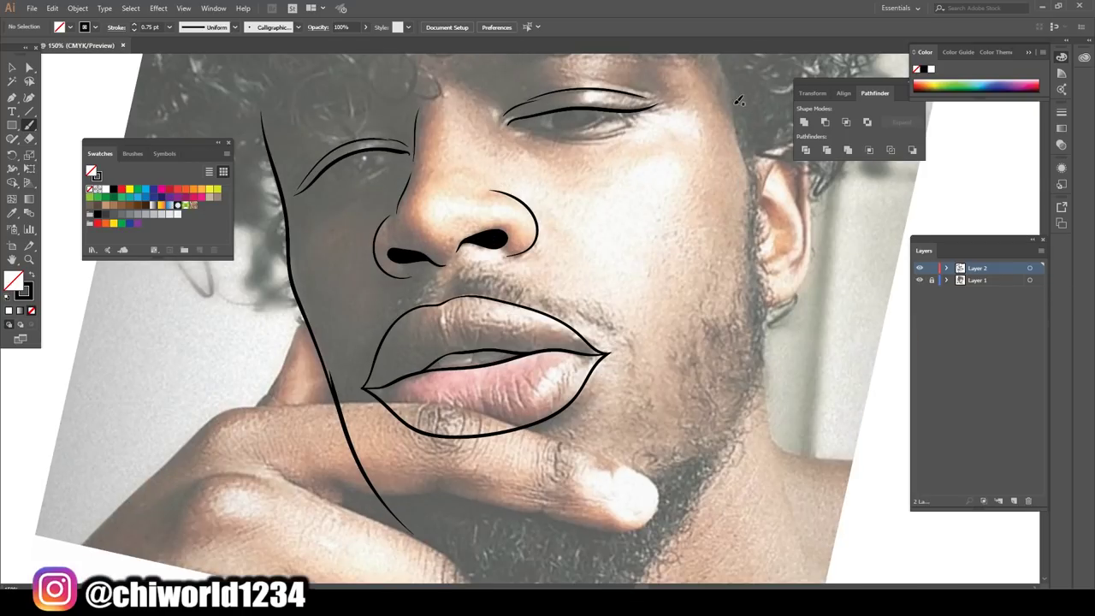
pyautogui.moveTo(734, 104); pyautogui.dragTo(633, 530)
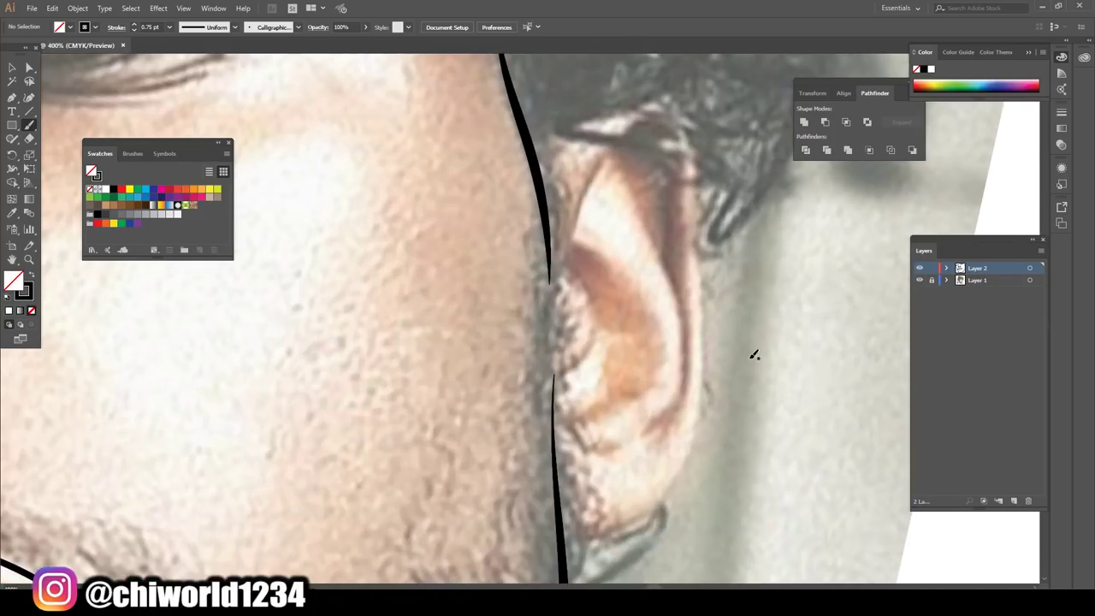
pyautogui.moveTo(531, 162); pyautogui.dragTo(673, 498)
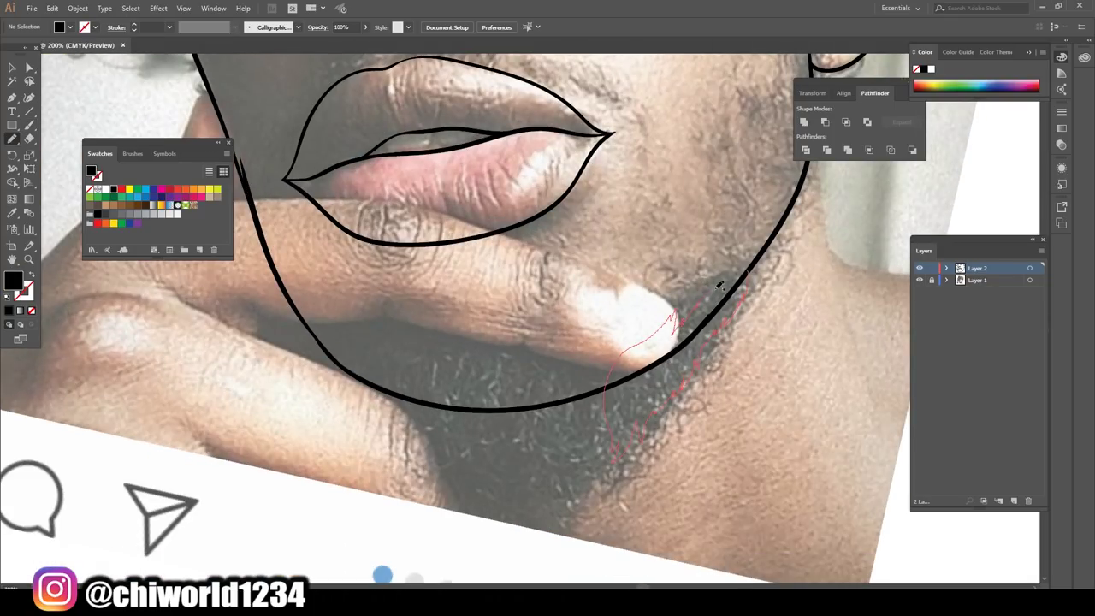
# Step: Paint the beard tufts along and under the chin in solid black with the Blob Brush
pyautogui.moveTo(618, 412); pyautogui.dragTo(581, 482)
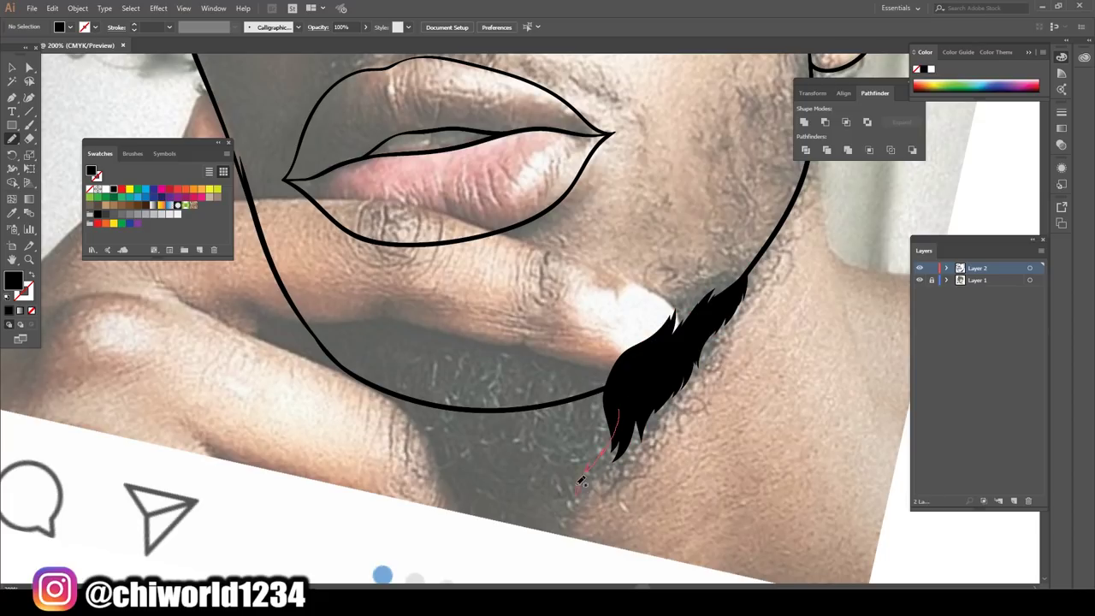
pyautogui.moveTo(568, 377); pyautogui.dragTo(538, 330)
pyautogui.moveTo(515, 451); pyautogui.dragTo(493, 488)
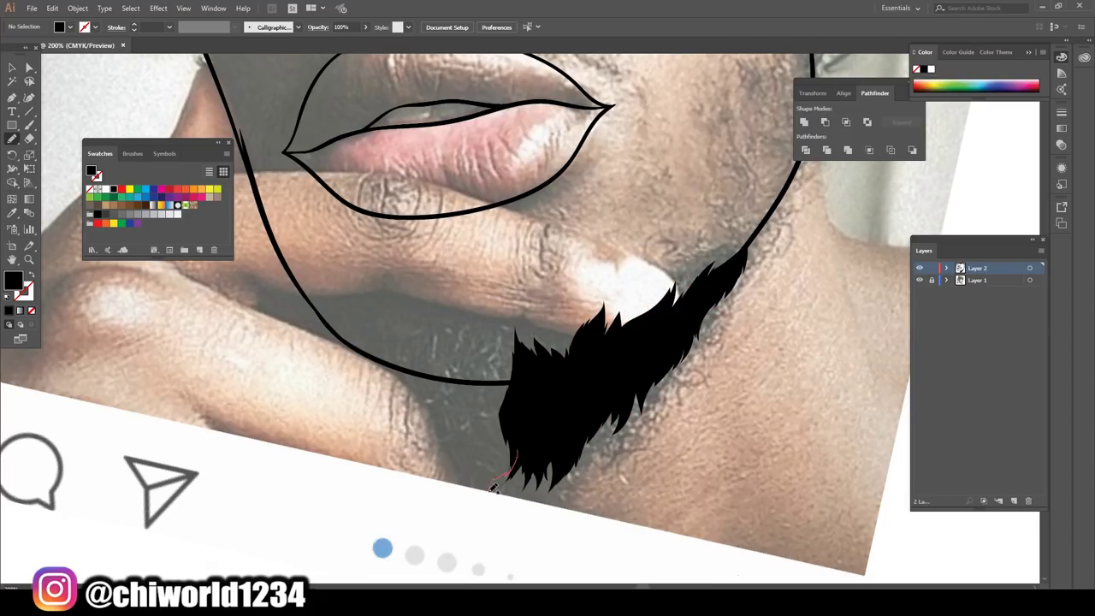
pyautogui.moveTo(482, 331); pyautogui.dragTo(446, 366)
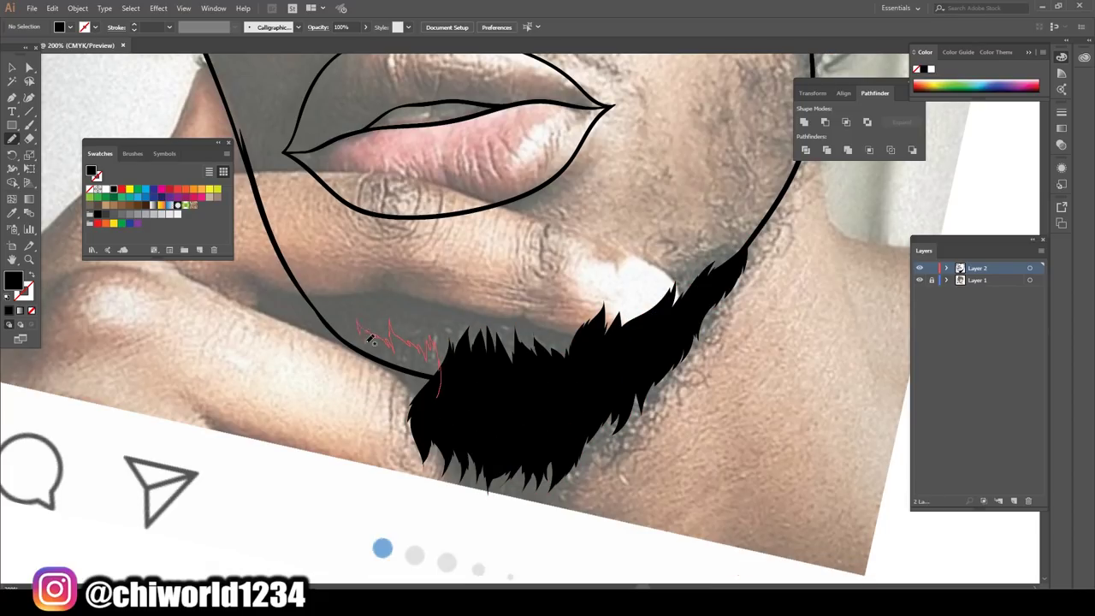
pyautogui.moveTo(458, 405); pyautogui.dragTo(453, 419)
# Step: Paint the right and left eyebrows in solid black
pyautogui.hotkey('ctrl', '0')
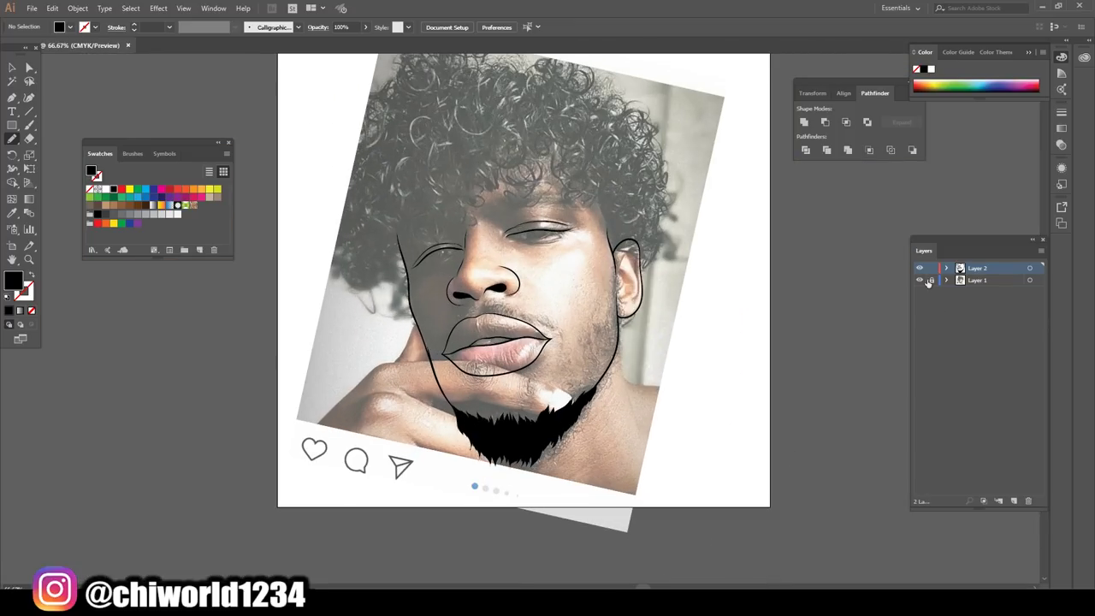
pyautogui.hotkey('ctrl', '=')
pyautogui.hotkey('ctrl', '=')
pyautogui.moveTo(603, 284); pyautogui.dragTo(510, 309)
pyautogui.moveTo(396, 325); pyautogui.dragTo(297, 369)
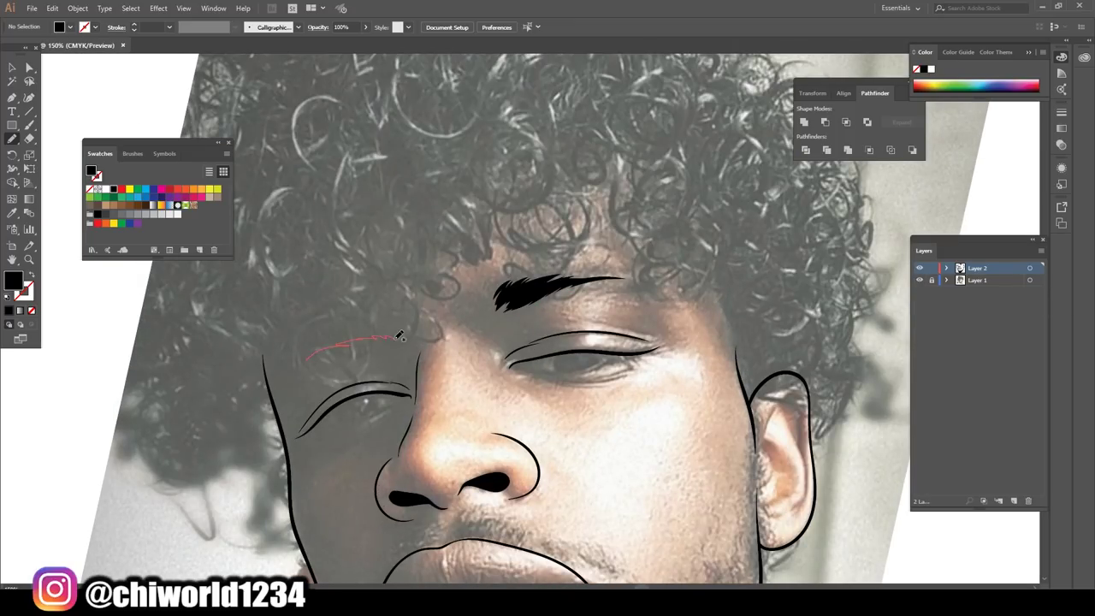
# Step: Fill the hair outline solid black, including the hair above the ear
pyautogui.hotkey('ctrl', '0')
pyautogui.hotkey('ctrl', '=')
pyautogui.hotkey('ctrl', '=')
pyautogui.scroll(3, 830, 347)
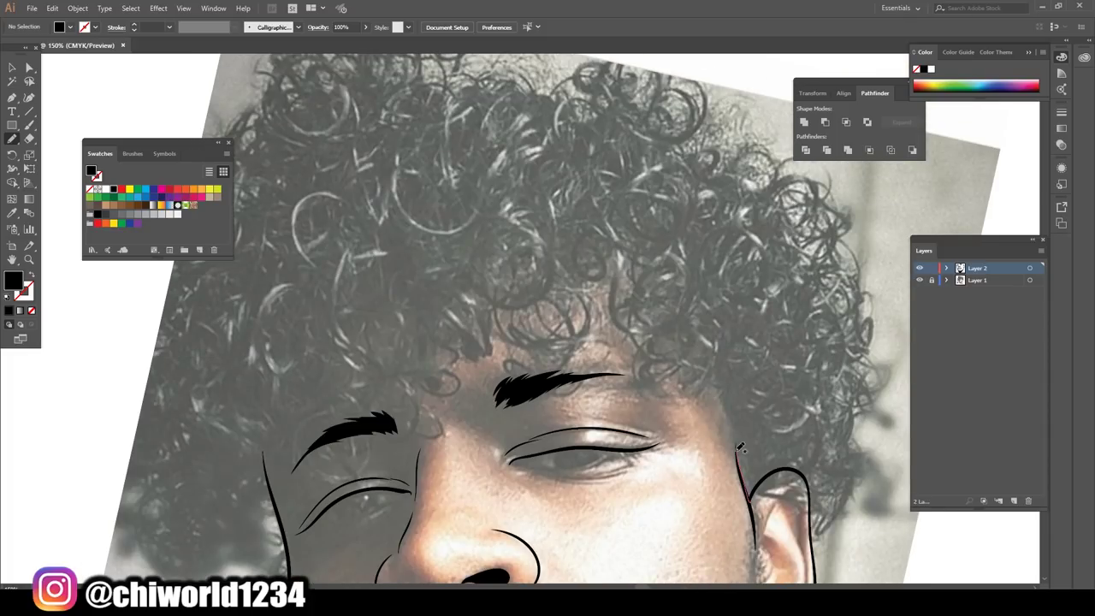
pyautogui.moveTo(819, 383); pyautogui.dragTo(804, 367)
pyautogui.hotkey('ctrl', '=')
pyautogui.hotkey('ctrl', '=')
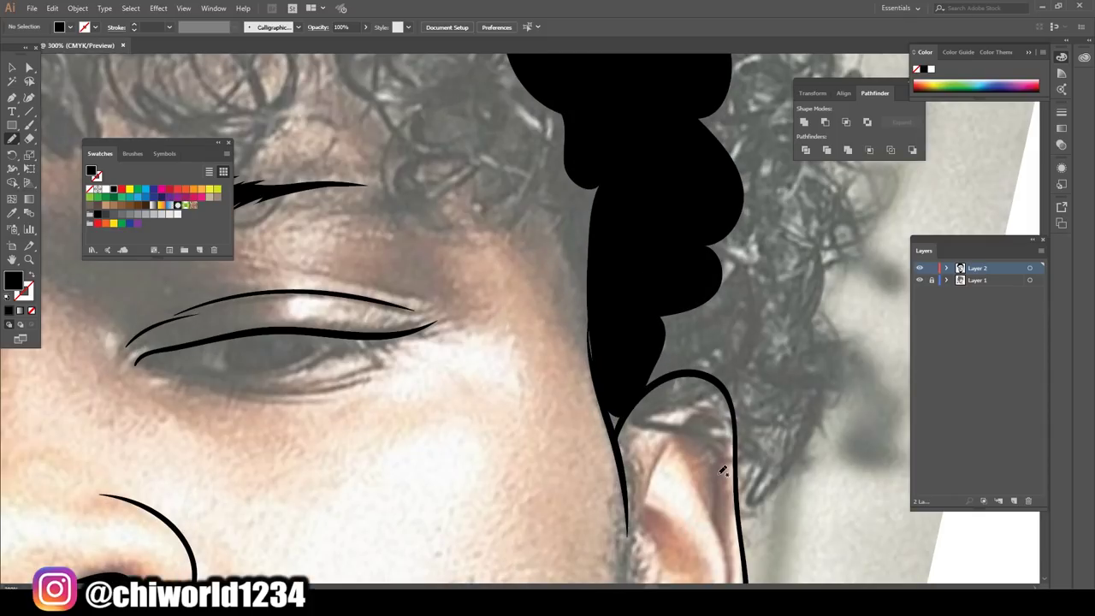
pyautogui.moveTo(741, 460); pyautogui.dragTo(727, 367)
pyautogui.hotkey('ctrl', '-')
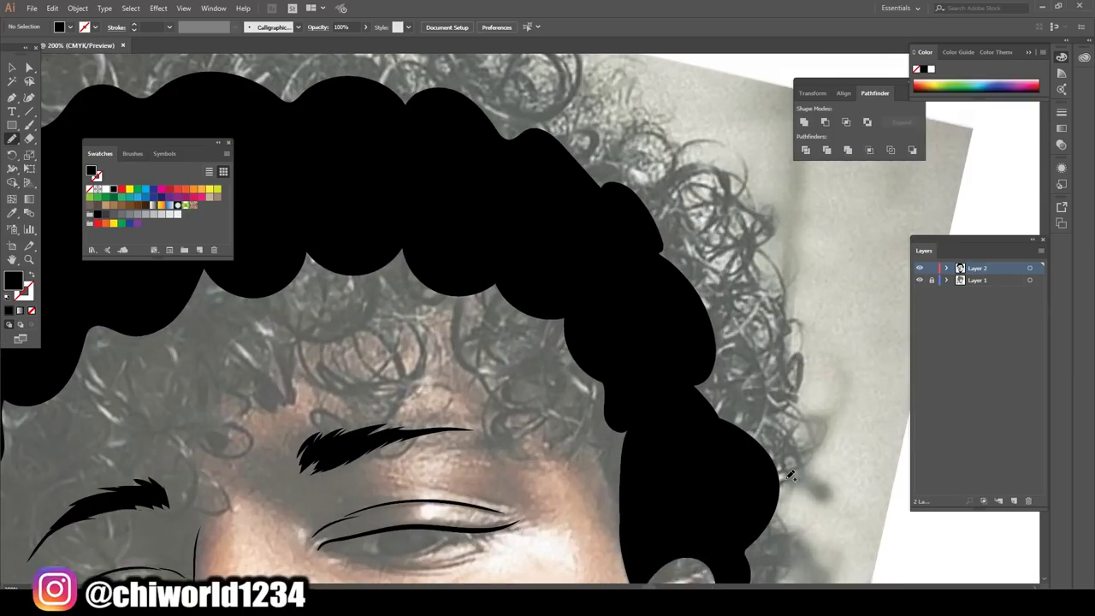
# Step: Extend the black hair mass along the left, round the temple edge and bulk up the top
pyautogui.scroll(2, 787, 464)
pyautogui.hotkey('ctrl', '-')
pyautogui.scroll(2, 518, 398)
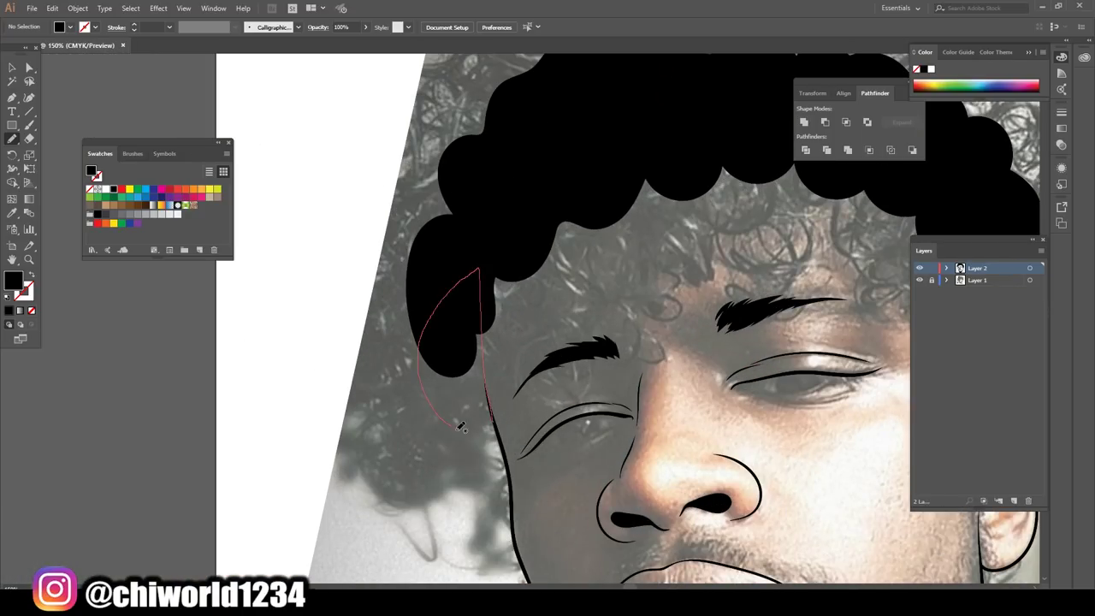
pyautogui.moveTo(427, 257); pyautogui.dragTo(462, 419)
pyautogui.moveTo(538, 215); pyautogui.dragTo(727, 167)
pyautogui.scroll(3, 727, 167)
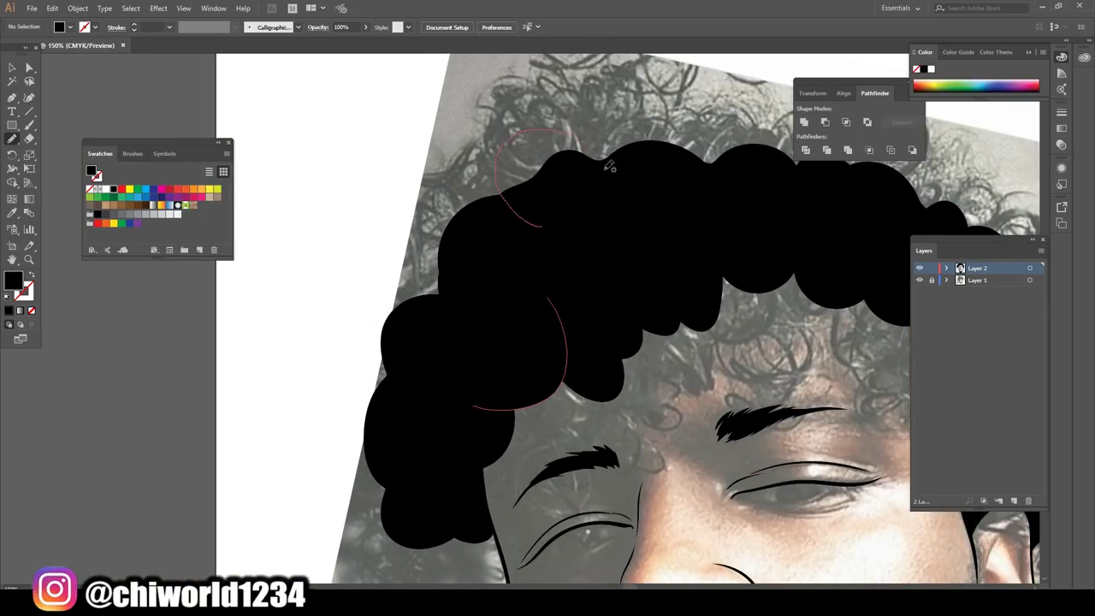
pyautogui.moveTo(513, 223); pyautogui.dragTo(667, 137)
# Step: Hide the reference photo layer and paint the iris solid black
pyautogui.hotkey('ctrl', '0')
pyautogui.click(920, 279)
pyautogui.scroll(6, 721, 354)
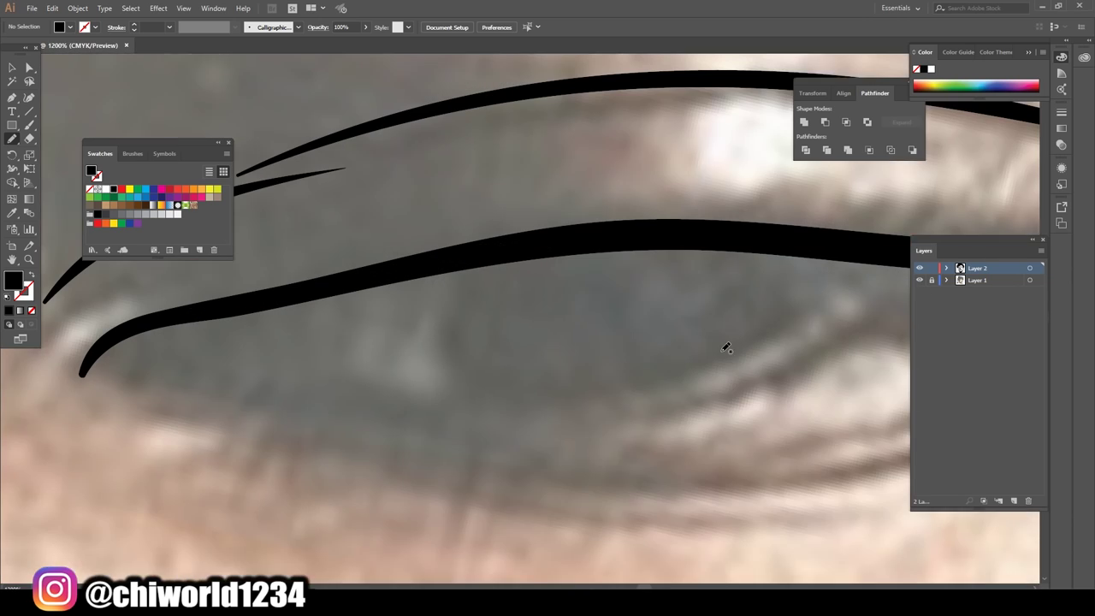
pyautogui.moveTo(655, 299); pyautogui.dragTo(498, 354)
pyautogui.hscroll(-10, 479, 359)
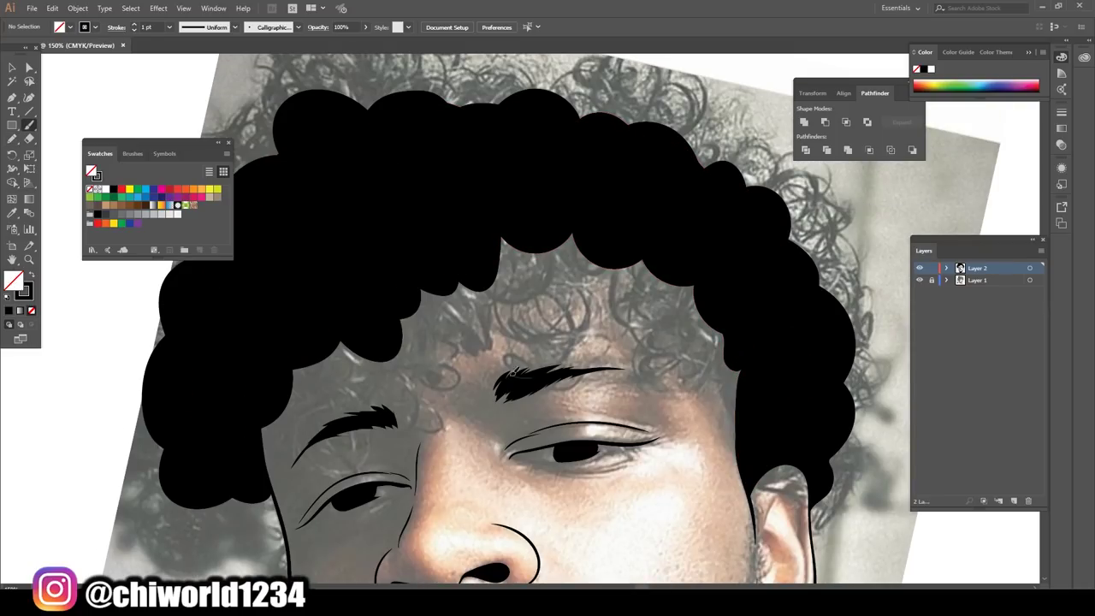
# Step: Draw 2 pt curl loops over the forehead, down over the left eyebrow and along the hair top
pyautogui.moveTo(512, 373)
pyautogui.mouseDown()
pyautogui.moveTo(489, 257)
pyautogui.moveTo(564, 337)
pyautogui.moveTo(669, 250)
pyautogui.moveTo(575, 242)
pyautogui.mouseUp()
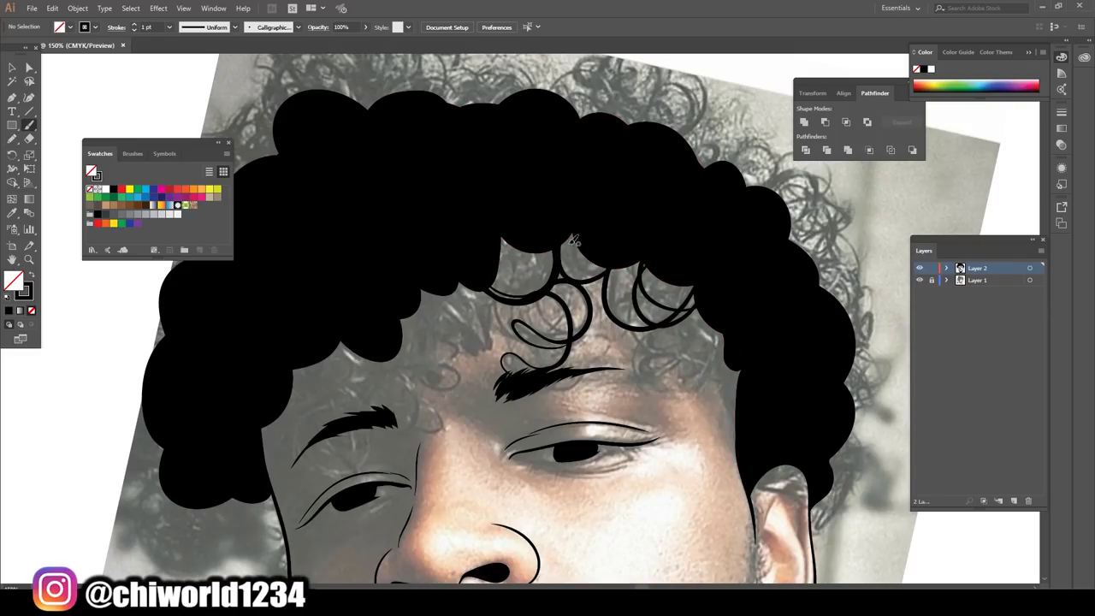
pyautogui.moveTo(488, 257)
pyautogui.mouseDown()
pyautogui.moveTo(428, 377)
pyautogui.moveTo(342, 394)
pyautogui.moveTo(316, 416)
pyautogui.mouseUp()
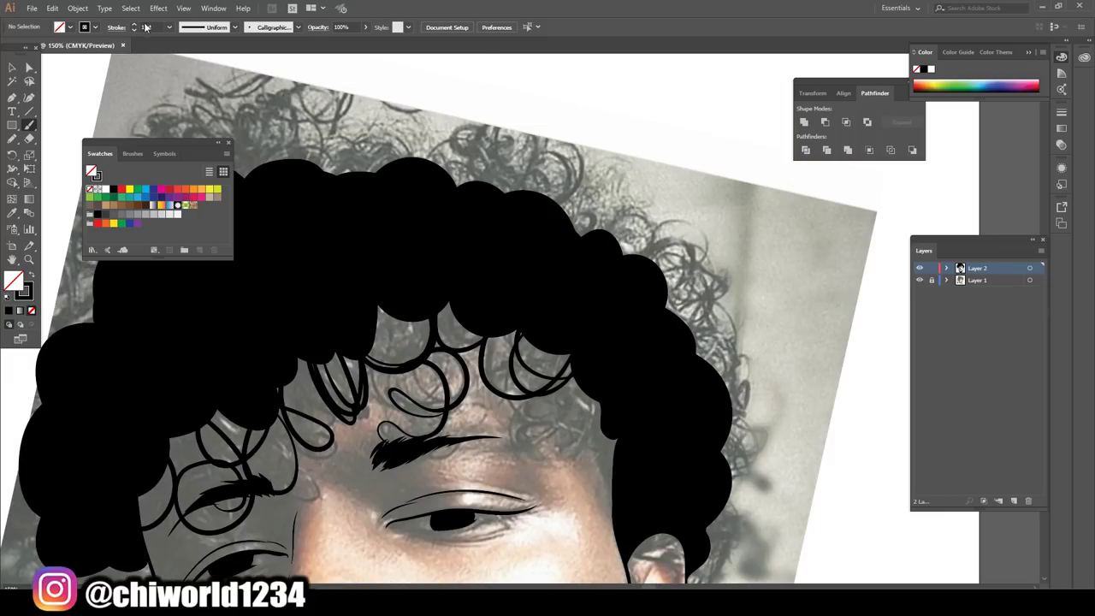
pyautogui.moveTo(556, 320); pyautogui.dragTo(519, 377)
pyautogui.moveTo(428, 290)
pyautogui.mouseDown()
pyautogui.moveTo(366, 318)
pyautogui.moveTo(428, 290)
pyautogui.mouseUp()
pyautogui.moveTo(651, 239); pyautogui.dragTo(684, 299)
pyautogui.moveTo(530, 214); pyautogui.dragTo(582, 137)
pyautogui.moveTo(513, 136); pyautogui.dragTo(445, 188)
# Step: Add curls poking out of the hair top and along the left side of the hair
pyautogui.hotkey('ctrl', '-')
pyautogui.hotkey('ctrl', '-')
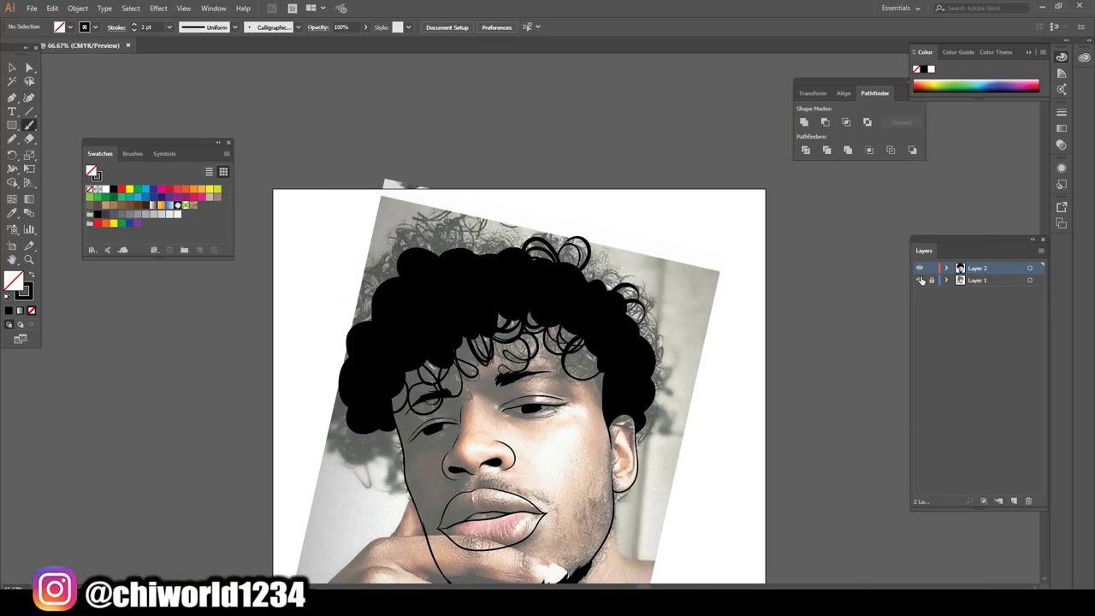
pyautogui.hotkey('ctrl', '+')
pyautogui.hotkey('ctrl', '+')
pyautogui.moveTo(398, 300)
pyautogui.mouseDown()
pyautogui.moveTo(477, 290)
pyautogui.moveTo(569, 257)
pyautogui.mouseUp()
pyautogui.moveTo(471, 295); pyautogui.dragTo(402, 278)
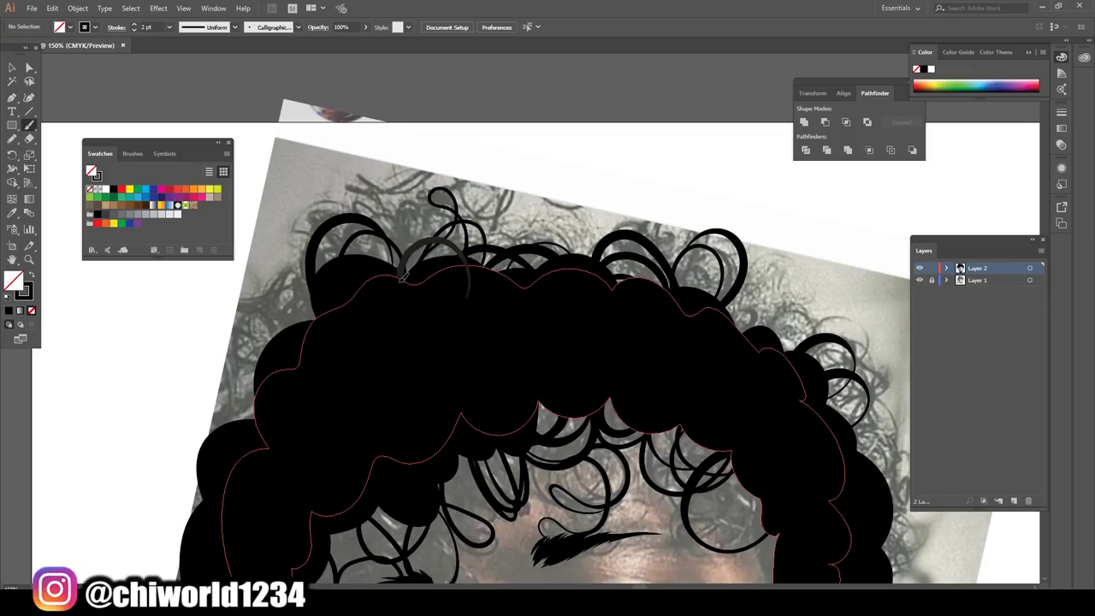
pyautogui.moveTo(299, 266); pyautogui.dragTo(222, 453)
# Step: Fill the lower hair with curl loops above the brows and add a curl beside the right ear
pyautogui.hotkey('ctrl', '-')
pyautogui.hotkey('ctrl', '-')
pyautogui.hotkey('ctrl', '-')
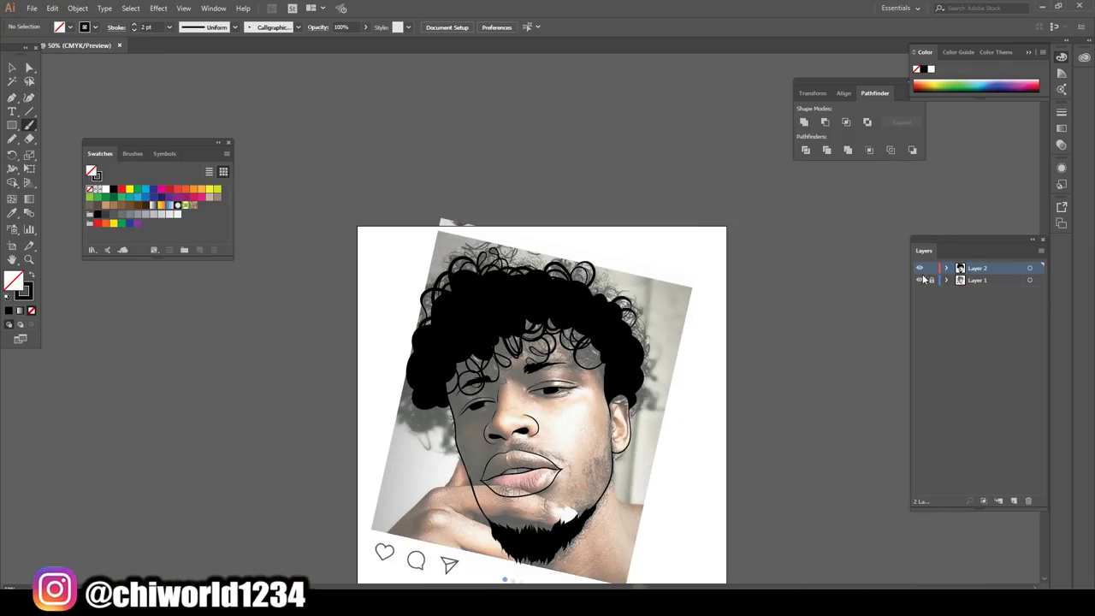
pyautogui.hotkey('ctrl', '+')
pyautogui.hotkey('ctrl', '+')
pyautogui.hotkey('ctrl', '+')
pyautogui.moveTo(526, 249)
pyautogui.mouseDown()
pyautogui.moveTo(450, 199)
pyautogui.moveTo(479, 274)
pyautogui.mouseUp()
pyautogui.moveTo(445, 223); pyautogui.dragTo(325, 291)
pyautogui.moveTo(462, 257); pyautogui.dragTo(317, 342)
pyautogui.moveTo(393, 231)
pyautogui.mouseDown()
pyautogui.moveTo(291, 359)
pyautogui.moveTo(342, 325)
pyautogui.mouseUp()
pyautogui.moveTo(693, 449)
pyautogui.mouseDown()
pyautogui.moveTo(698, 475)
pyautogui.moveTo(689, 411)
pyautogui.moveTo(710, 308)
pyautogui.moveTo(676, 257)
pyautogui.moveTo(639, 245)
pyautogui.moveTo(547, 145)
pyautogui.mouseUp()
# Step: Draw a curl at the hair's left edge and loops along the top of the hair
pyautogui.hotkey('ctrl', '0')
pyautogui.hotkey('ctrl', '+')
pyautogui.hotkey('ctrl', '+')
pyautogui.hotkey('ctrl', '+')
pyautogui.scroll(-1, 529, 363)
pyautogui.moveTo(501, 300)
pyautogui.mouseDown()
pyautogui.moveTo(529, 363)
pyautogui.moveTo(496, 350)
pyautogui.moveTo(402, 400)
pyautogui.moveTo(385, 445)
pyautogui.moveTo(331, 315)
pyautogui.mouseUp()
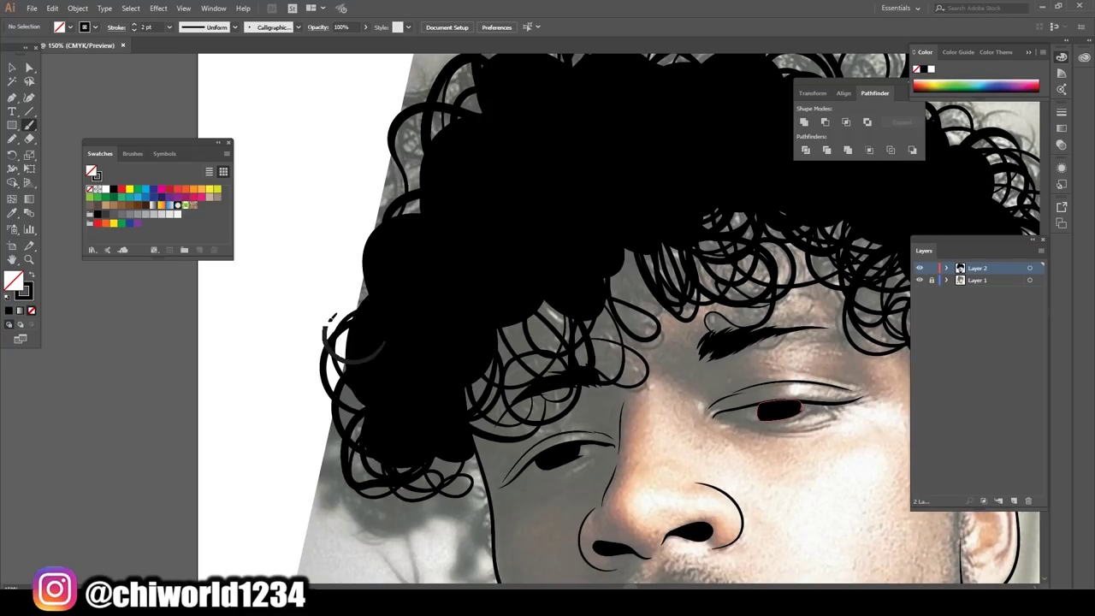
pyautogui.scroll(3, 385, 256)
pyautogui.scroll(1, 428, 214)
pyautogui.moveTo(479, 257)
pyautogui.mouseDown()
pyautogui.moveTo(556, 145)
pyautogui.moveTo(684, 159)
pyautogui.moveTo(719, 214)
pyautogui.mouseUp()
# Step: Add curls hanging below the hair edge toward the cheek and near the ear
pyautogui.hotkey('ctrl', '0')
pyautogui.hotkey('ctrl', '+')
pyautogui.hotkey('ctrl', '+')
pyautogui.hotkey('ctrl', '+')
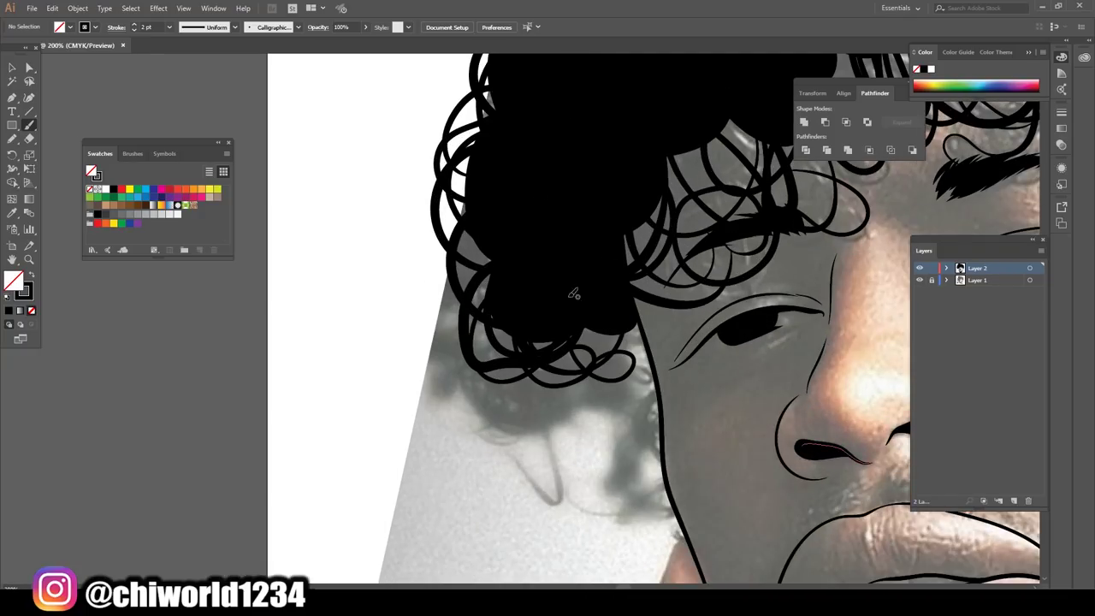
pyautogui.moveTo(540, 369); pyautogui.dragTo(556, 509)
pyautogui.moveTo(522, 403); pyautogui.dragTo(633, 325)
pyautogui.hotkey('ctrl', '-')
pyautogui.moveTo(736, 454)
pyautogui.mouseDown()
pyautogui.moveTo(726, 311)
pyautogui.moveTo(565, 154)
pyautogui.moveTo(462, 94)
pyautogui.moveTo(428, 171)
pyautogui.mouseUp()
pyautogui.scroll(2, 725, 311)
# Step: Hide the reference photo and fill black in near the forehead curls
pyautogui.hotkey('ctrl', '0')
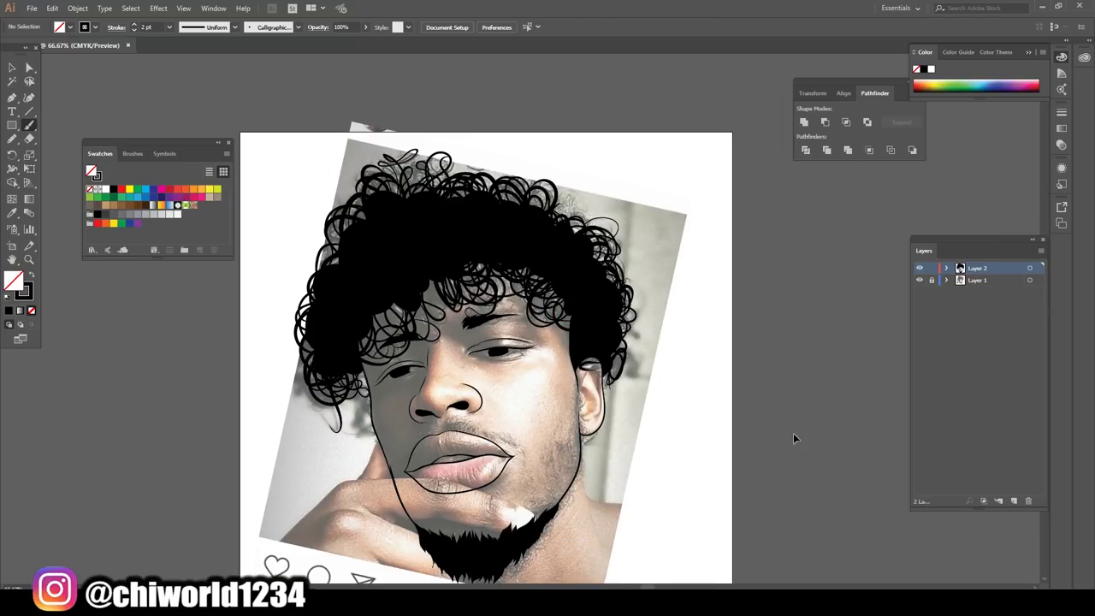
pyautogui.click(920, 280)
pyautogui.hotkey('ctrl', '1')
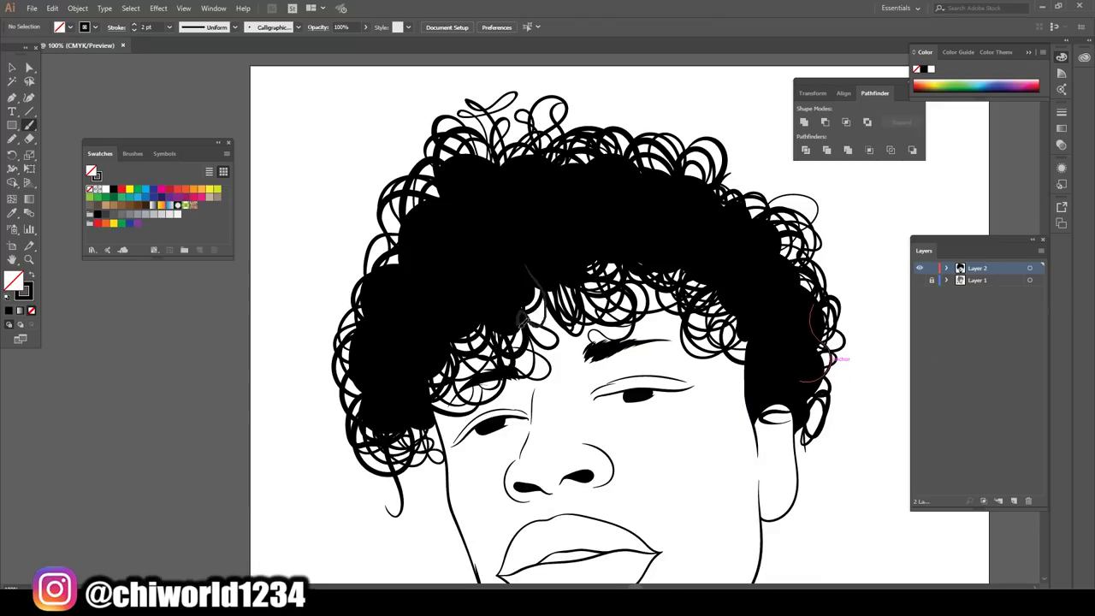
pyautogui.moveTo(521, 316); pyautogui.dragTo(552, 291)
# Step: Fill the gaps in the left, right and upper-left hair with solid black
pyautogui.hotkey('ctrl', '=')
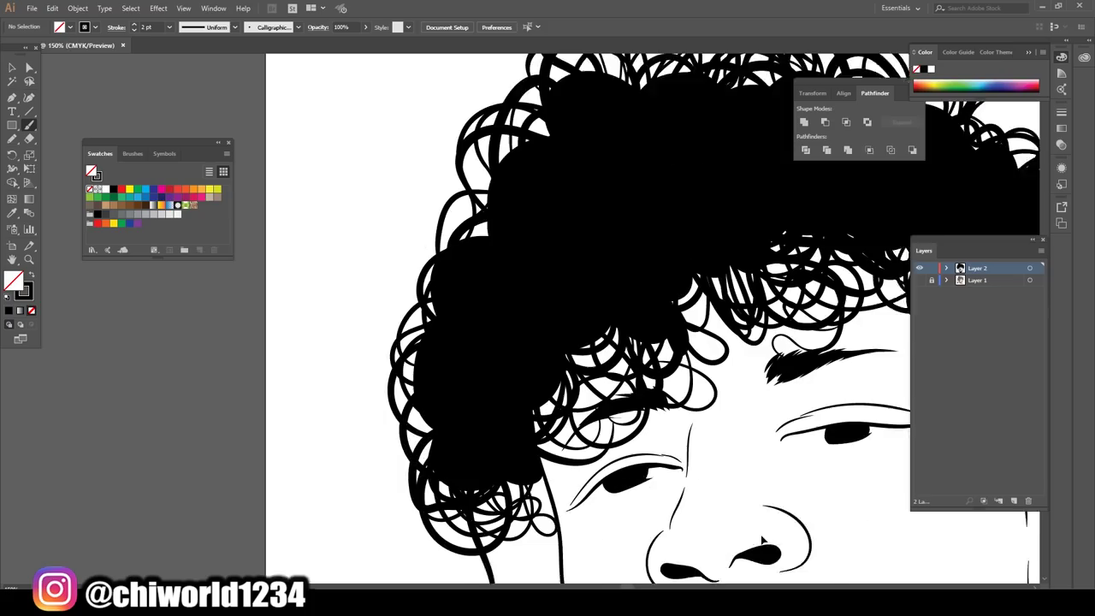
pyautogui.scroll(-1, 650, 316)
pyautogui.moveTo(448, 290)
pyautogui.mouseDown()
pyautogui.moveTo(427, 351)
pyautogui.moveTo(479, 188)
pyautogui.mouseUp()
pyautogui.hotkey('ctrl', '0')
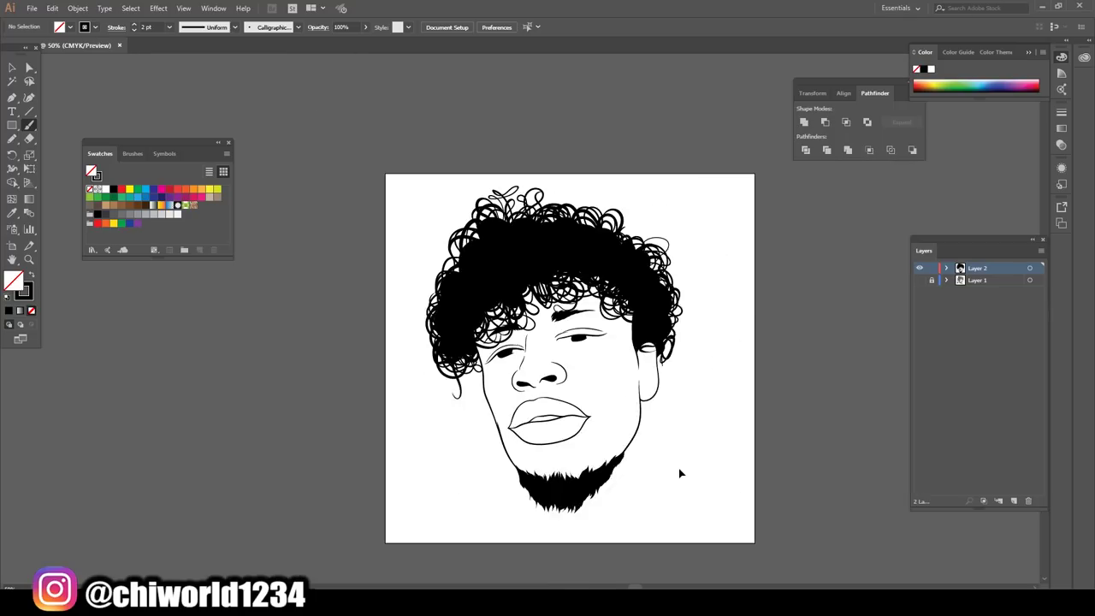
pyautogui.hotkey('ctrl', '1')
pyautogui.moveTo(774, 415)
pyautogui.mouseDown()
pyautogui.moveTo(710, 197)
pyautogui.moveTo(556, 149)
pyautogui.moveTo(424, 154)
pyautogui.moveTo(341, 257)
pyautogui.mouseUp()
pyautogui.moveTo(342, 214); pyautogui.dragTo(338, 257)
# Step: Add curly strands along the hair's left edge and show the reference photo again
pyautogui.hotkey('ctrl', '0')
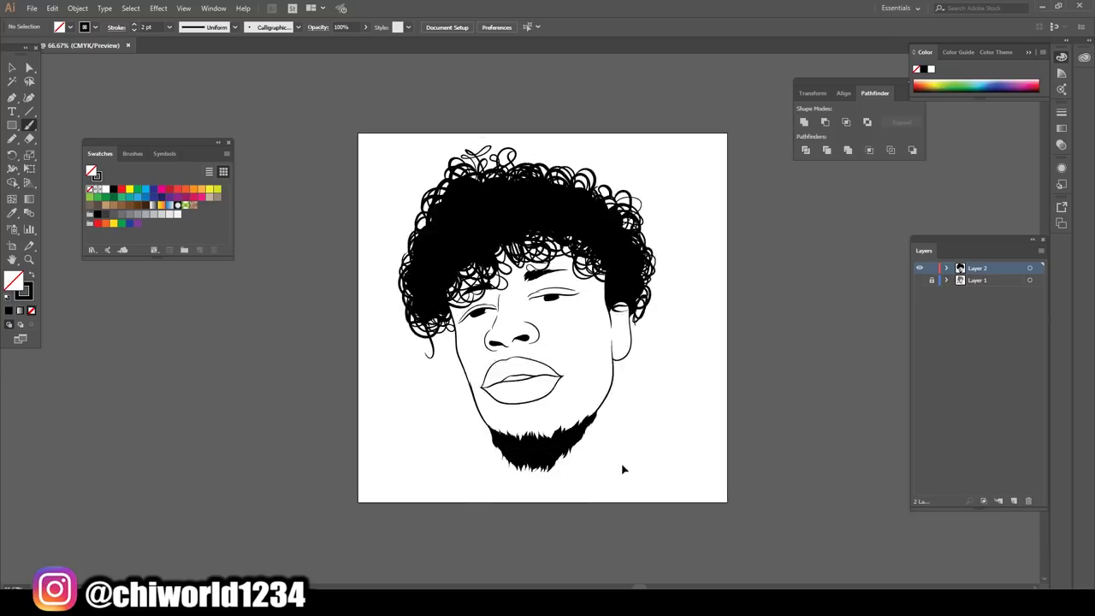
pyautogui.hotkey('ctrl', '1')
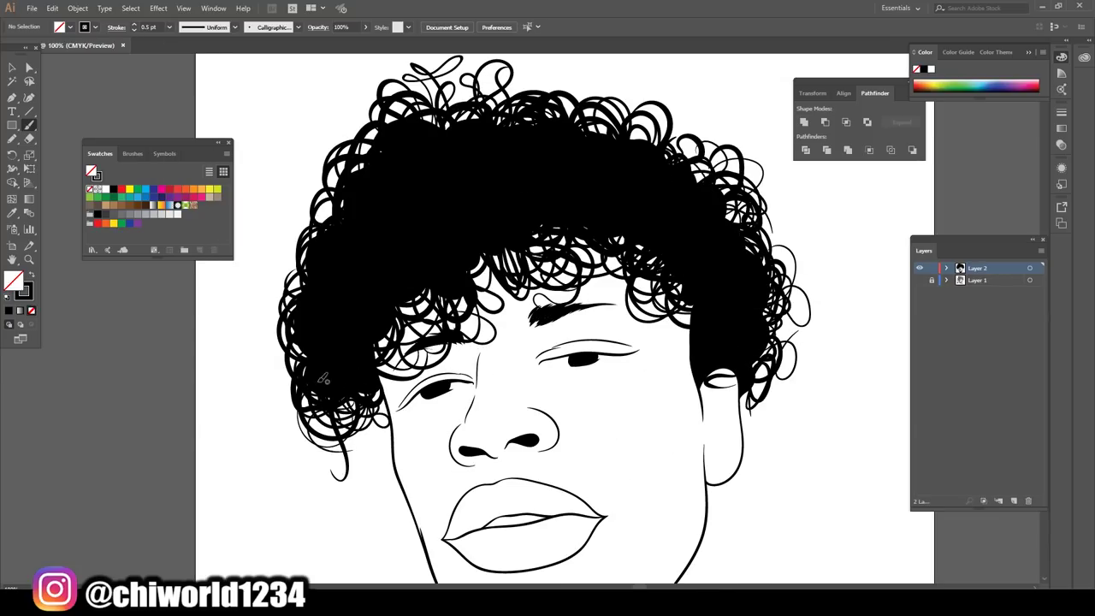
pyautogui.moveTo(324, 378)
pyautogui.mouseDown()
pyautogui.moveTo(292, 248)
pyautogui.moveTo(363, 128)
pyautogui.moveTo(531, 98)
pyautogui.mouseUp()
pyautogui.hotkey('ctrl', '0')
pyautogui.click(919, 280)
pyautogui.hotkey('ctrl', '1')
# Step: Draw fine 0.5 pt curly stubble strokes along the right cheek and jaw near the ear
pyautogui.scroll(2, 612, 522)
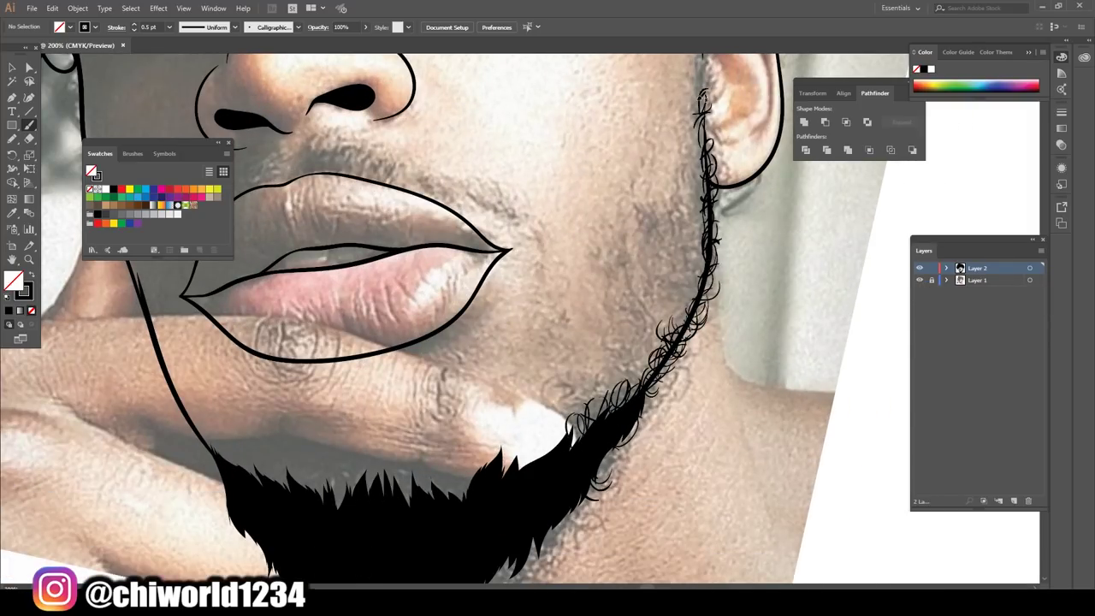
pyautogui.moveTo(705, 103); pyautogui.dragTo(699, 70)
pyautogui.scroll(-2, 700, 70)
pyautogui.scroll(2, 700, 71)
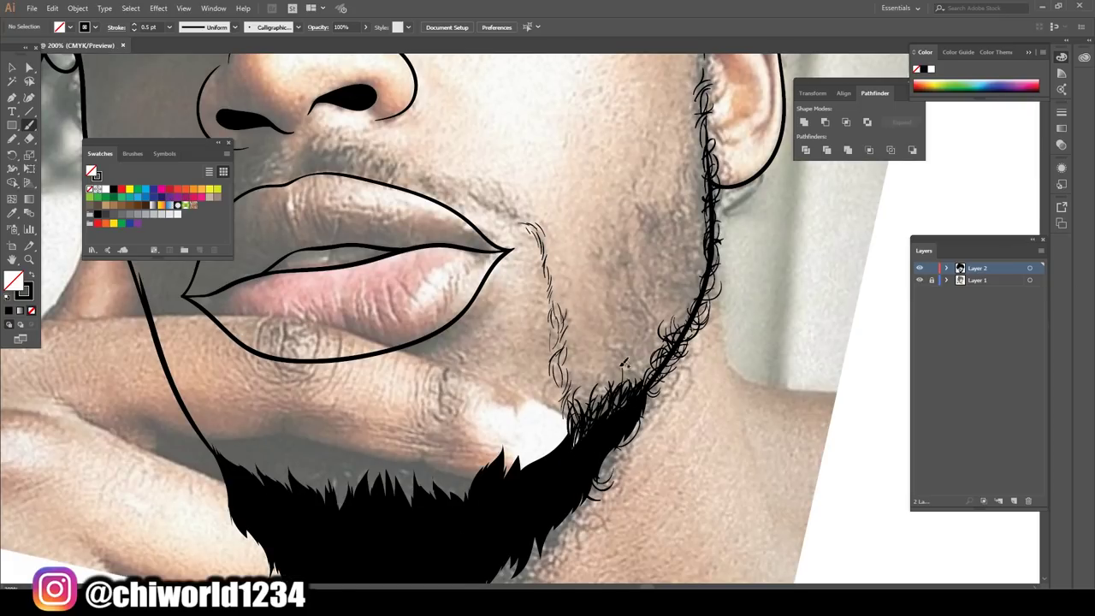
pyautogui.scroll(-2, 577, 392)
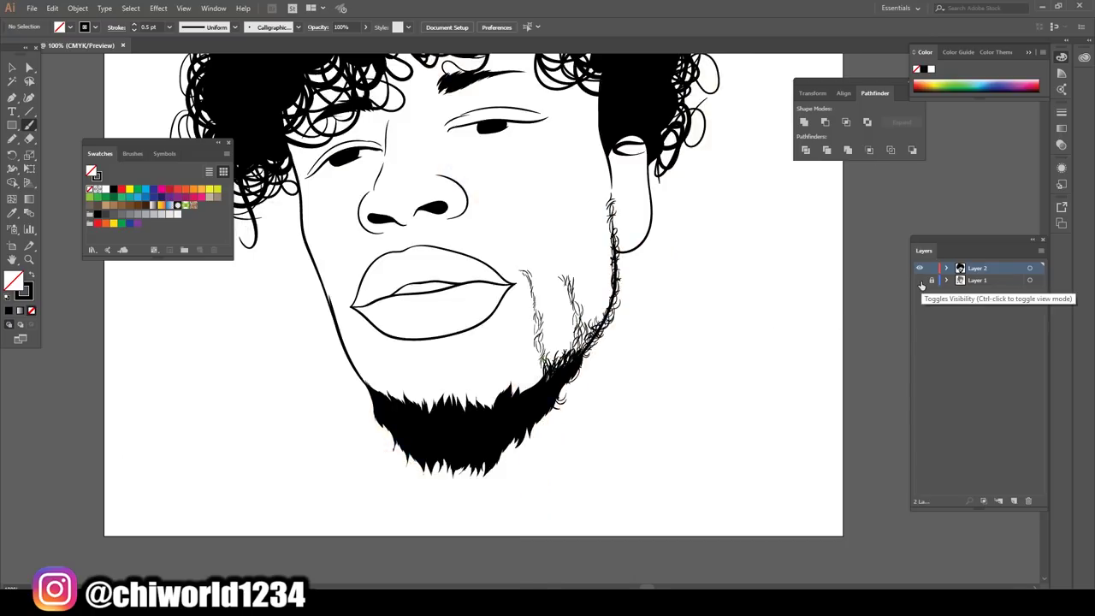
pyautogui.scroll(2, 623, 382)
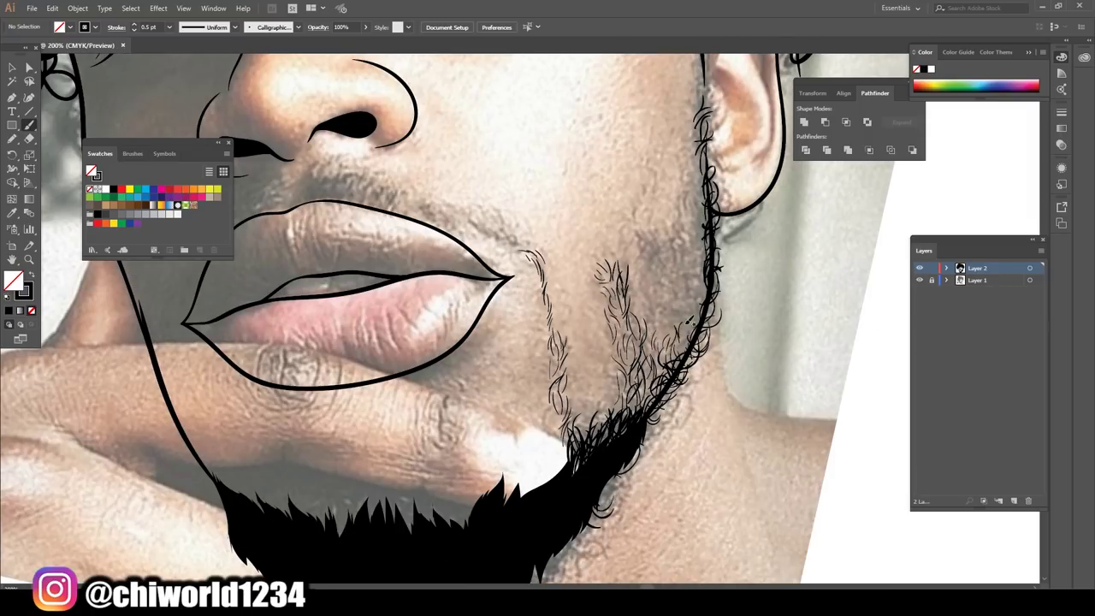
pyautogui.scroll(-2, 746, 390)
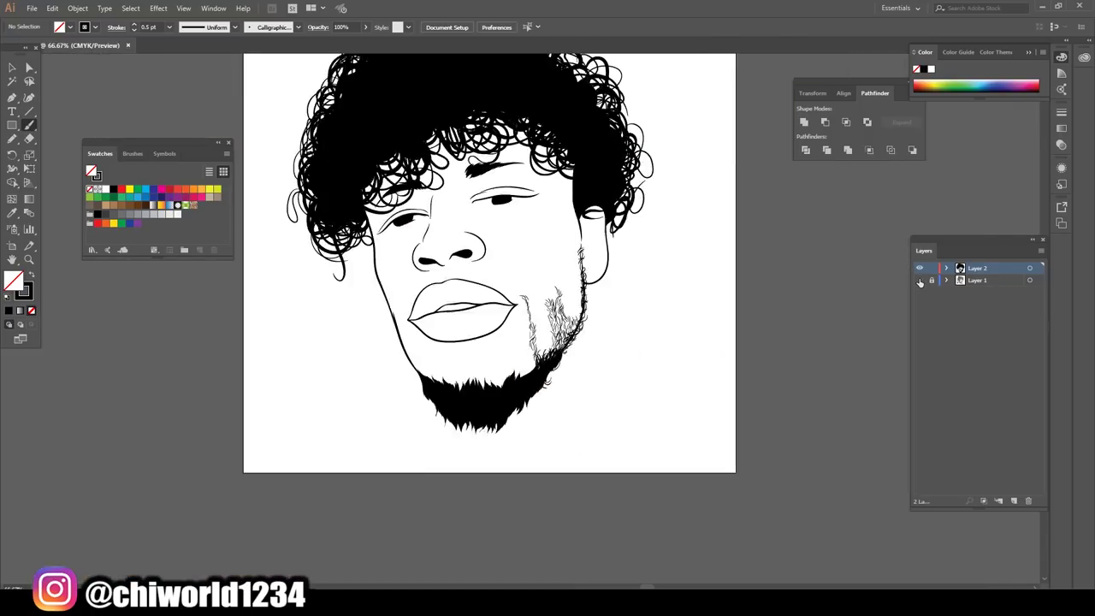
pyautogui.scroll(2, 617, 376)
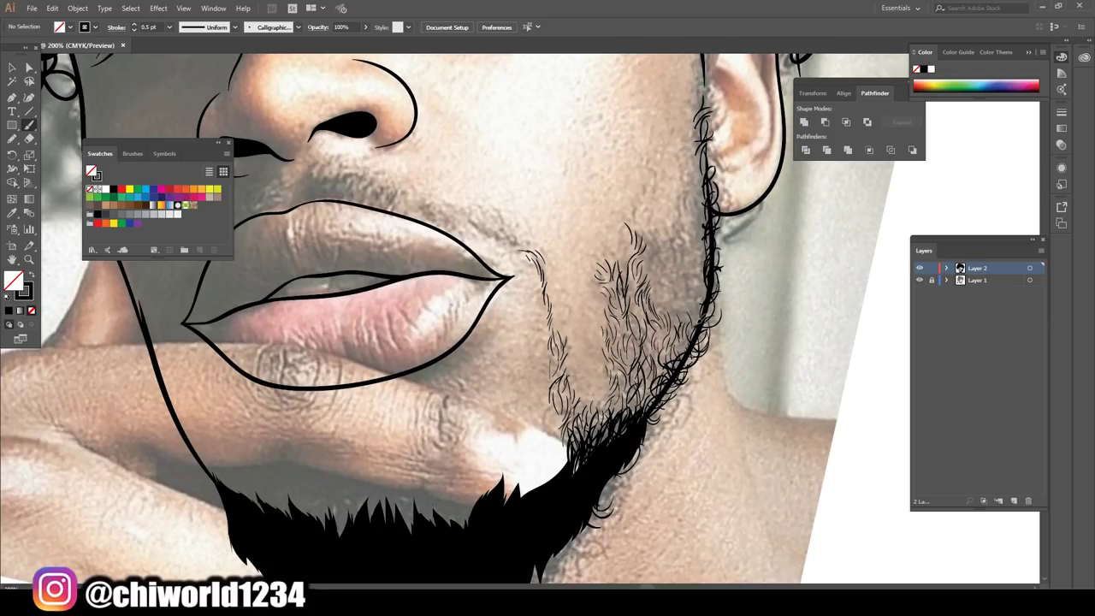
pyautogui.scroll(2, 830, 411)
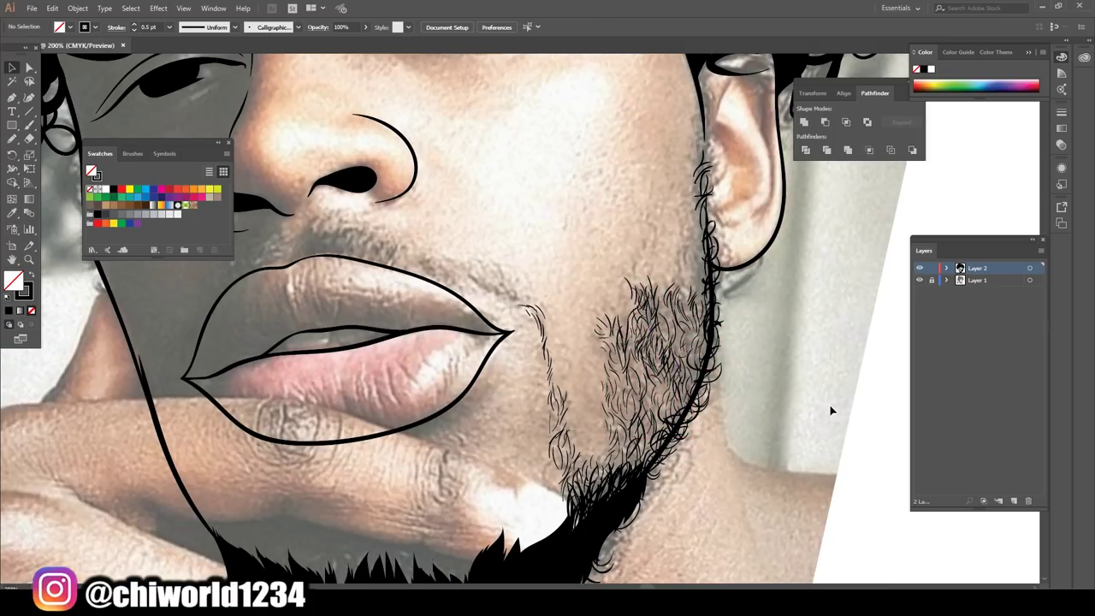
# Step: Feather the right eyebrow with fine 0.5 pt hair strokes
pyautogui.scroll(-5, 512, 324)
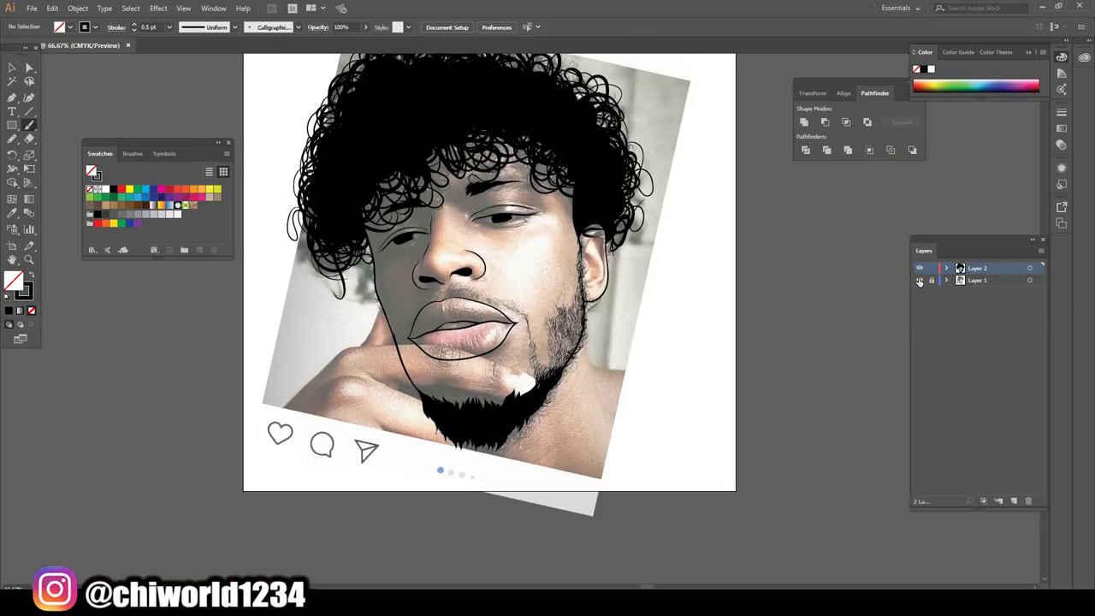
pyautogui.scroll(4, 512, 323)
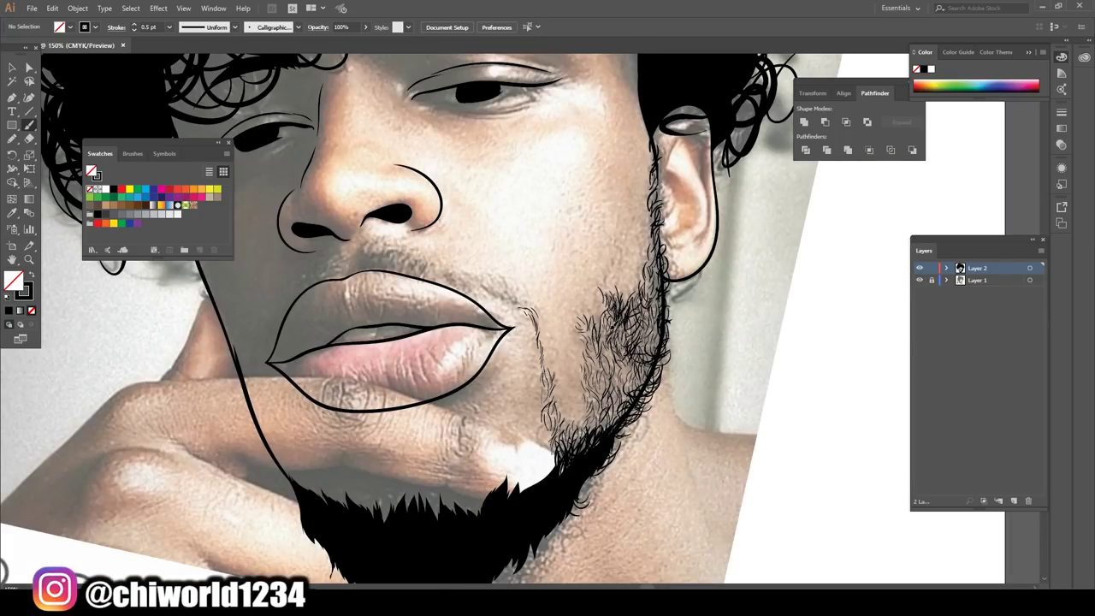
pyautogui.scroll(-5, 604, 334)
pyautogui.scroll(2, 743, 246)
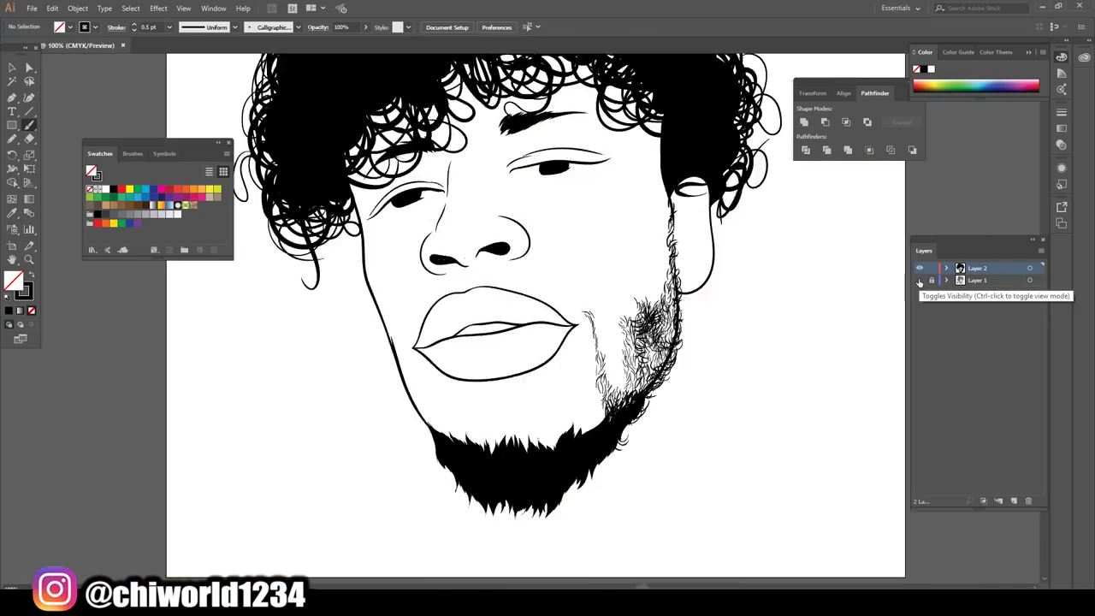
pyautogui.scroll(3, 742, 247)
pyautogui.scroll(2, 743, 246)
pyautogui.scroll(-3, 743, 247)
pyautogui.scroll(3, 782, 464)
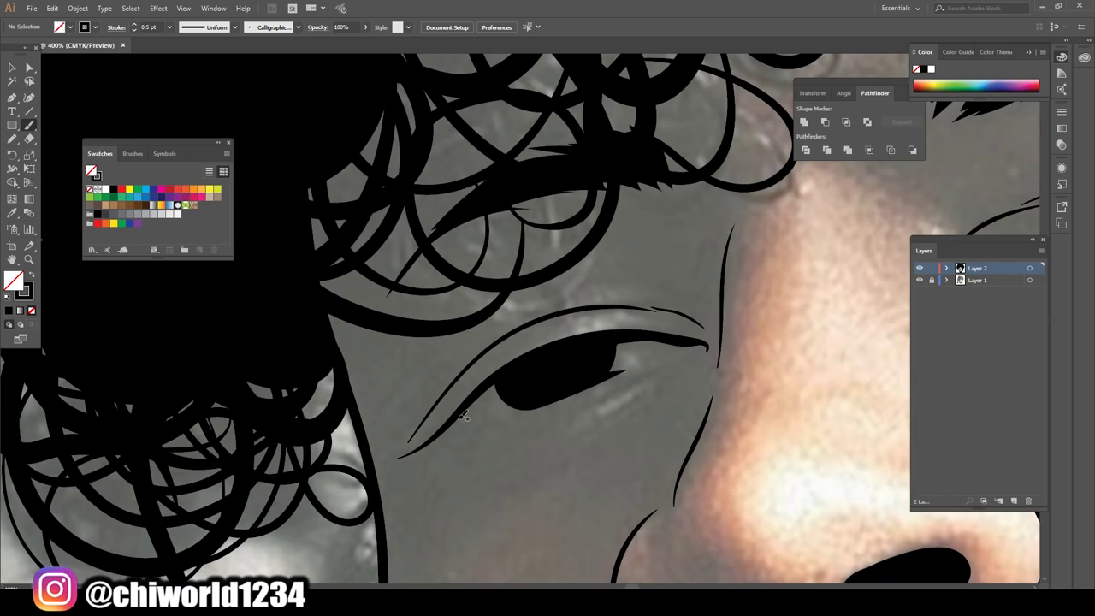
pyautogui.scroll(-1, 627, 493)
pyautogui.scroll(2, 838, 248)
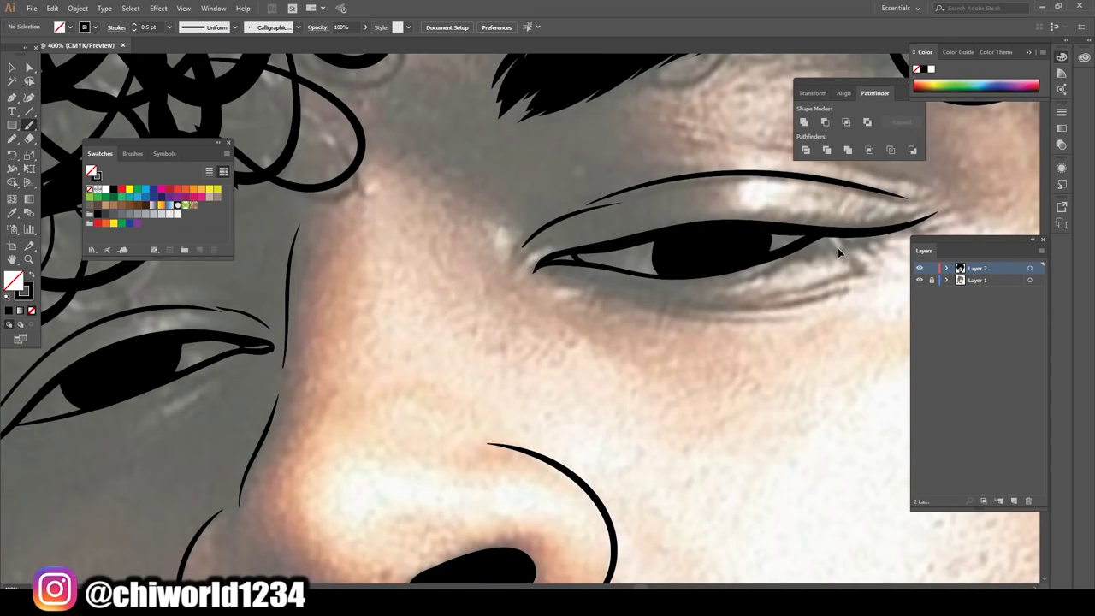
pyautogui.scroll(-3, 838, 248)
pyautogui.scroll(3, 820, 285)
pyautogui.scroll(2, 820, 285)
pyautogui.moveTo(753, 272)
pyautogui.mouseDown()
pyautogui.moveTo(664, 257)
pyautogui.moveTo(589, 272)
pyautogui.mouseUp()
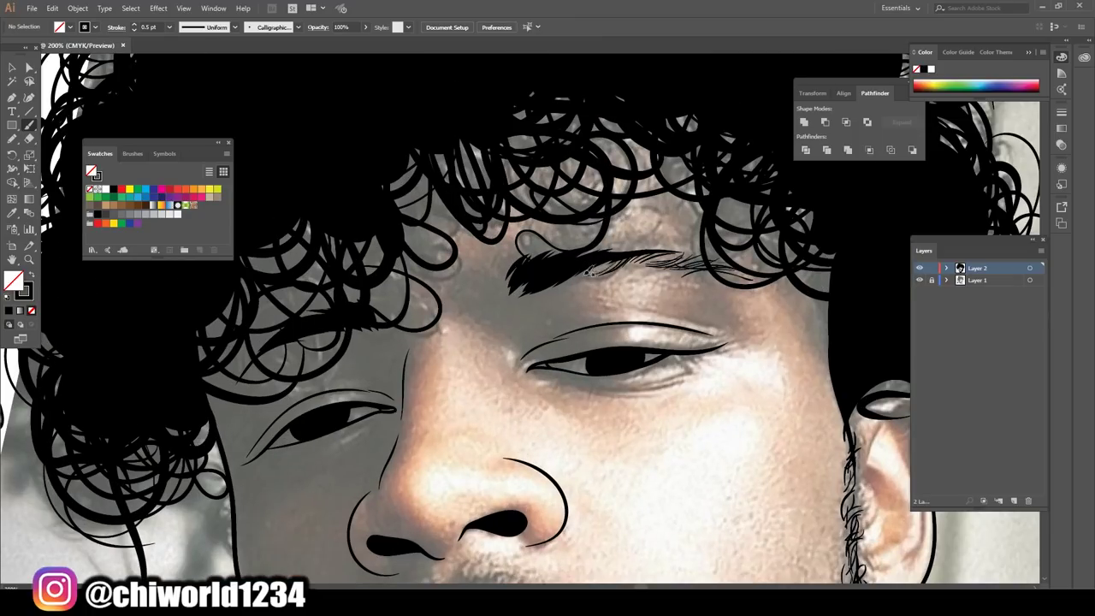
pyautogui.moveTo(708, 257); pyautogui.dragTo(624, 249)
pyautogui.moveTo(674, 238); pyautogui.dragTo(616, 267)
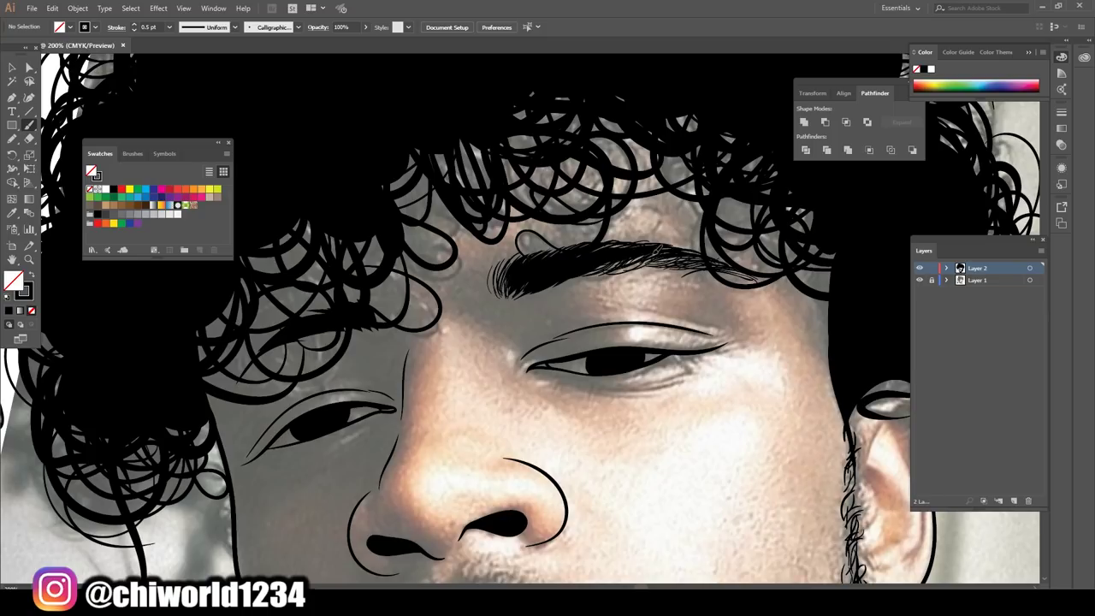
# Step: Add a small hair stroke on the face and a lower lid line under the eye
pyautogui.scroll(-3, 865, 374)
pyautogui.scroll(3, 864, 373)
pyautogui.moveTo(399, 337); pyautogui.dragTo(383, 303)
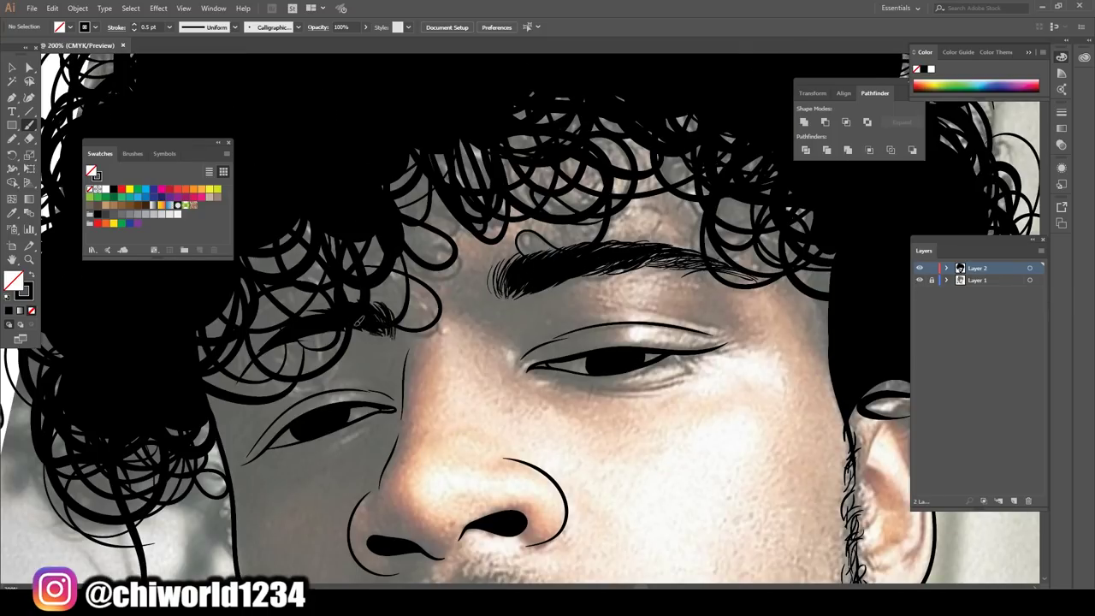
pyautogui.scroll(-3, 365, 397)
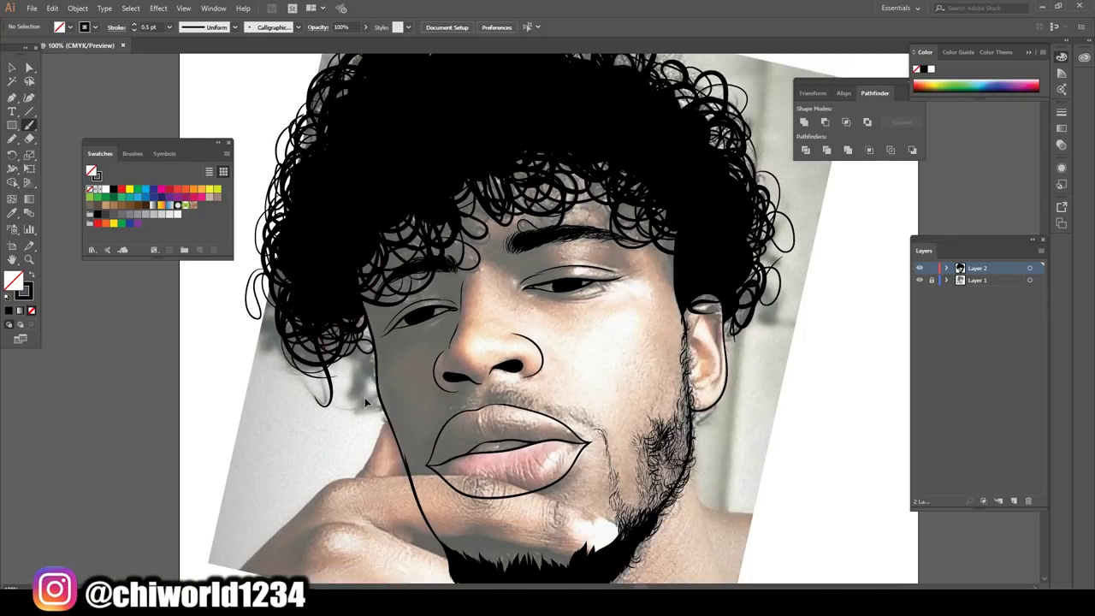
pyautogui.scroll(3, 364, 397)
pyautogui.scroll(-4, 364, 397)
pyautogui.scroll(4, 374, 397)
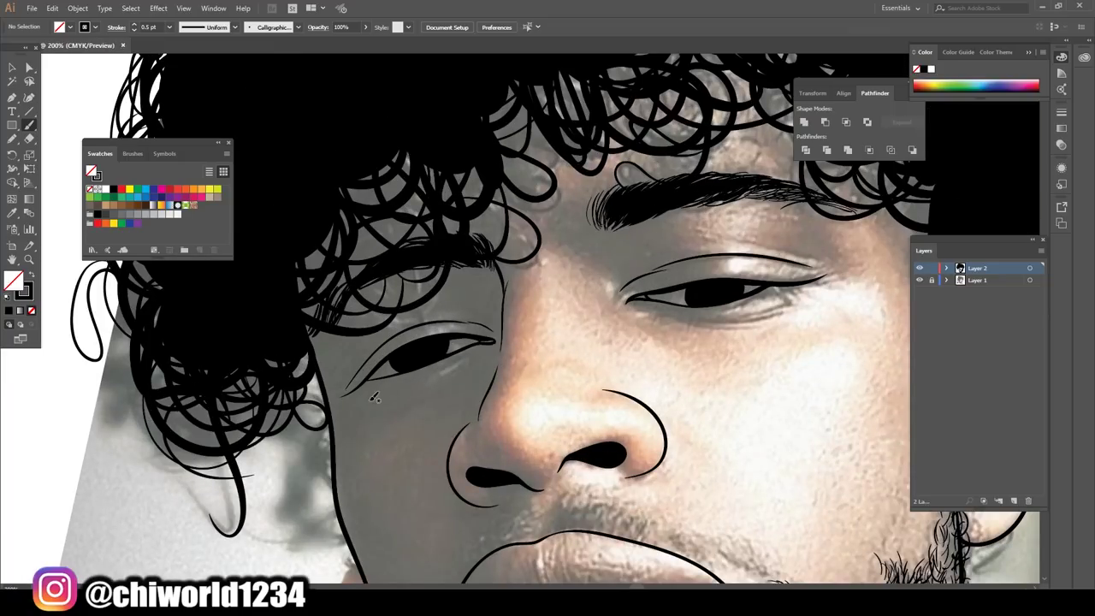
pyautogui.moveTo(644, 302); pyautogui.dragTo(778, 320)
# Step: Paint mustache hairs along the upper lip
pyautogui.scroll(-4, 851, 379)
pyautogui.scroll(3, 526, 359)
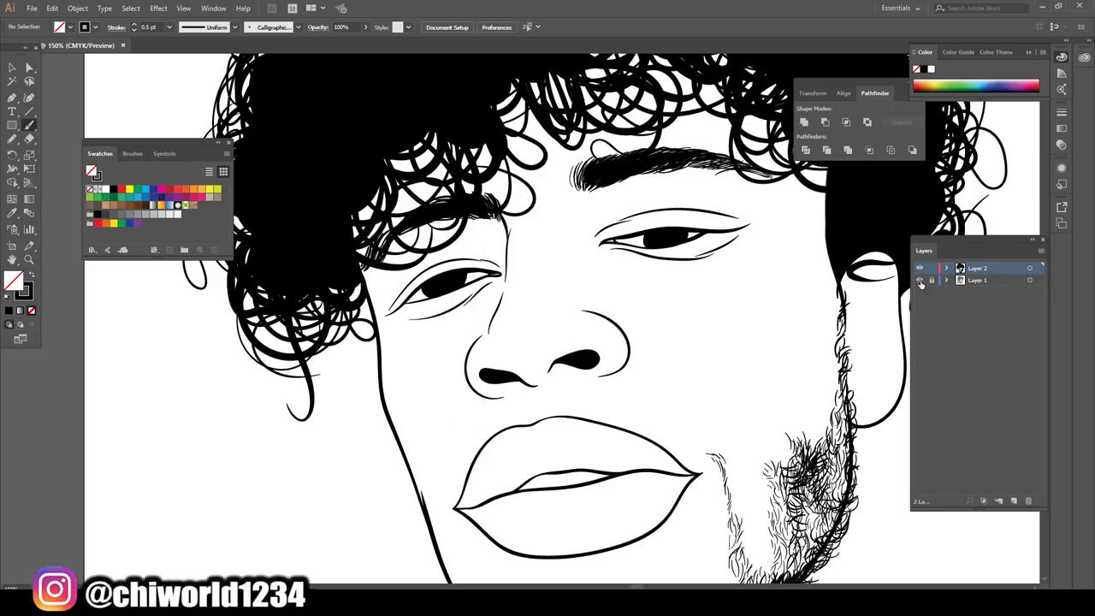
pyautogui.scroll(1, 525, 359)
pyautogui.moveTo(526, 359)
pyautogui.mouseDown()
pyautogui.moveTo(494, 377)
pyautogui.moveTo(445, 435)
pyautogui.mouseUp()
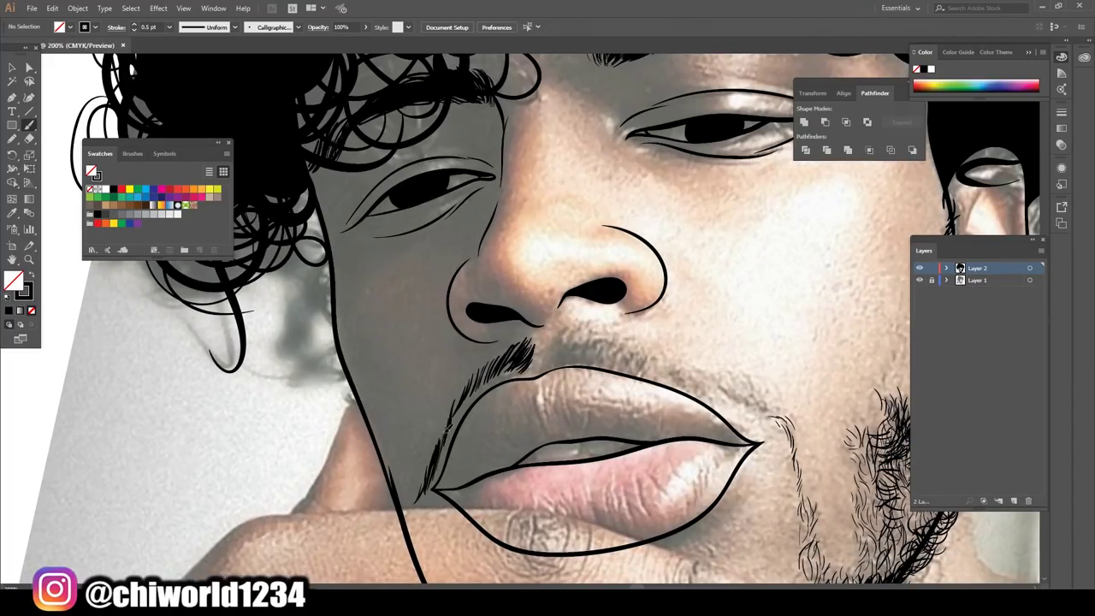
pyautogui.scroll(-4, 587, 517)
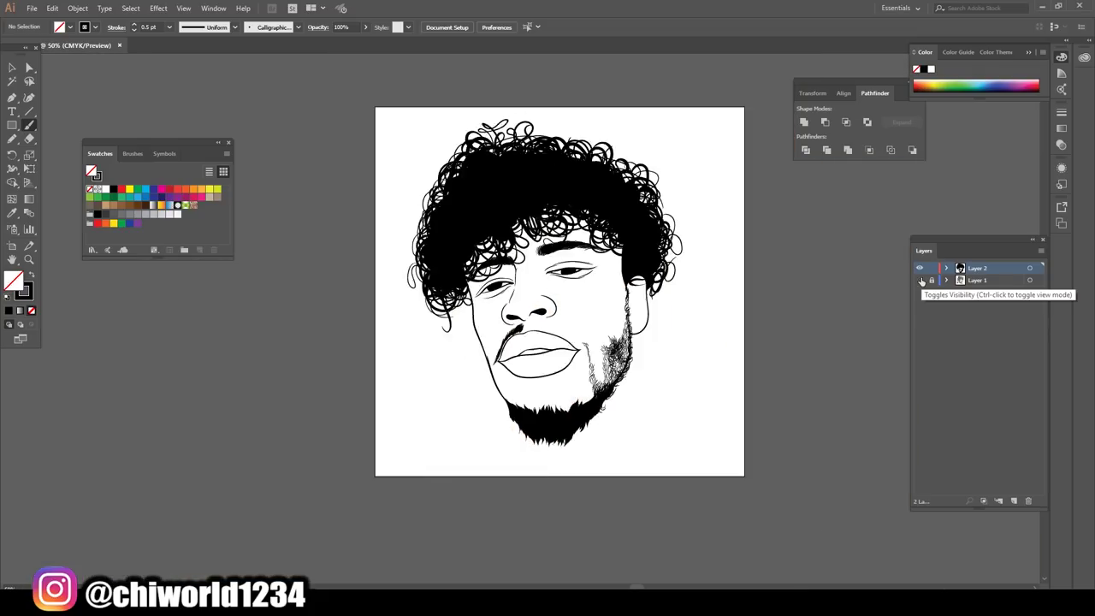
pyautogui.scroll(3, 697, 368)
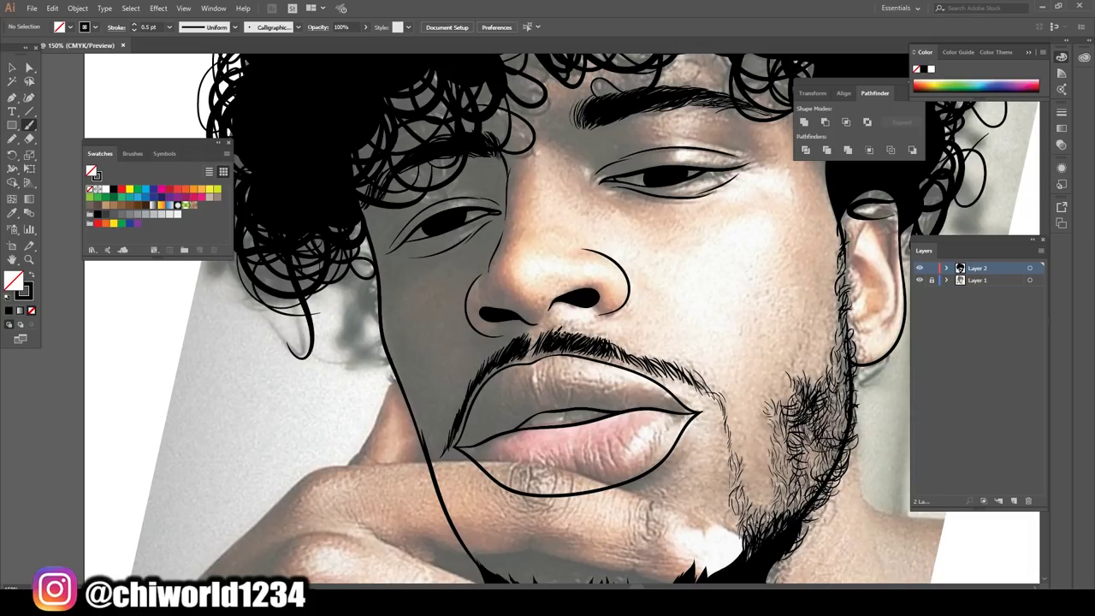
pyautogui.scroll(-2, 767, 541)
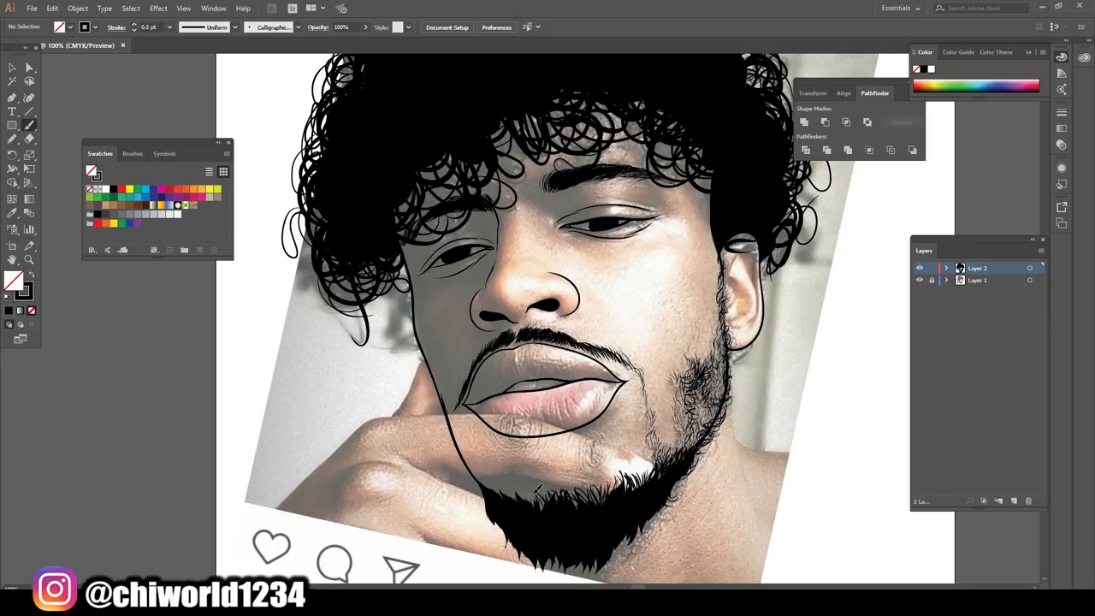
# Step: Hide the reference photo and add short hair strokes along the beard's top edge
pyautogui.click(920, 281)
pyautogui.hotkey('ctrl', '+')
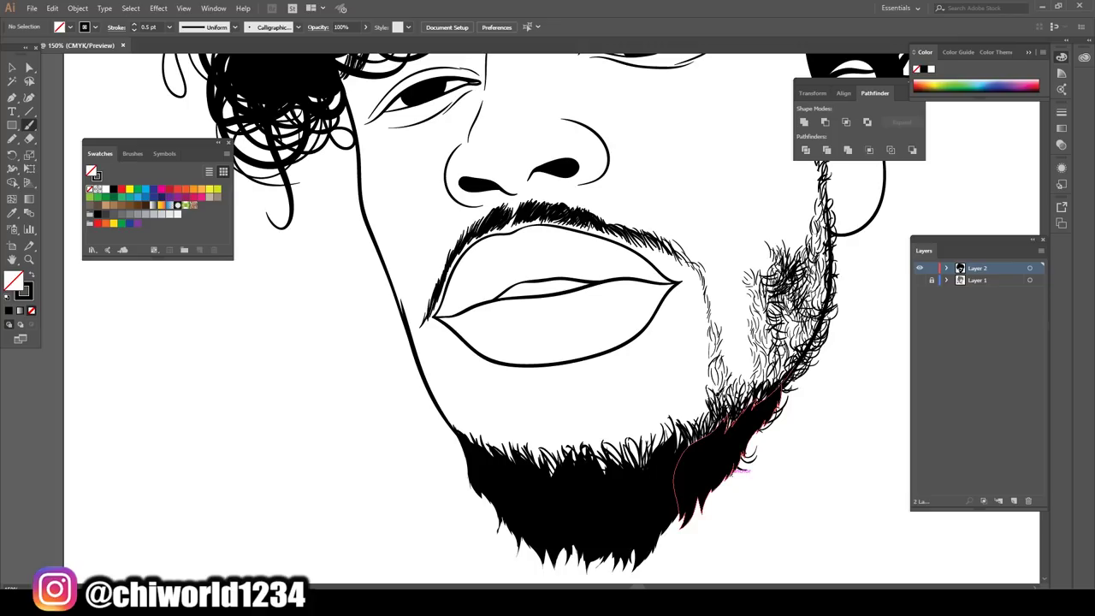
pyautogui.moveTo(620, 436); pyautogui.dragTo(599, 413)
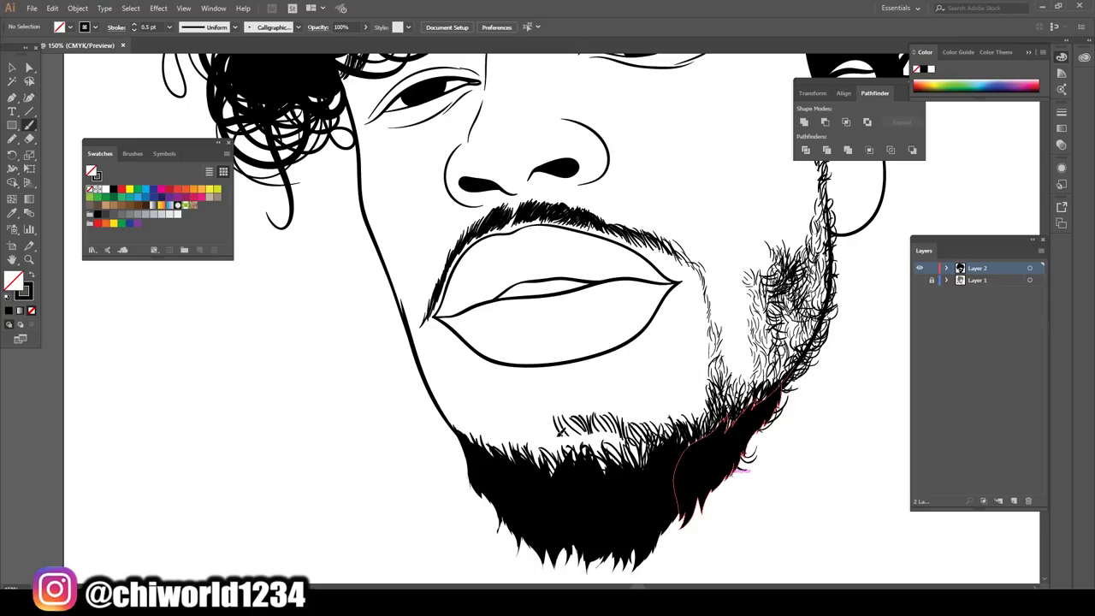
pyautogui.moveTo(547, 445); pyautogui.dragTo(526, 416)
pyautogui.moveTo(501, 458); pyautogui.dragTo(484, 421)
pyautogui.hotkey('ctrl', '0')
pyautogui.hotkey('ctrl', '+')
pyautogui.hotkey('ctrl', '+')
pyautogui.hotkey('ctrl', '+')
pyautogui.moveTo(599, 387); pyautogui.dragTo(571, 338)
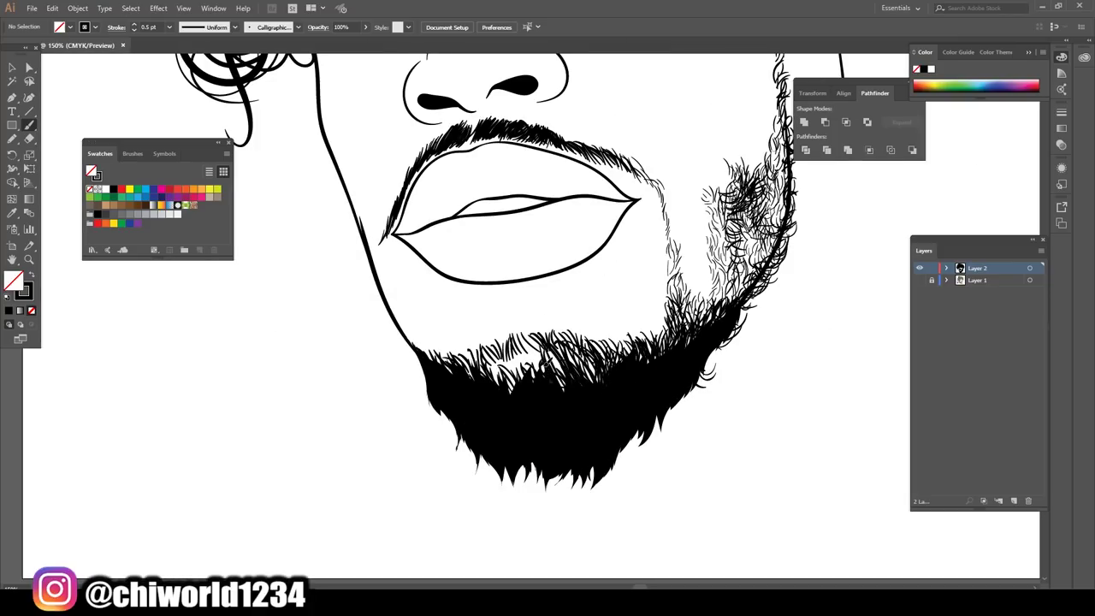
pyautogui.moveTo(560, 387)
pyautogui.mouseDown()
pyautogui.moveTo(530, 338)
pyautogui.moveTo(513, 335)
pyautogui.mouseUp()
pyautogui.moveTo(521, 399); pyautogui.dragTo(497, 349)
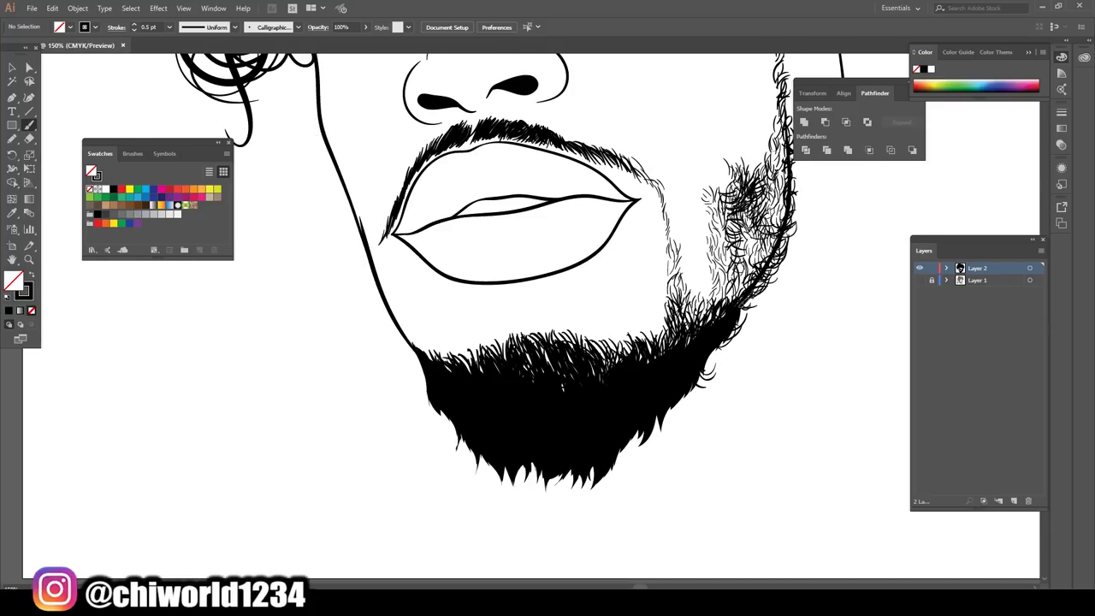
# Step: Draw curly strokes down the right jaw and along the beard's lower edge toward the chin
pyautogui.moveTo(741, 301)
pyautogui.mouseDown()
pyautogui.moveTo(708, 373)
pyautogui.moveTo(653, 435)
pyautogui.mouseUp()
pyautogui.moveTo(681, 400); pyautogui.dragTo(599, 488)
pyautogui.moveTo(642, 436); pyautogui.dragTo(581, 505)
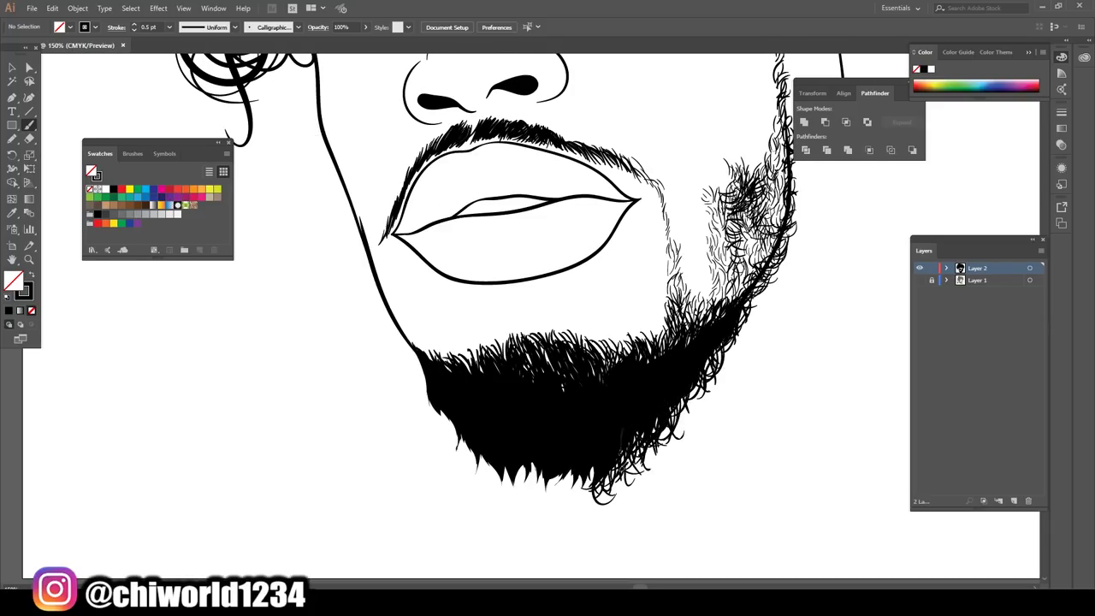
pyautogui.moveTo(590, 466)
pyautogui.mouseDown()
pyautogui.moveTo(543, 509)
pyautogui.moveTo(522, 500)
pyautogui.moveTo(489, 512)
pyautogui.mouseUp()
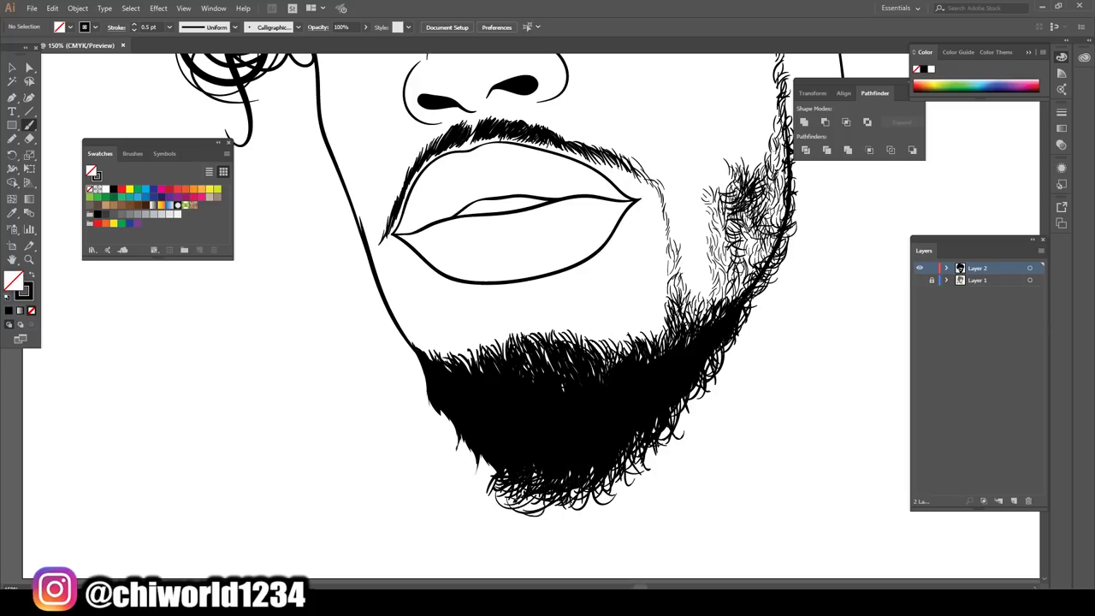
pyautogui.moveTo(489, 457); pyautogui.dragTo(466, 436)
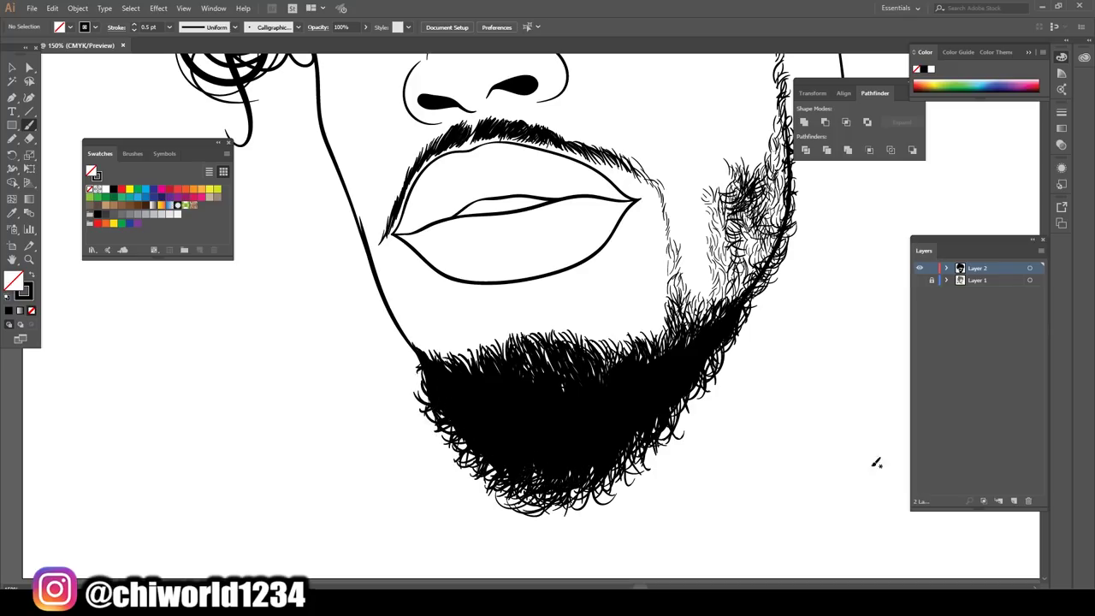
# Step: Add hair strokes at the beard's upper-left edge, then zoom out to review the face
pyautogui.hotkey('ctrl', '-')
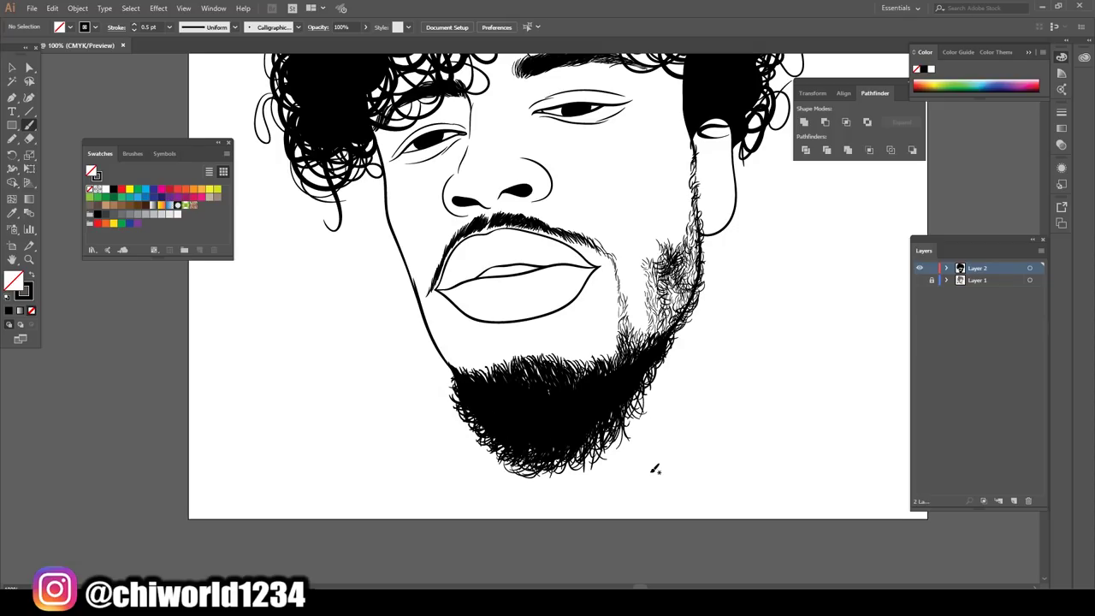
pyautogui.hotkey('ctrl', '+')
pyautogui.moveTo(432, 476); pyautogui.dragTo(418, 421)
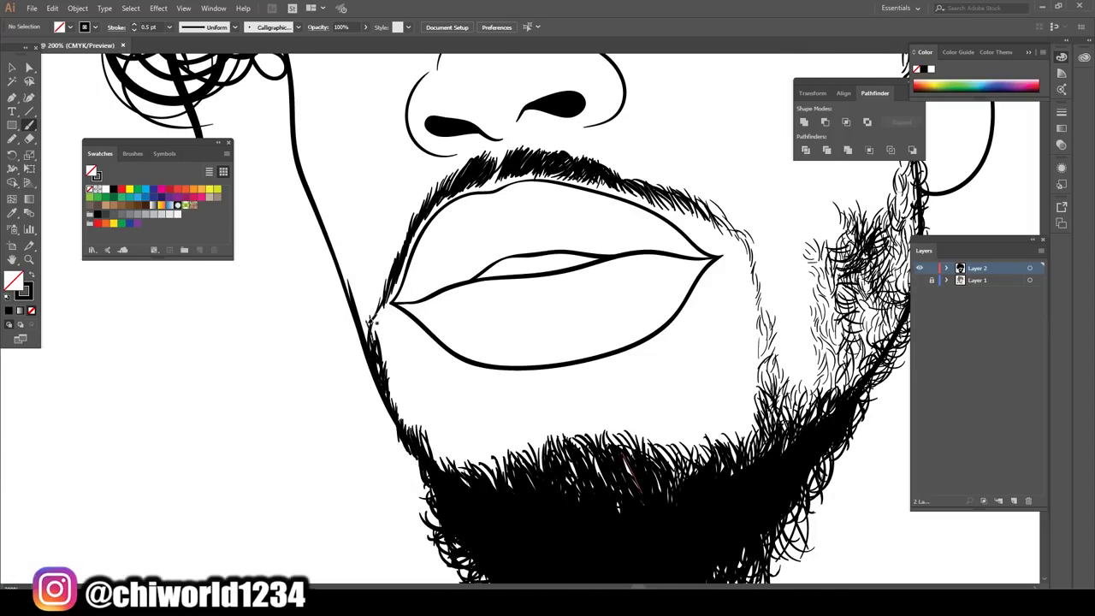
pyautogui.hotkey('ctrl', '-')
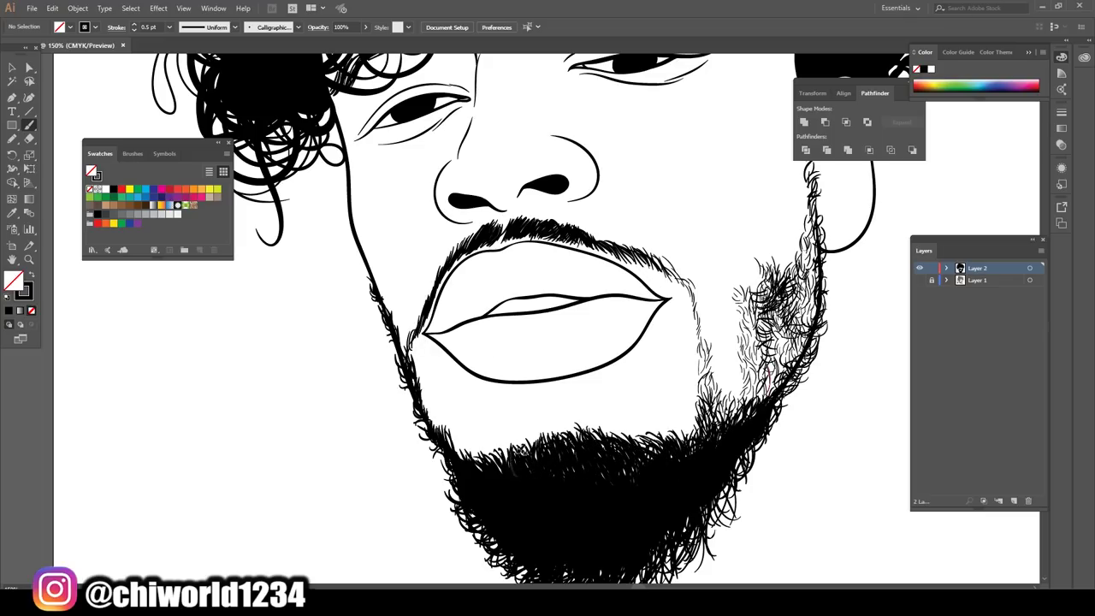
pyautogui.hscroll(1, 500, 489)
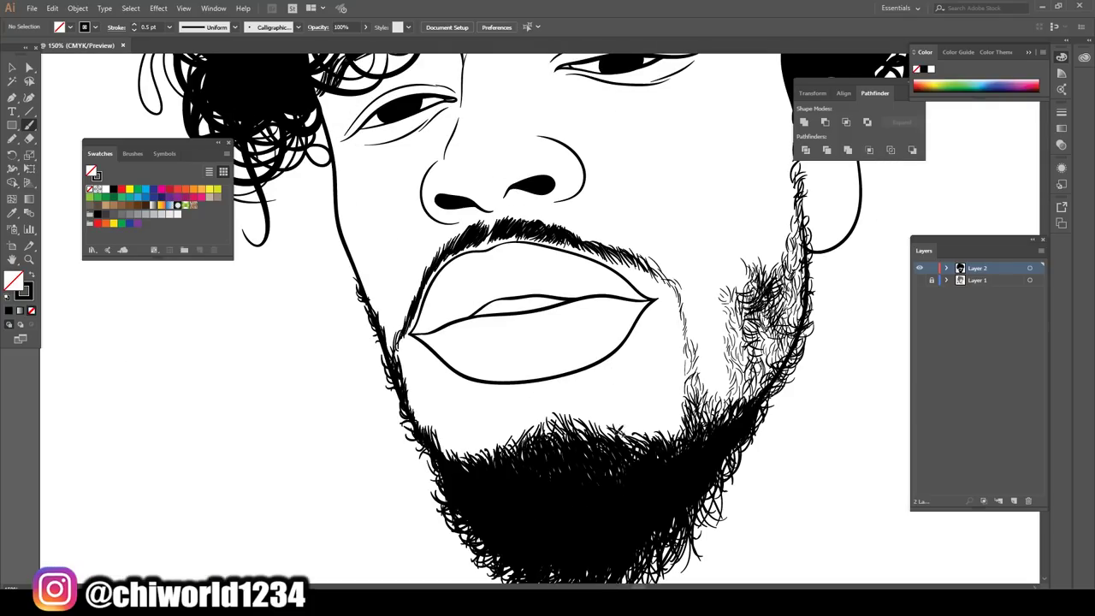
pyautogui.hotkey('ctrl', '-')
pyautogui.hotkey('ctrl', '-')
pyautogui.hotkey('ctrl', '+')
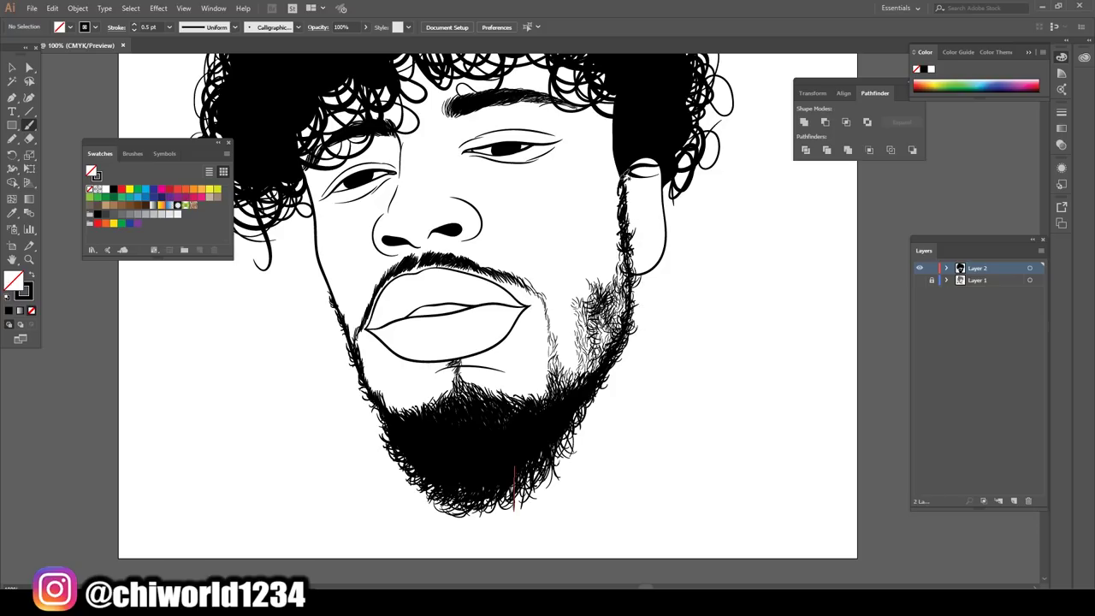
pyautogui.scroll(2, 838, 375)
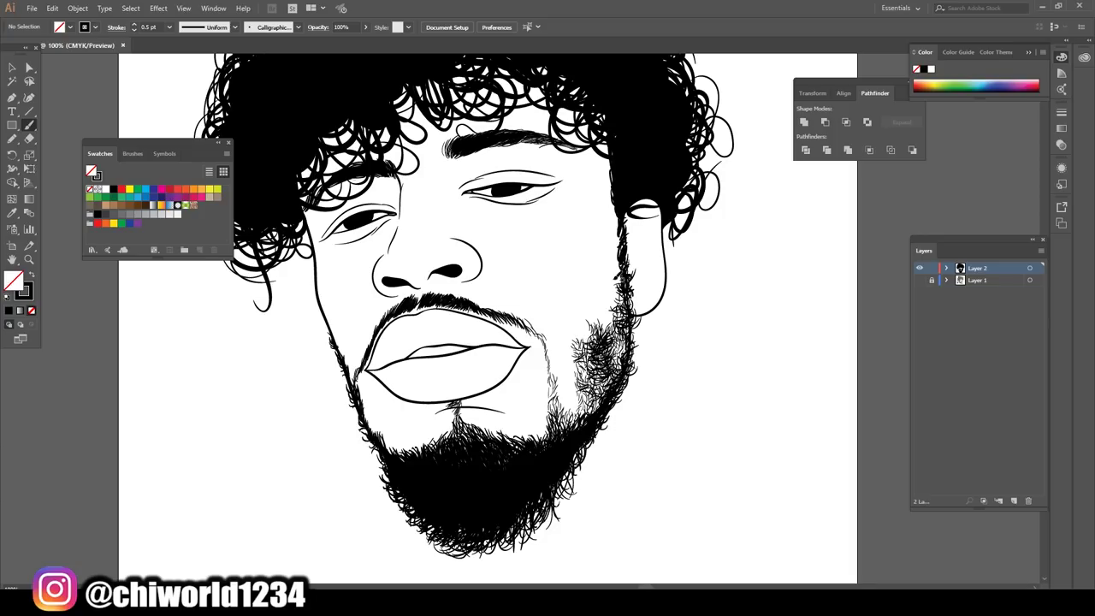
pyautogui.hscroll(-1, 683, 469)
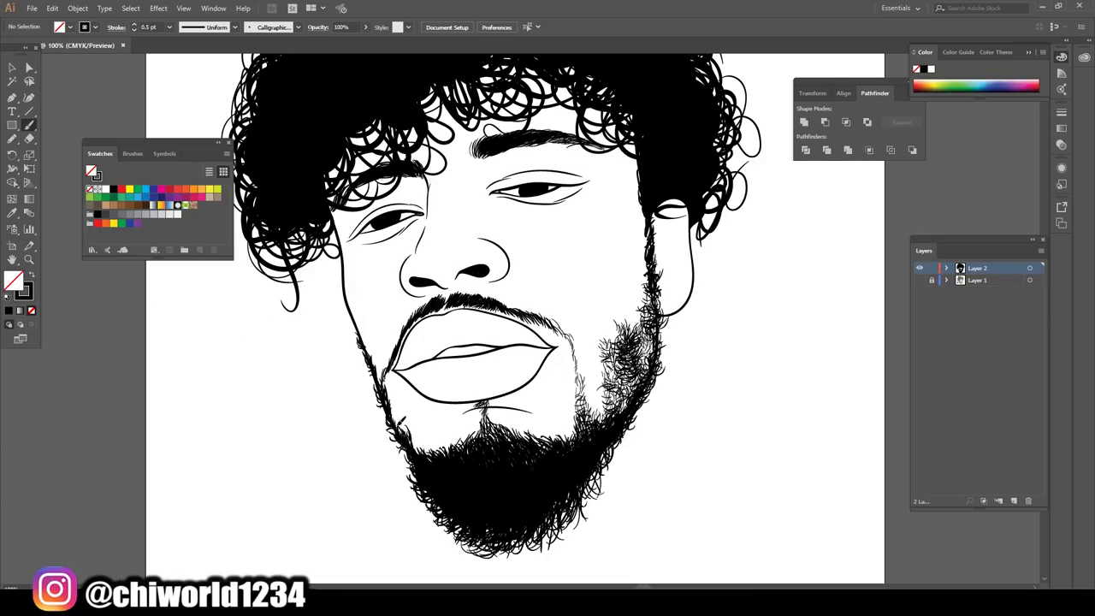
# Step: Fill the gaps between curls with black and trace the ear's helix and inner folds thinly
pyautogui.scroll(7, 365, 431)
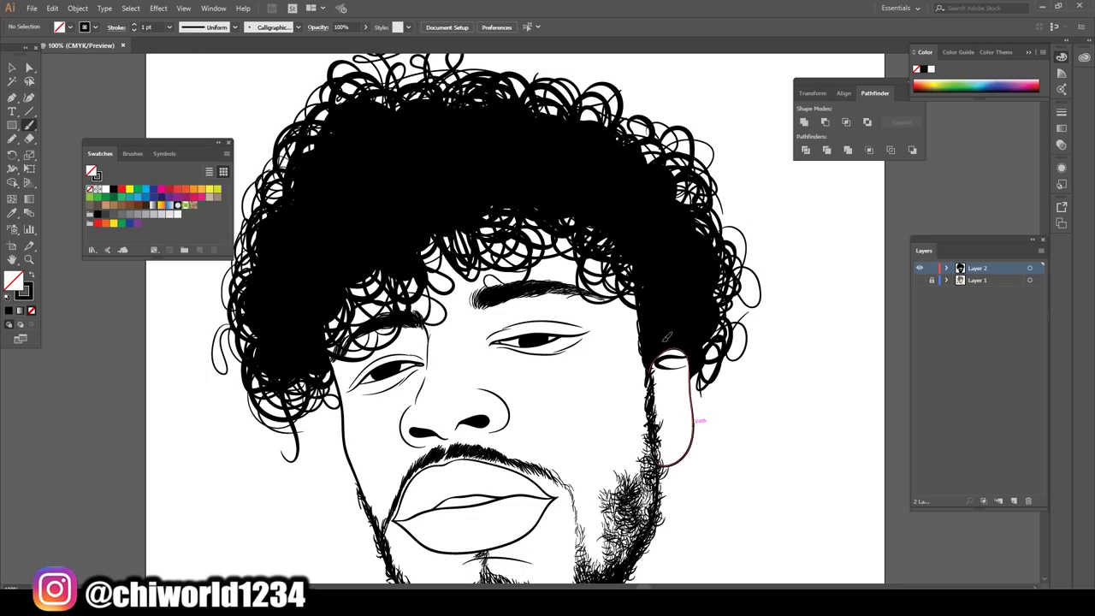
pyautogui.moveTo(456, 193); pyautogui.dragTo(403, 250)
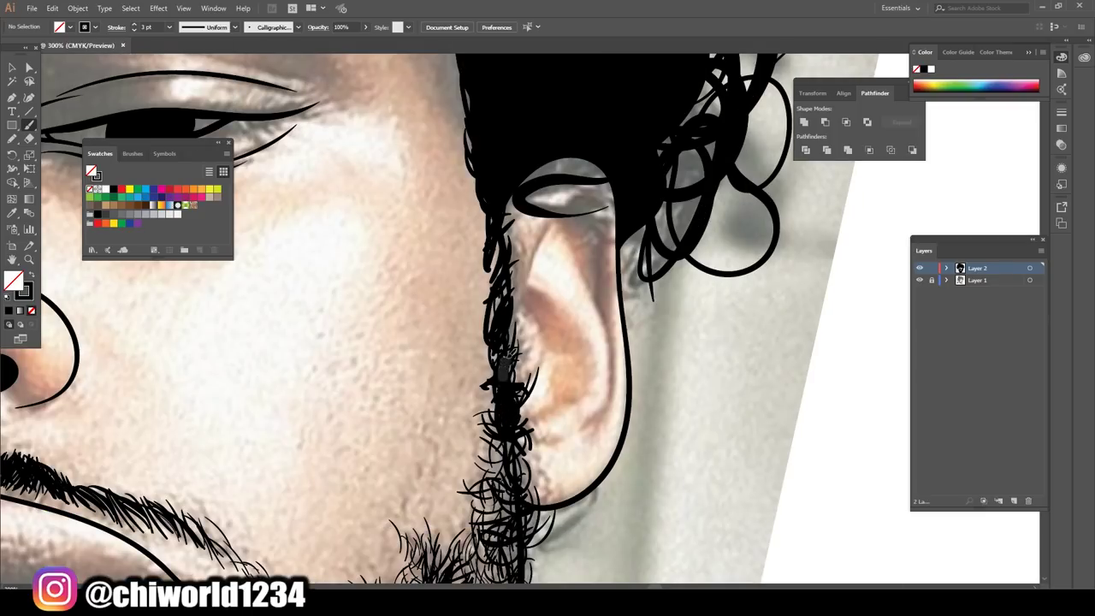
pyautogui.moveTo(518, 308)
pyautogui.mouseDown()
pyautogui.moveTo(560, 196)
pyautogui.moveTo(608, 254)
pyautogui.mouseUp()
pyautogui.moveTo(520, 432); pyautogui.dragTo(573, 386)
pyautogui.moveTo(523, 308); pyautogui.dragTo(560, 381)
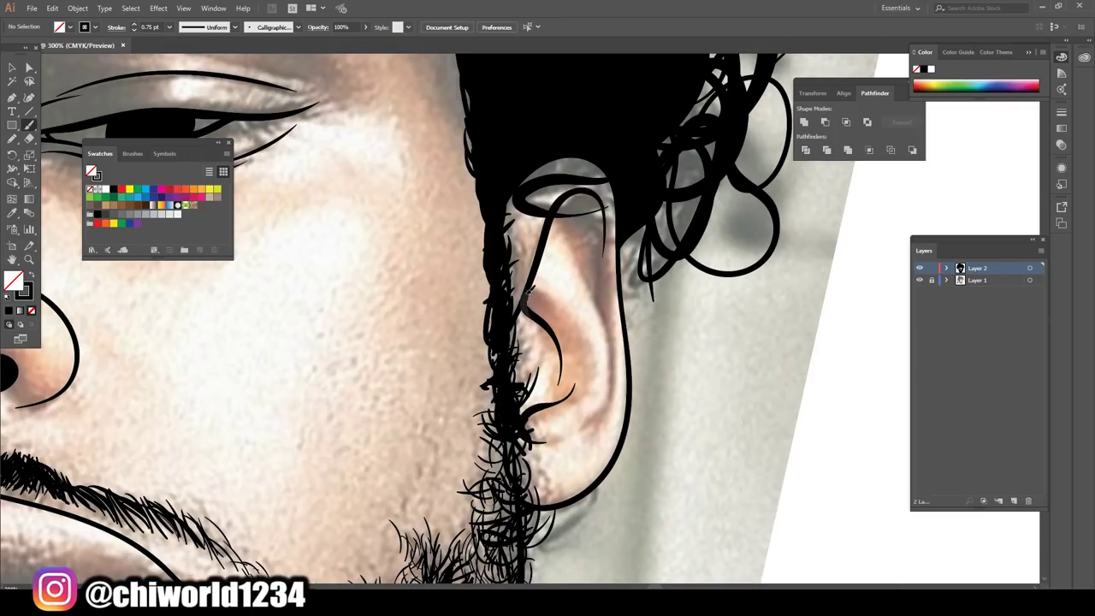
pyautogui.moveTo(561, 202)
pyautogui.mouseDown()
pyautogui.moveTo(611, 291)
pyautogui.moveTo(581, 432)
pyautogui.mouseUp()
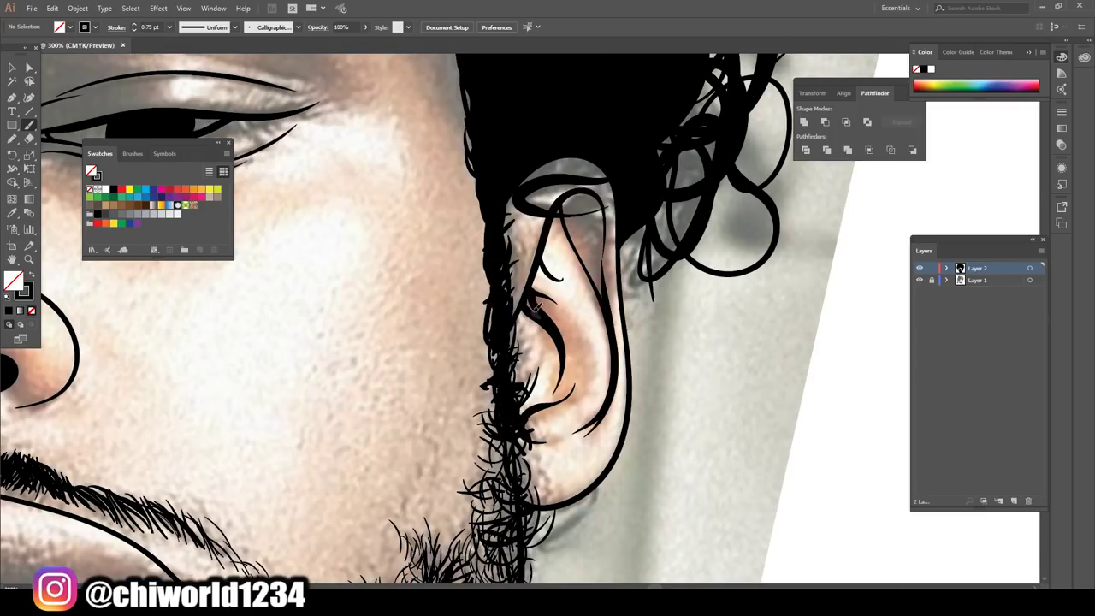
# Step: Hide the reference photo and zoom around the face to check the line art
pyautogui.hotkey('ctrl', '0')
pyautogui.hotkey('ctrl', '=')
pyautogui.hotkey('ctrl', '=')
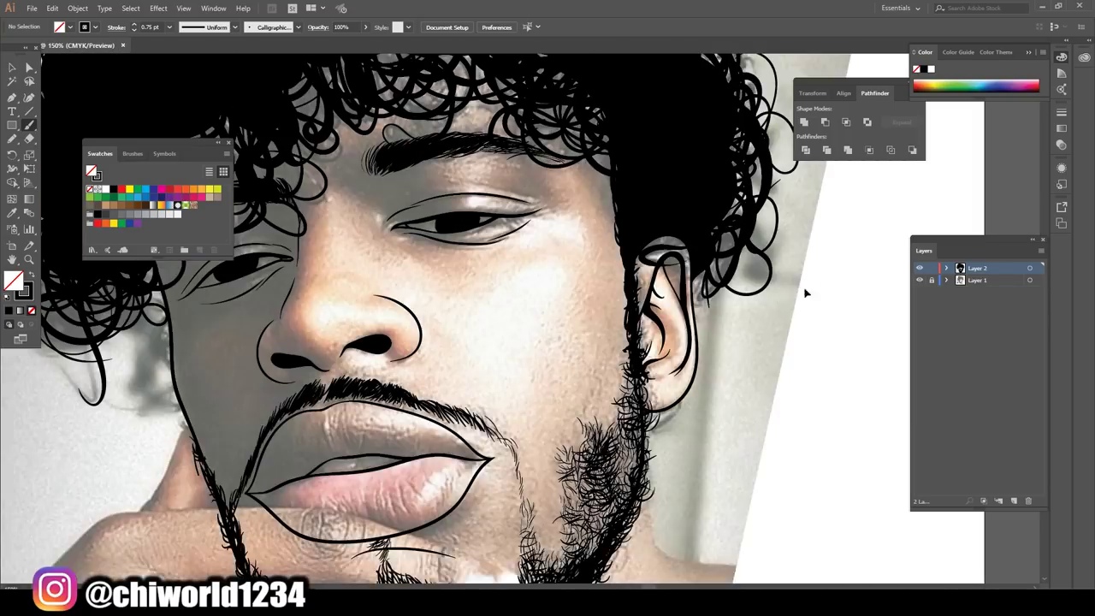
pyautogui.hotkey('ctrl', '=')
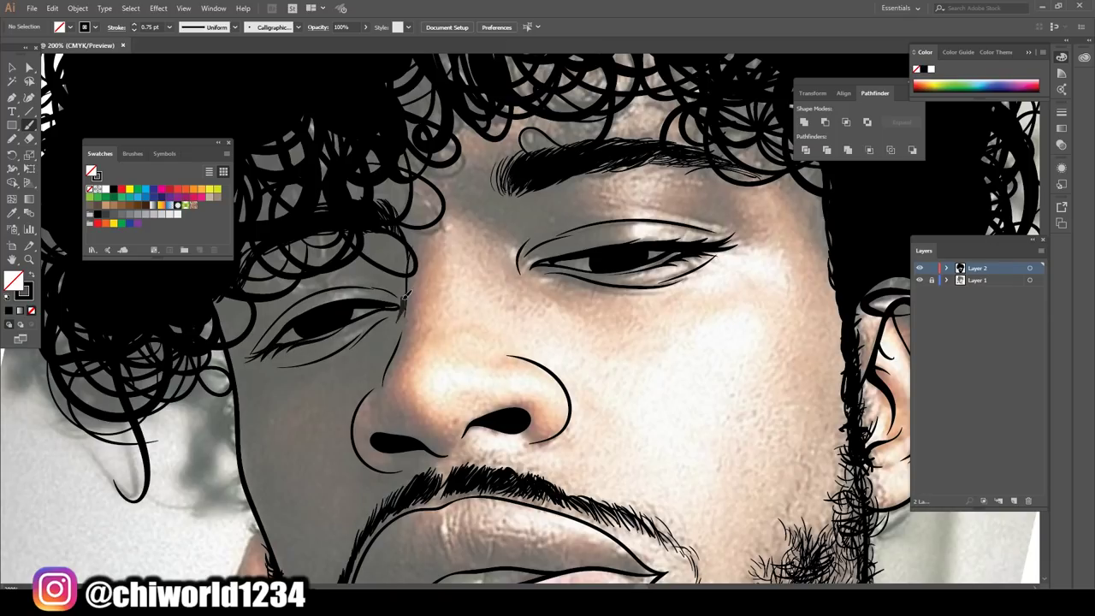
pyautogui.hotkey('ctrl', '0')
pyautogui.click(919, 280)
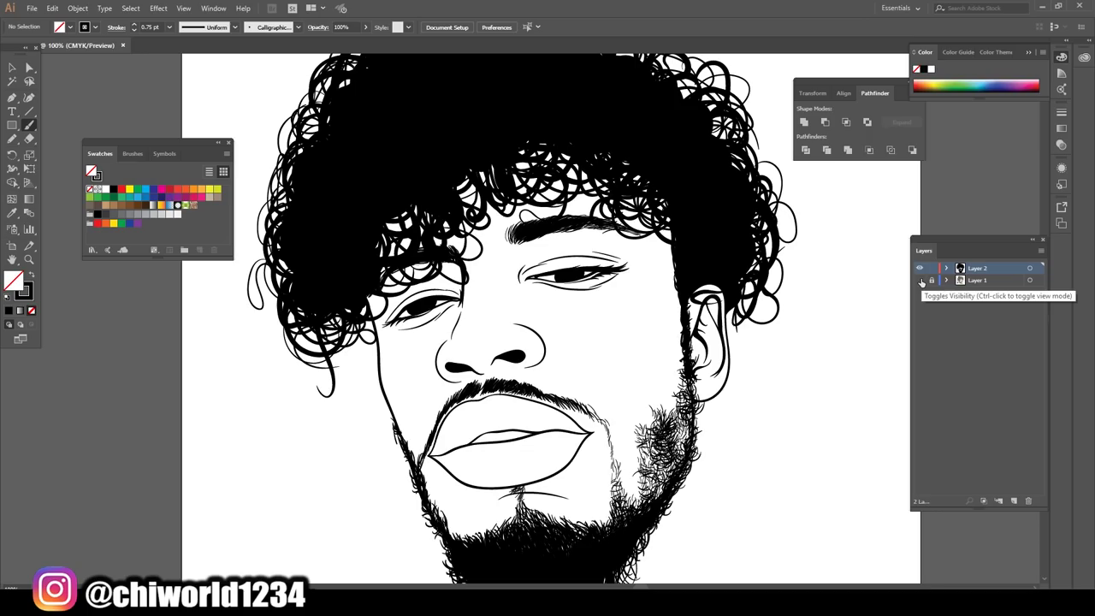
pyautogui.hotkey('ctrl', '=')
pyautogui.hotkey('ctrl', '=')
pyautogui.hotkey('ctrl', '=')
pyautogui.hotkey('ctrl', '-')
pyautogui.scroll(-5, 716, 348)
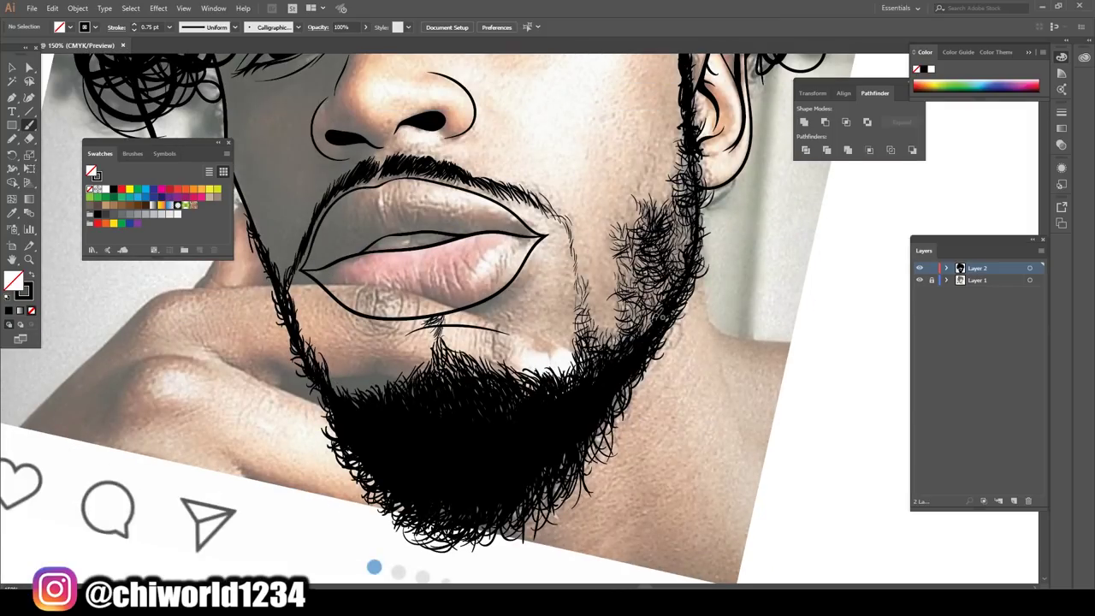
pyautogui.hotkey('ctrl', '-')
# Step: Select all the line art and duplicate the layer as Layer 2 copy
pyautogui.click(919, 279)
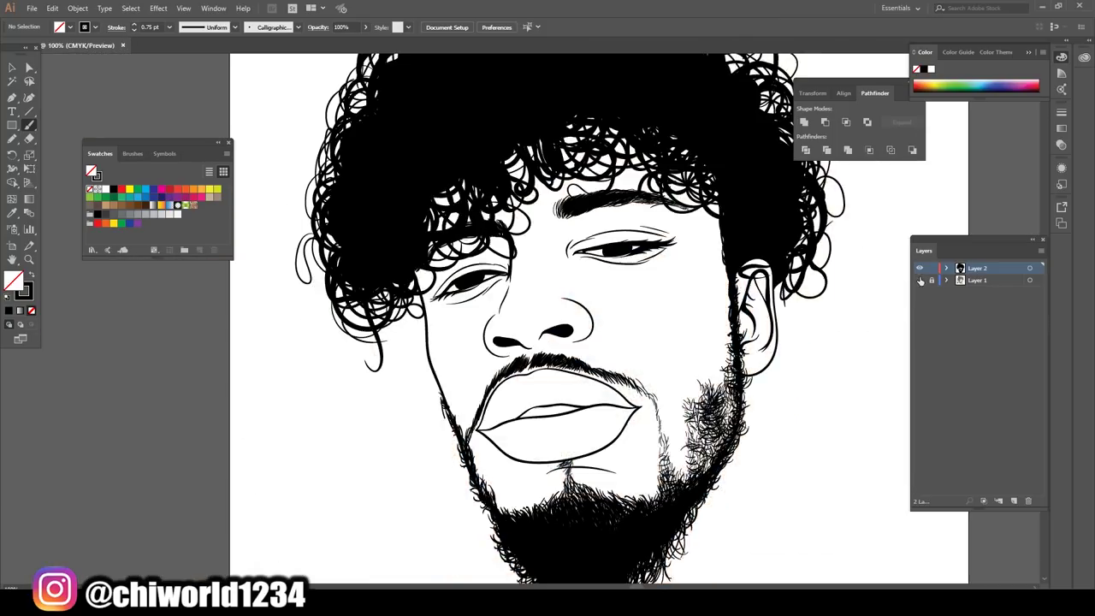
pyautogui.hotkey('ctrl', '-')
pyautogui.press('v')
pyautogui.hotkey('ctrl', 'a')
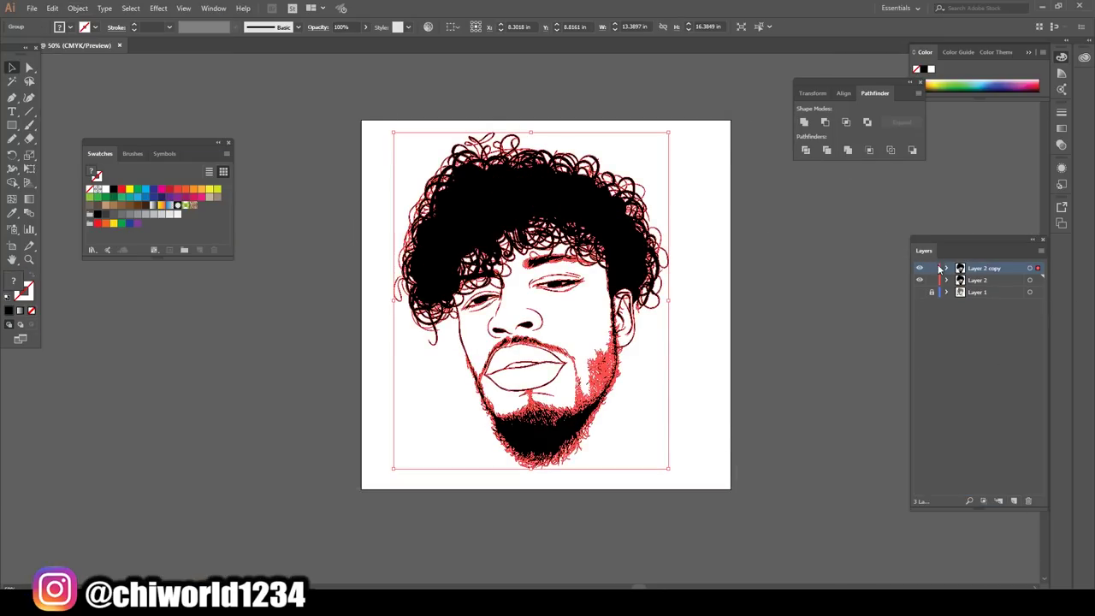
# Step: Isolate the merged artwork and shift the skin tone's CMYK with Adjust Color Balance
pyautogui.rightClick(660, 174)
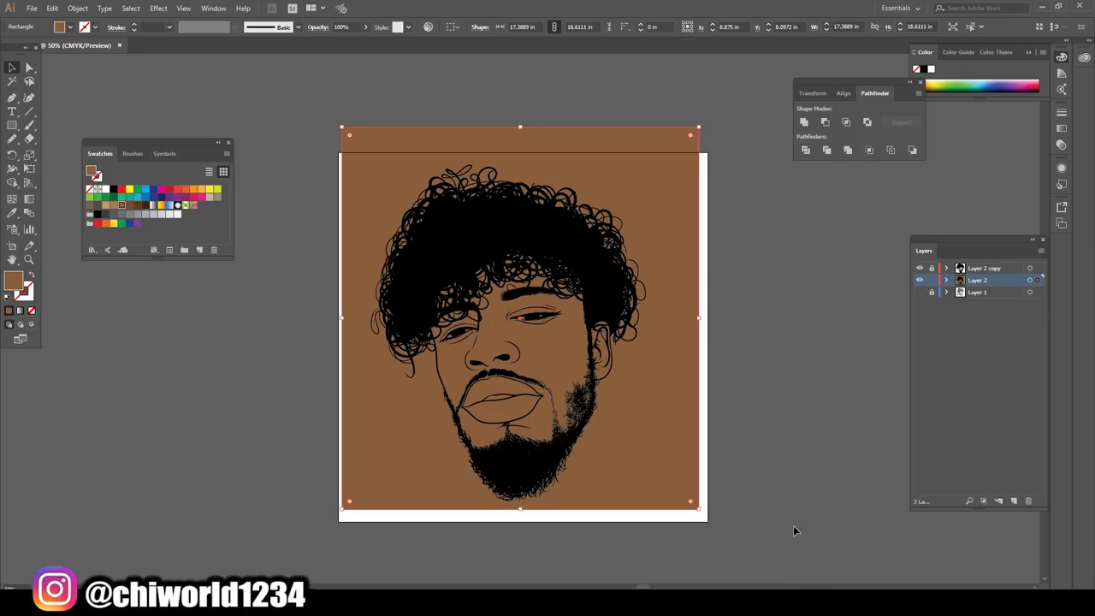
pyautogui.click(711, 241)
pyautogui.hotkey('ctrl', '+')
pyautogui.click(52, 8)
pyautogui.click(220, 205)
pyautogui.moveTo(106, 102); pyautogui.dragTo(104, 104)
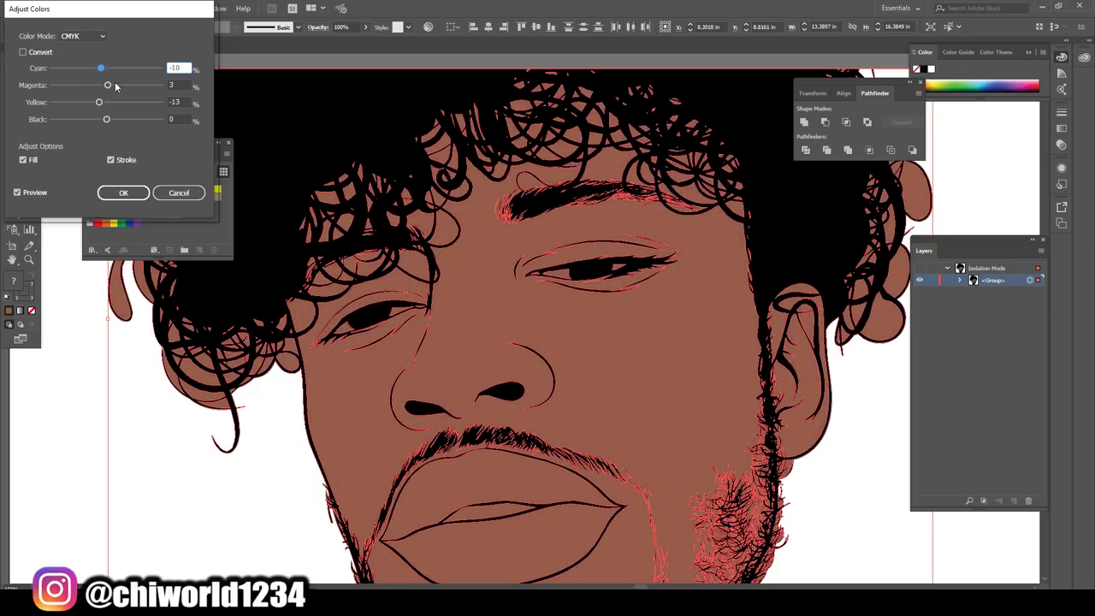
pyautogui.click(123, 192)
pyautogui.hotkey('ctrl', '-')
pyautogui.hotkey('ctrl', '-')
pyautogui.press('Escape')
# Step: Select the excess skin fill below and at the lower-right of the beard with Direct Selection
pyautogui.click(947, 280)
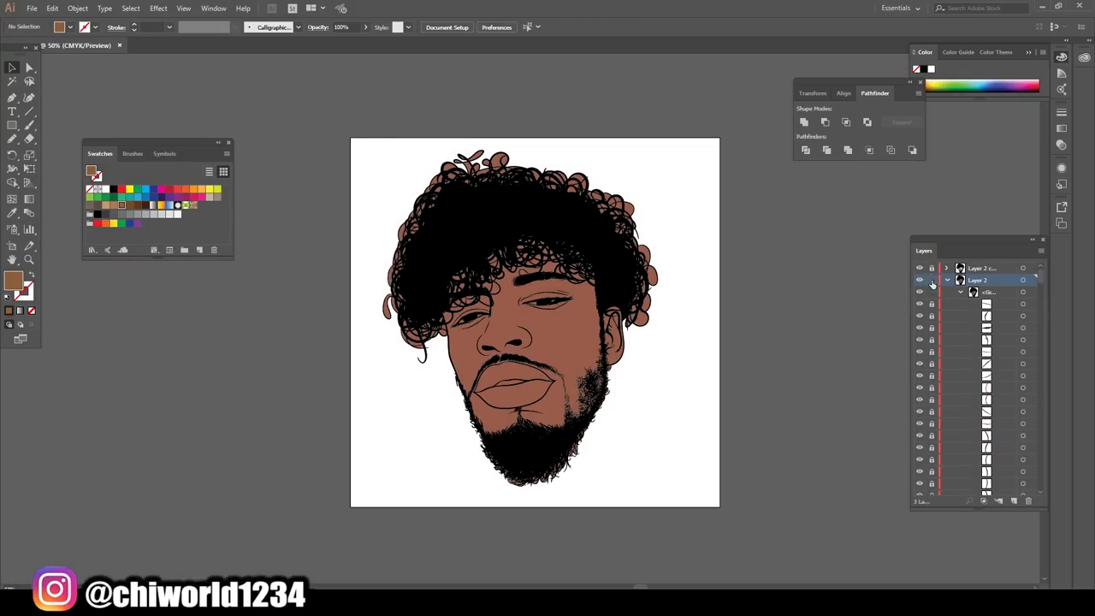
pyautogui.press('a')
pyautogui.hotkey('ctrl', '+')
pyautogui.moveTo(655, 256); pyautogui.dragTo(728, 403)
pyautogui.scroll(-2, 694, 437)
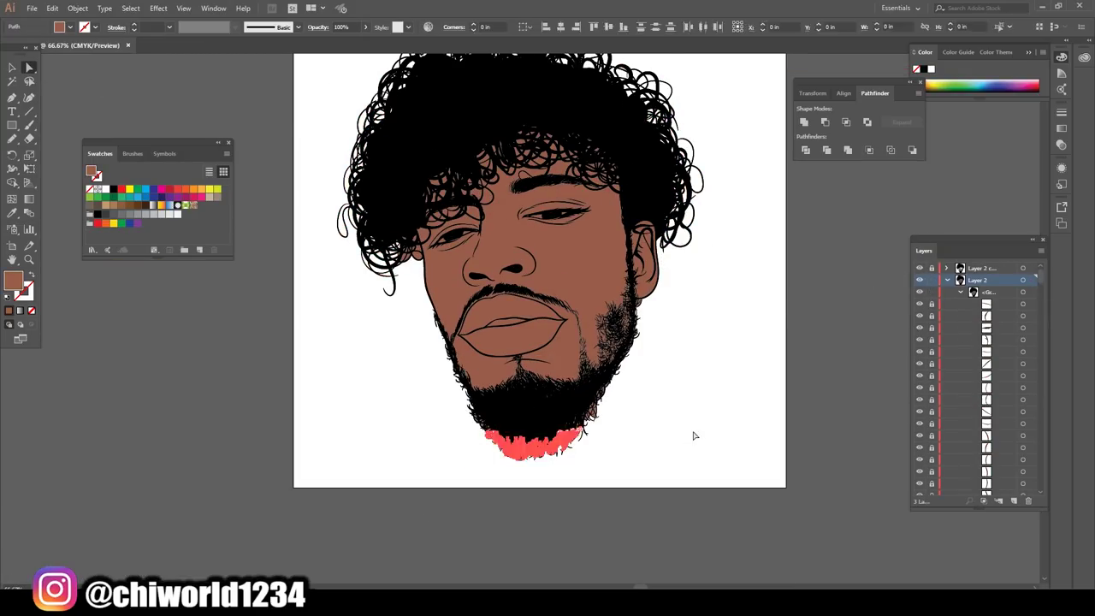
pyautogui.hotkey('ctrl', '+')
pyautogui.hotkey('ctrl', '+')
pyautogui.hotkey('ctrl', '+')
pyautogui.moveTo(315, 450); pyautogui.dragTo(372, 373)
pyautogui.moveTo(838, 437); pyautogui.dragTo(738, 435)
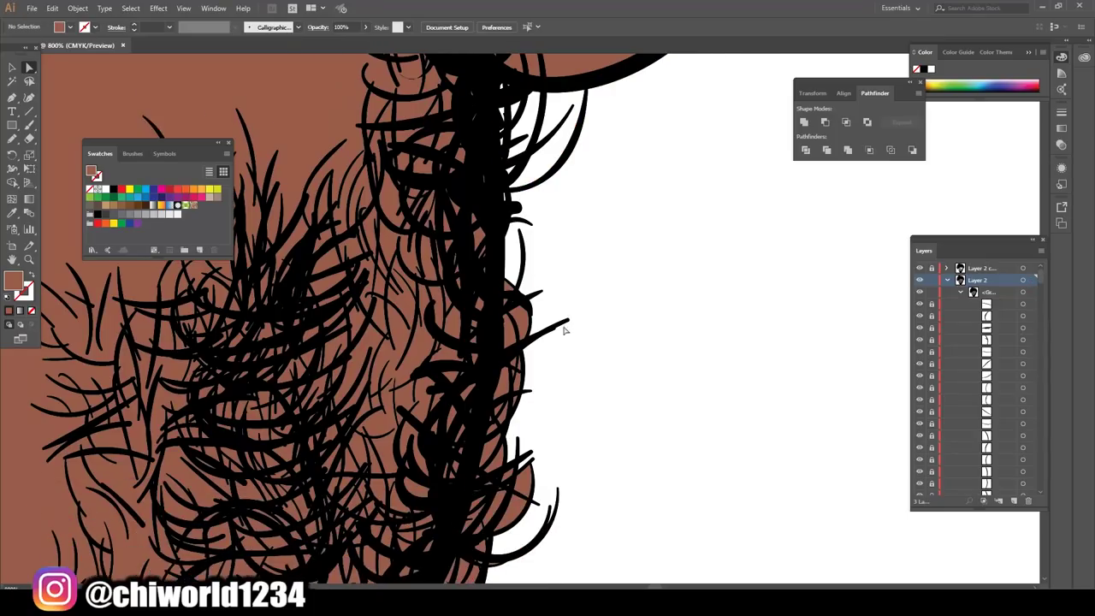
# Step: Pan and zoom around the beard and face to check the skin fill edges
pyautogui.scroll(-2, 499, 294)
pyautogui.scroll(-2, 426, 297)
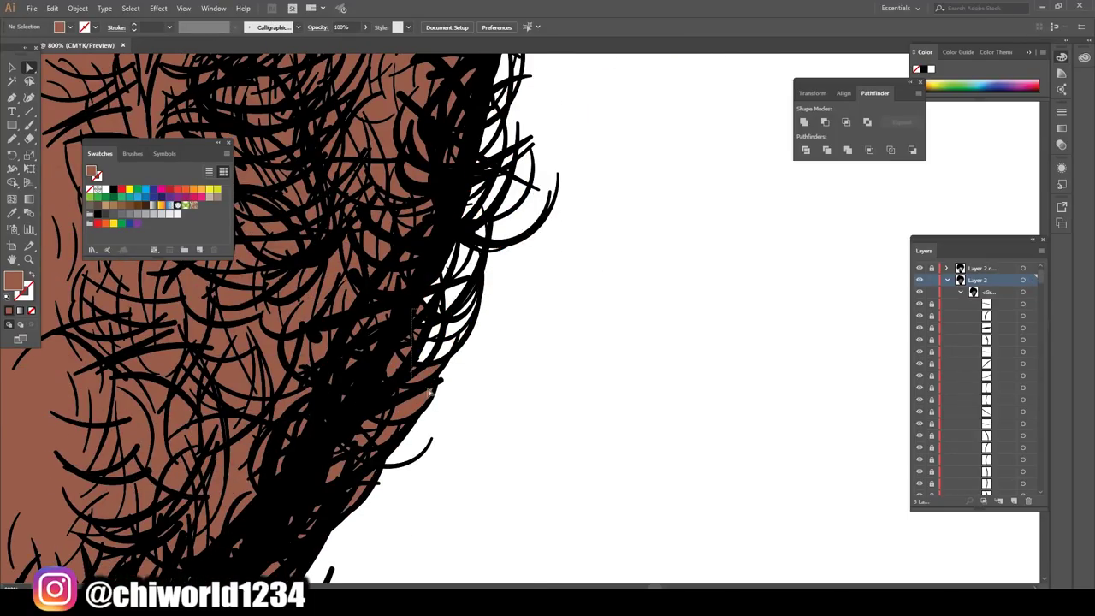
pyautogui.scroll(-2, 415, 394)
pyautogui.scroll(-2, 411, 410)
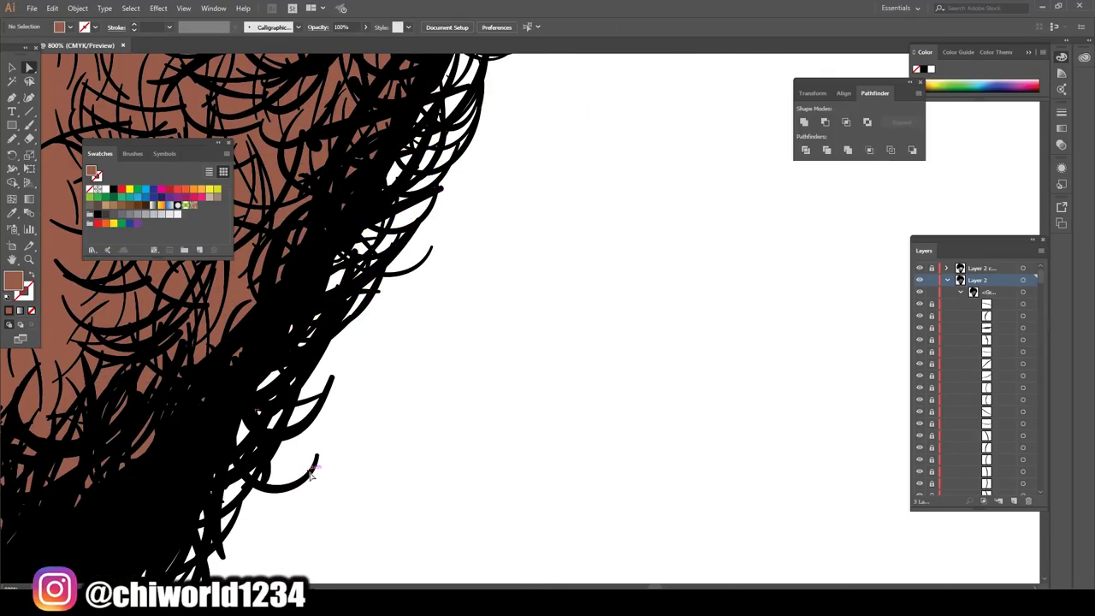
pyautogui.hotkey('ctrl', '-')
pyautogui.hscroll(-3, 435, 462)
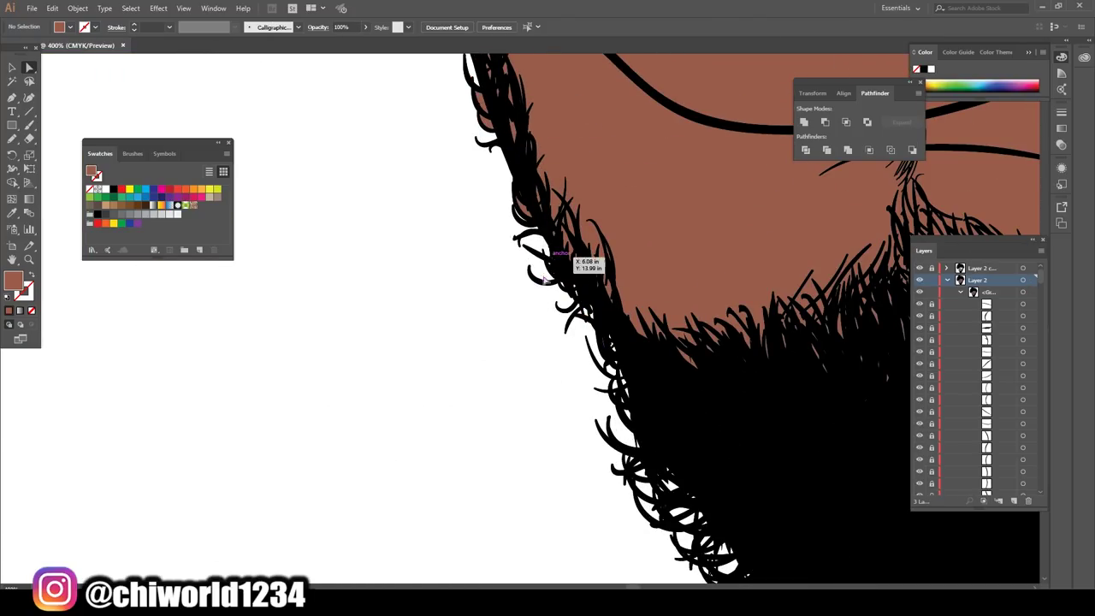
pyautogui.scroll(1, 531, 256)
pyautogui.scroll(1, 419, 137)
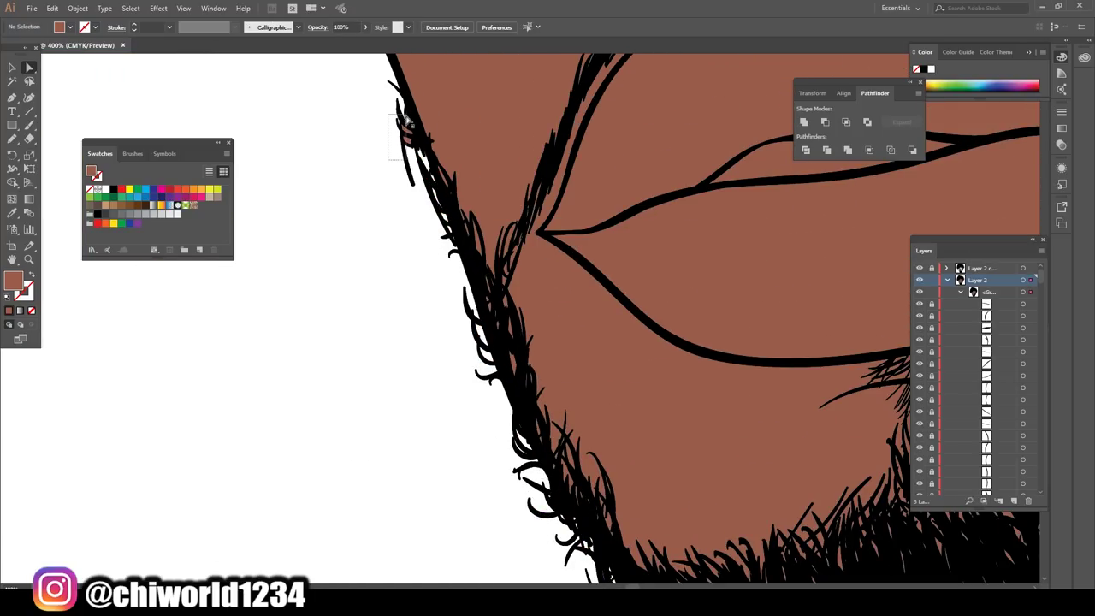
pyautogui.hotkey('ctrl', '0')
pyautogui.hotkey('ctrl', '+')
pyautogui.hotkey('ctrl', '+')
pyautogui.hotkey('ctrl', '+')
pyautogui.scroll(1, 675, 109)
# Step: Recolour the eye highlights a pale grey-blue
pyautogui.doubleClick(676, 109)
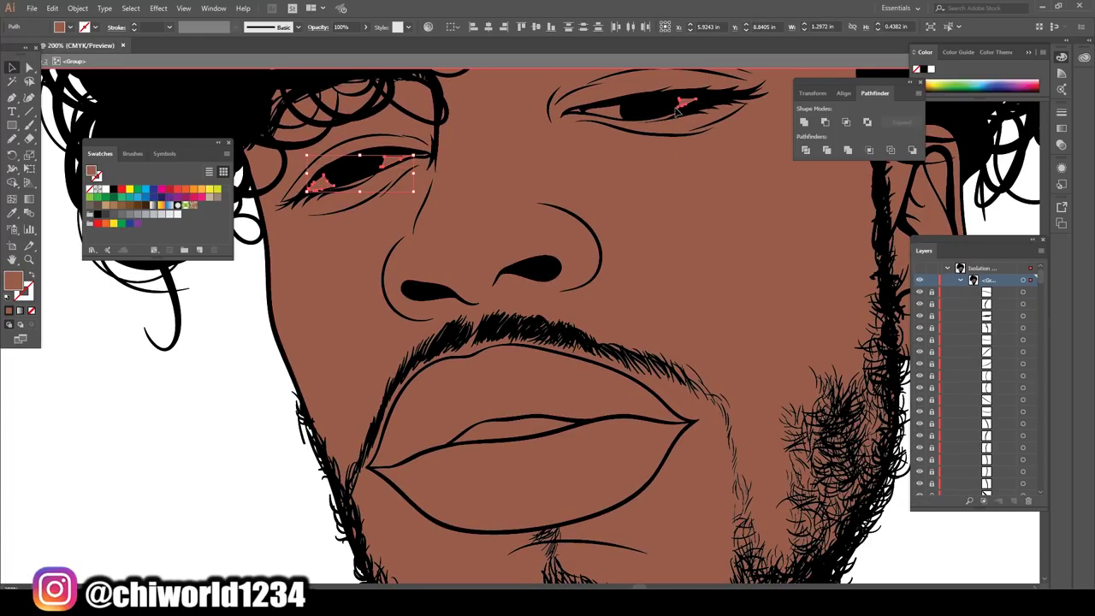
pyautogui.doubleClick(13, 279)
pyautogui.click(283, 42)
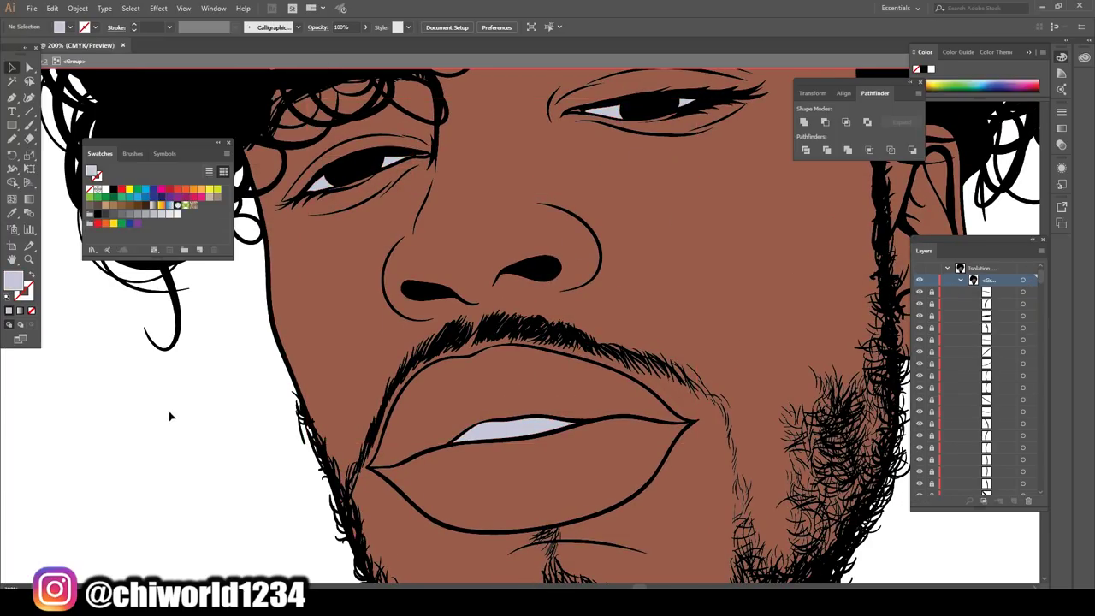
pyautogui.click(171, 416)
pyautogui.hotkey('ctrl', '-')
# Step: Give the lip shapes a pinkish-brown fill in the Color Picker
pyautogui.click(513, 283)
pyautogui.doubleClick(13, 280)
pyautogui.click(79, 117)
pyautogui.click(283, 45)
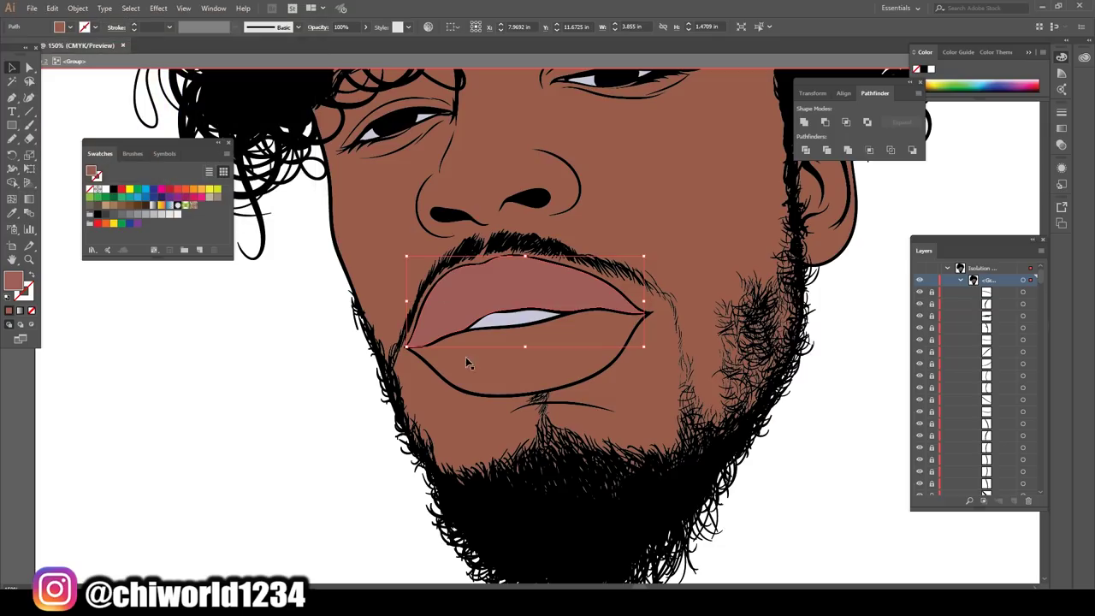
pyautogui.doubleClick(13, 279)
pyautogui.click(283, 44)
pyautogui.doubleClick(13, 280)
pyautogui.click(72, 61)
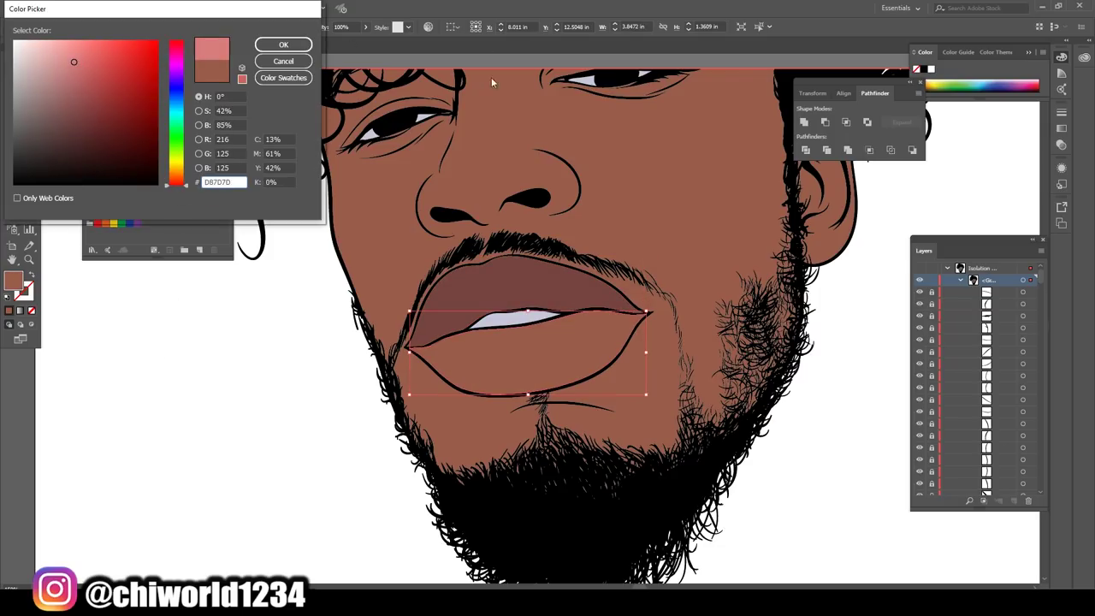
pyautogui.click(283, 44)
pyautogui.press('Escape')
pyautogui.hotkey('ctrl', '0')
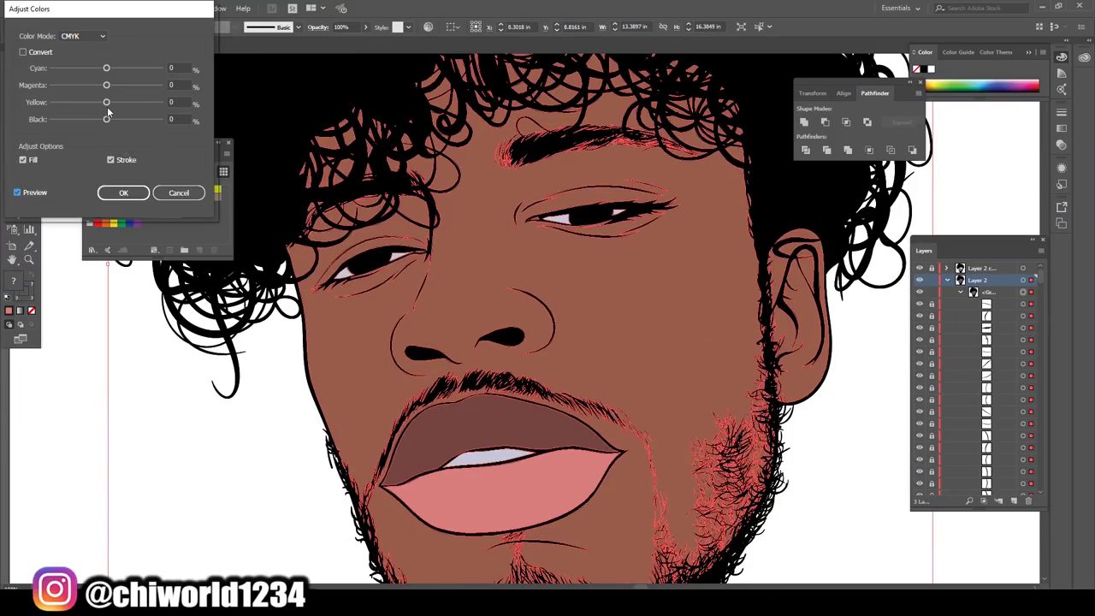
# Step: Darken the face colours slightly by adjusting black and cyan in Adjust Colors
pyautogui.moveTo(106, 119); pyautogui.dragTo(107, 119)
pyautogui.moveTo(106, 68); pyautogui.dragTo(102, 68)
pyautogui.click(106, 85)
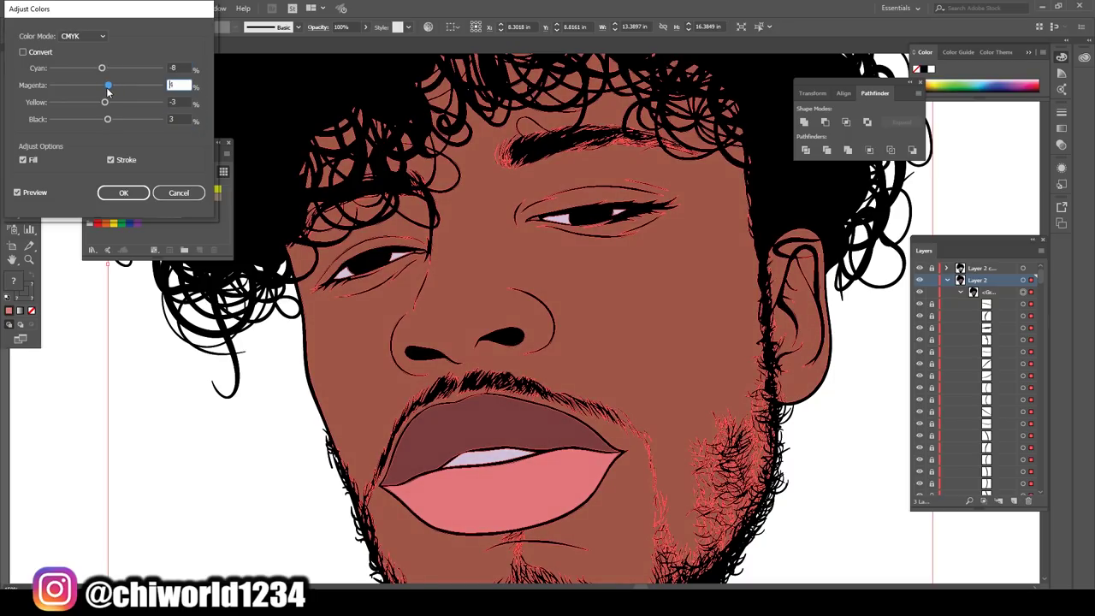
pyautogui.click(123, 192)
pyautogui.hotkey('ctrl', '0')
pyautogui.scroll(5, 439, 317)
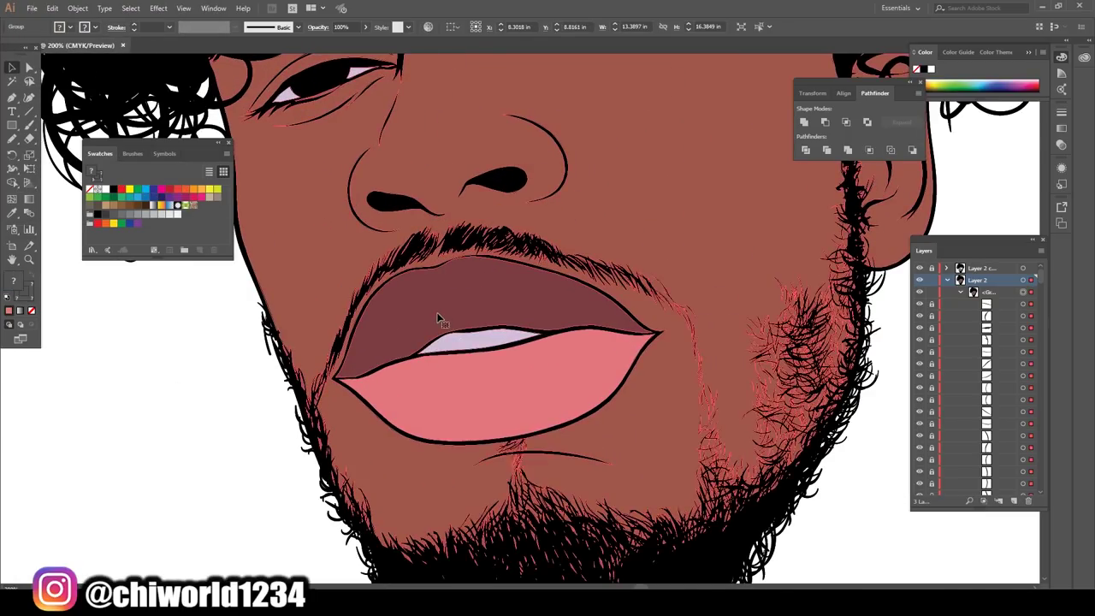
# Step: Darken and shift the lip colours with Adjust Colors
pyautogui.doubleClick(471, 403)
pyautogui.click(77, 7)
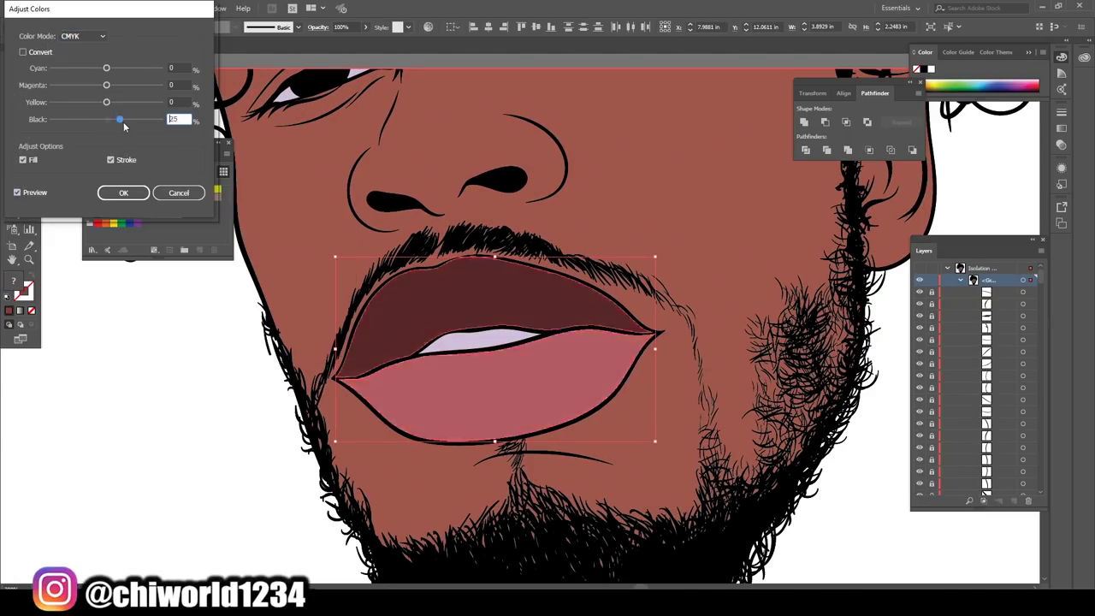
pyautogui.moveTo(107, 102); pyautogui.dragTo(106, 86)
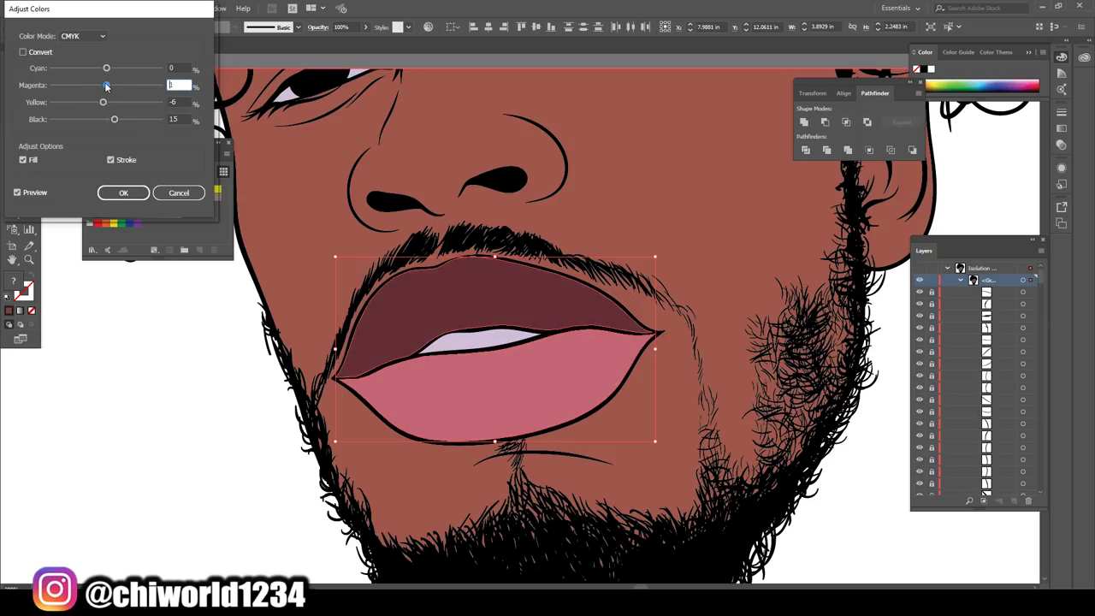
pyautogui.click(123, 193)
pyautogui.scroll(3, 547, 325)
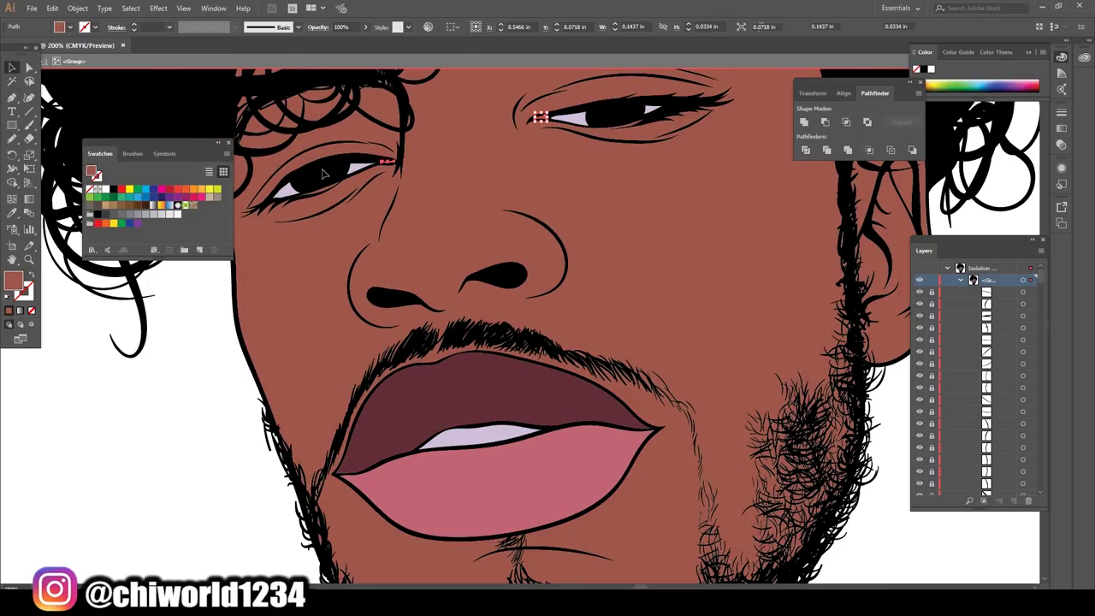
pyautogui.hotkey('ctrl', '0')
# Step: Duplicate Layer 2 as Layer 2 copy 2 and delete the face skin fill from it
pyautogui.press('Escape')
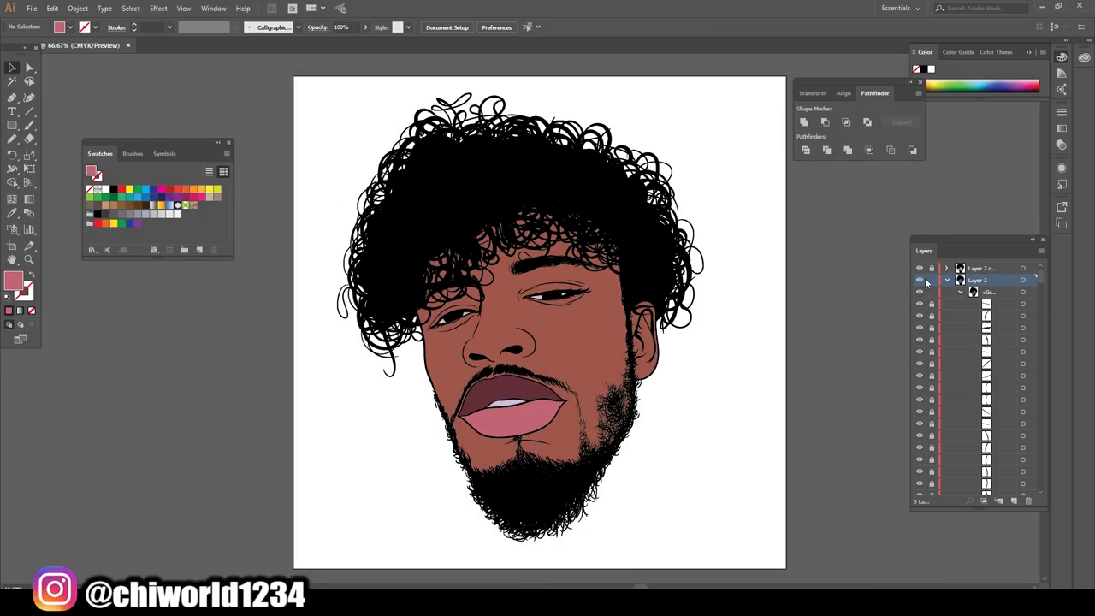
pyautogui.moveTo(1018, 492); pyautogui.dragTo(1014, 501)
pyautogui.click(28, 68)
pyautogui.click(548, 376)
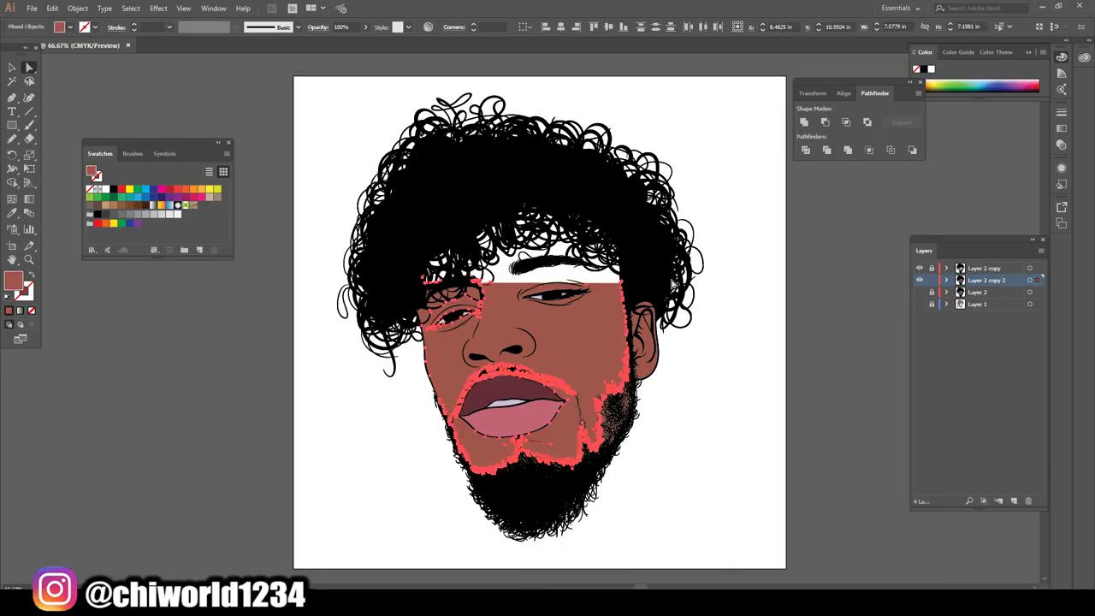
pyautogui.press('Delete')
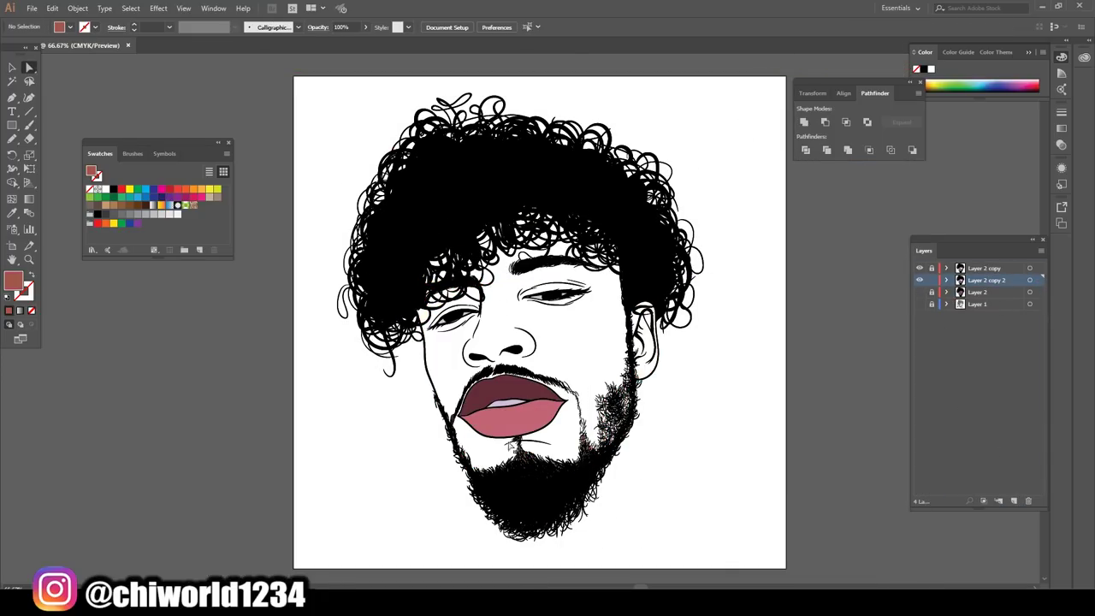
pyautogui.scroll(2, 518, 505)
pyautogui.scroll(1, 517, 504)
pyautogui.scroll(3, 346, 121)
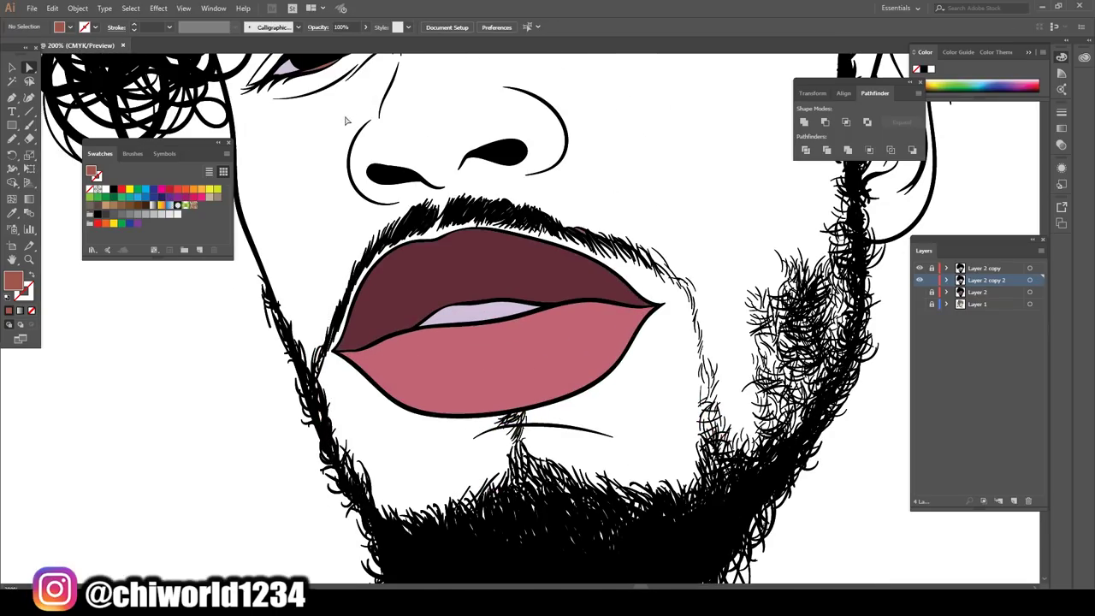
pyautogui.scroll(3, 658, 254)
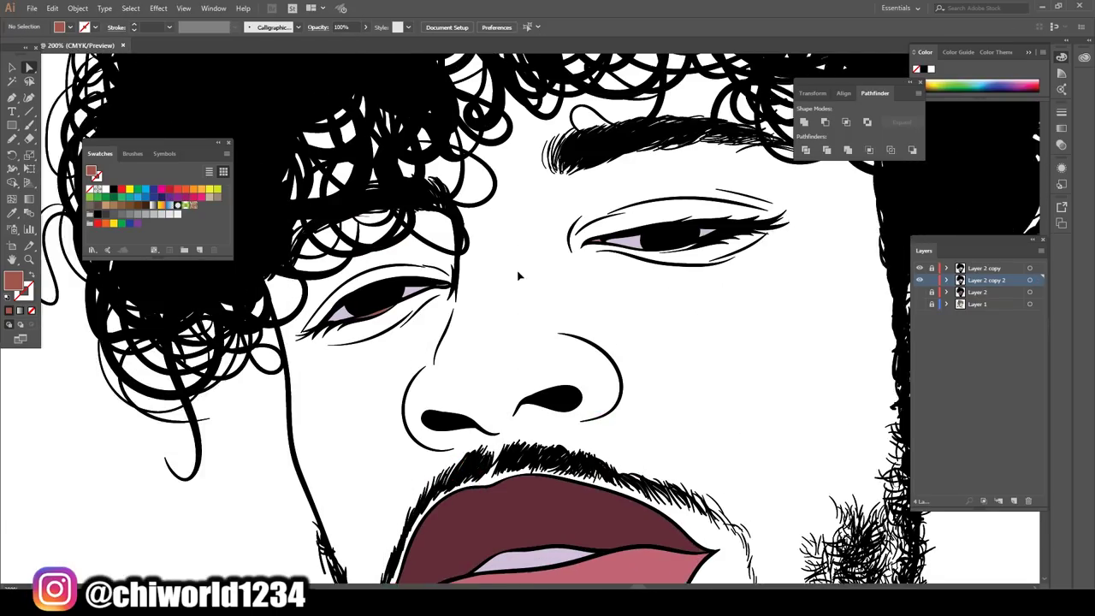
pyautogui.scroll(1, 659, 254)
pyautogui.scroll(-3, 658, 254)
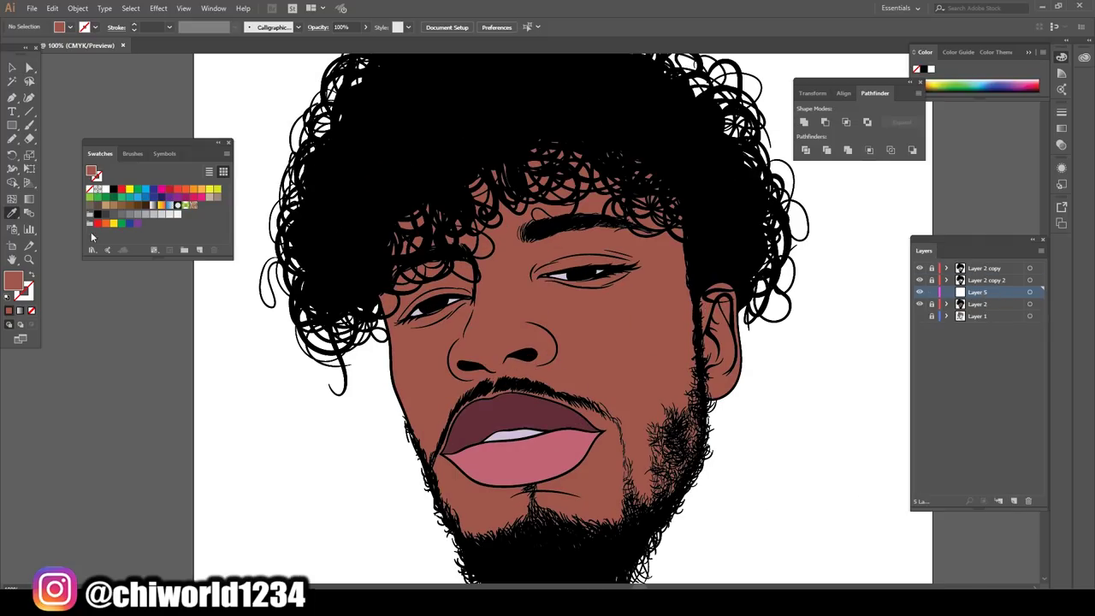
# Step: Set the fill colour to dark brown #351D1B
pyautogui.doubleClick(13, 281)
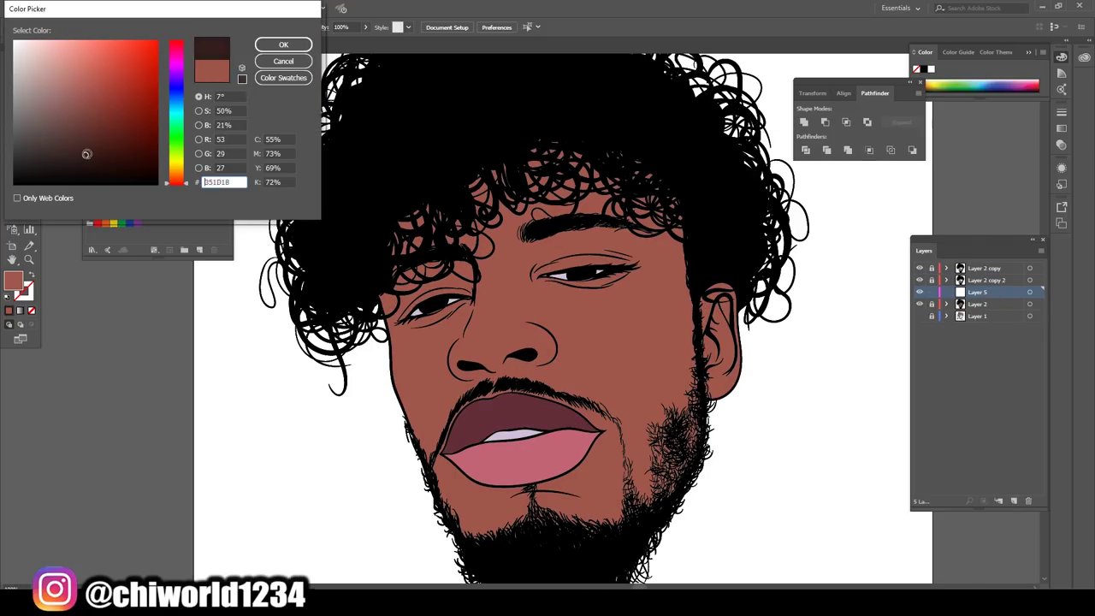
pyautogui.press('Return')
pyautogui.scroll(3, 387, 289)
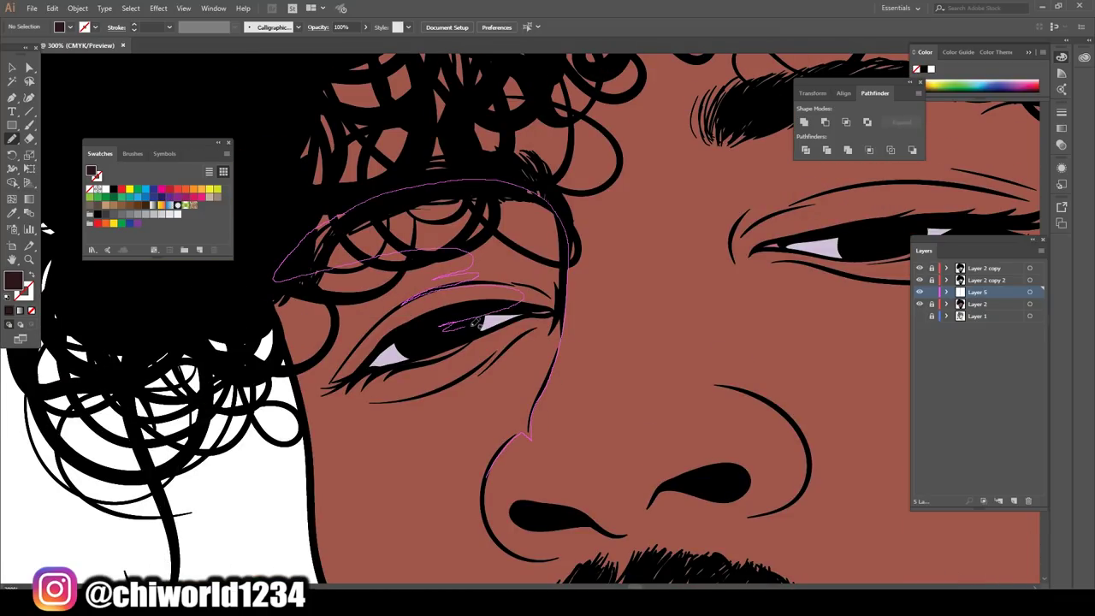
# Step: Draw closed shadow shapes over the left eye socket, lower eyelid, forehead and cheek
pyautogui.moveTo(484, 513); pyautogui.dragTo(523, 438)
pyautogui.hotkey('ctrl', '0')
pyautogui.scroll(5, 565, 325)
pyautogui.moveTo(637, 291); pyautogui.dragTo(555, 348)
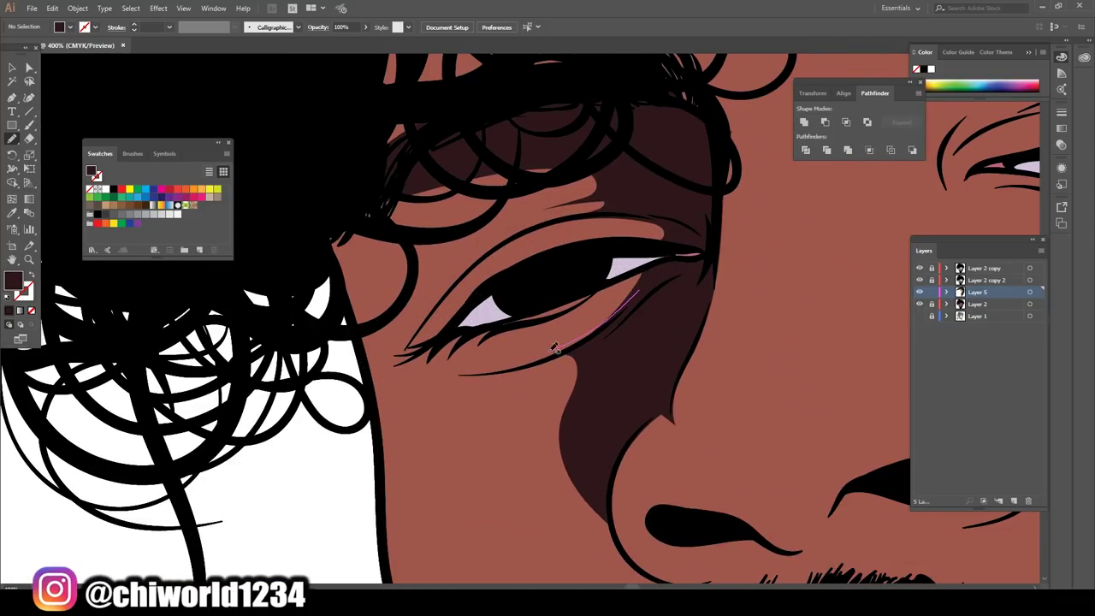
pyautogui.moveTo(565, 159)
pyautogui.mouseDown()
pyautogui.moveTo(619, 374)
pyautogui.moveTo(434, 239)
pyautogui.mouseUp()
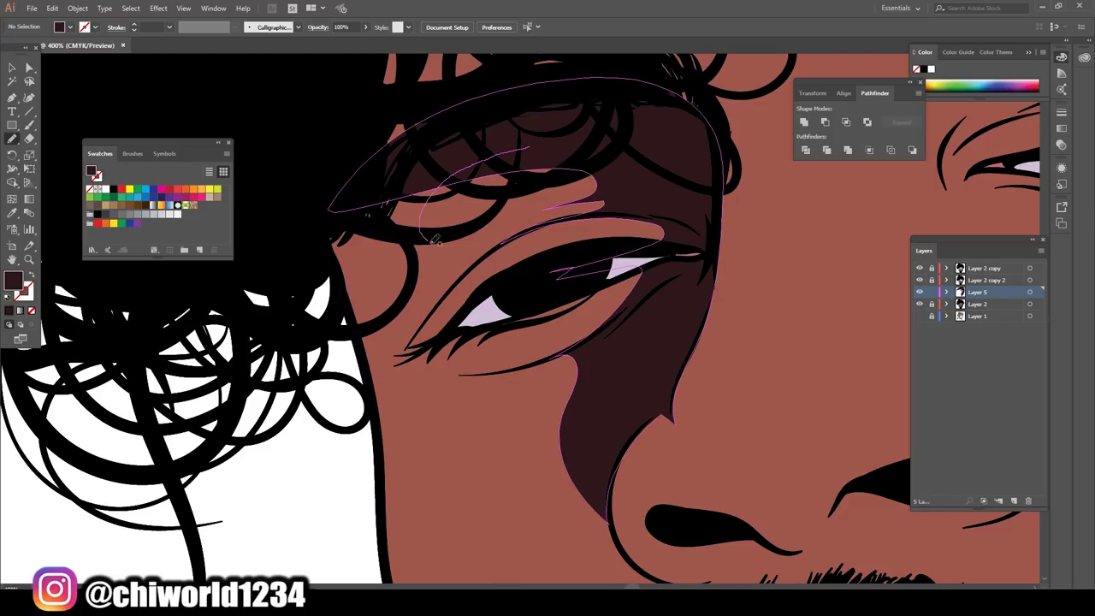
pyautogui.moveTo(368, 359); pyautogui.dragTo(370, 358)
pyautogui.scroll(-5, 814, 415)
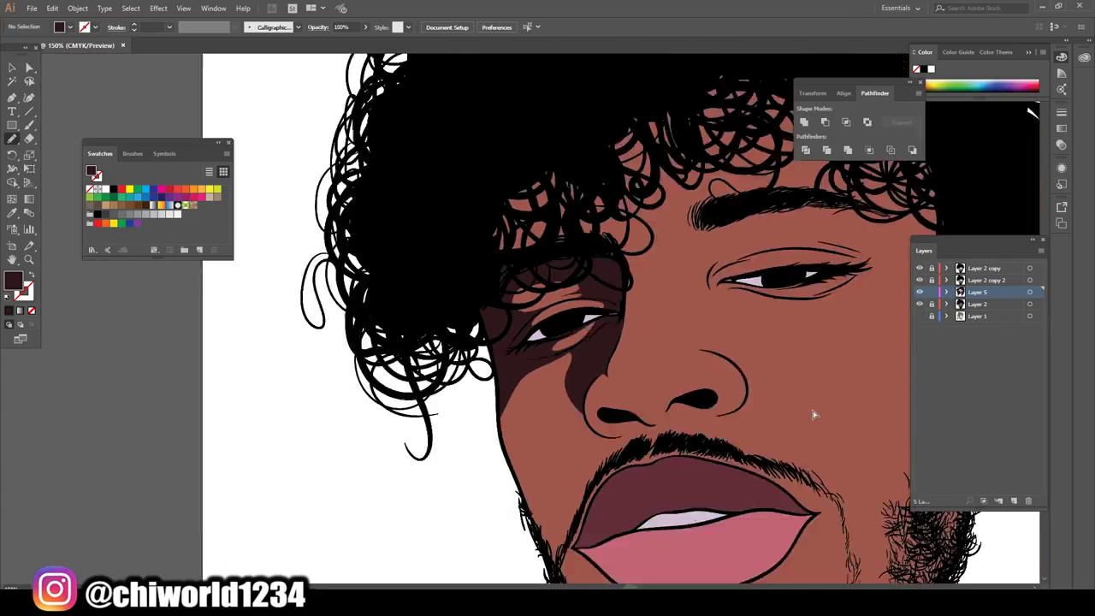
pyautogui.scroll(4, 599, 385)
# Step: Add dark brown shadows beside the nose, down the left cheek, and around the lip corner and chin
pyautogui.moveTo(516, 214); pyautogui.dragTo(530, 301)
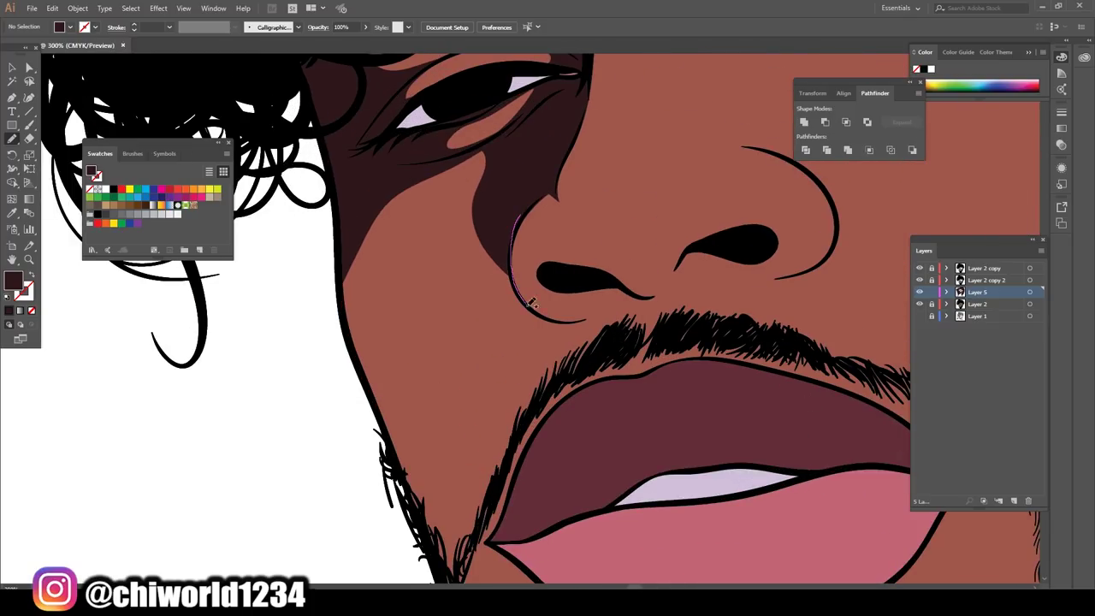
pyautogui.moveTo(495, 535); pyautogui.dragTo(497, 537)
pyautogui.scroll(-4, 496, 537)
pyautogui.scroll(4, 530, 319)
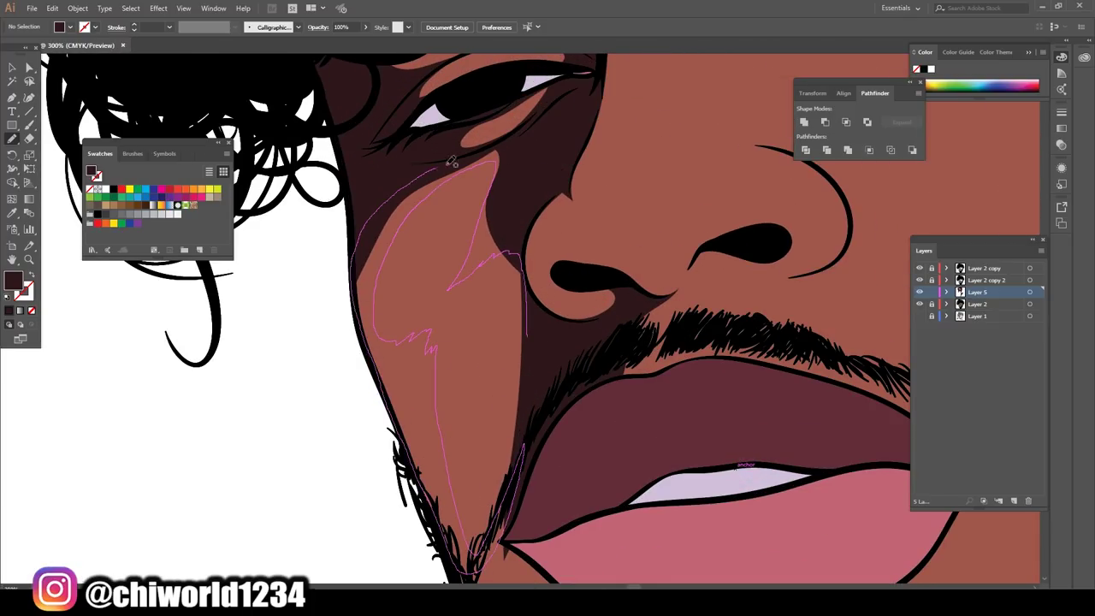
pyautogui.moveTo(452, 163); pyautogui.dragTo(453, 163)
pyautogui.scroll(-5, 452, 163)
pyautogui.scroll(4, 577, 536)
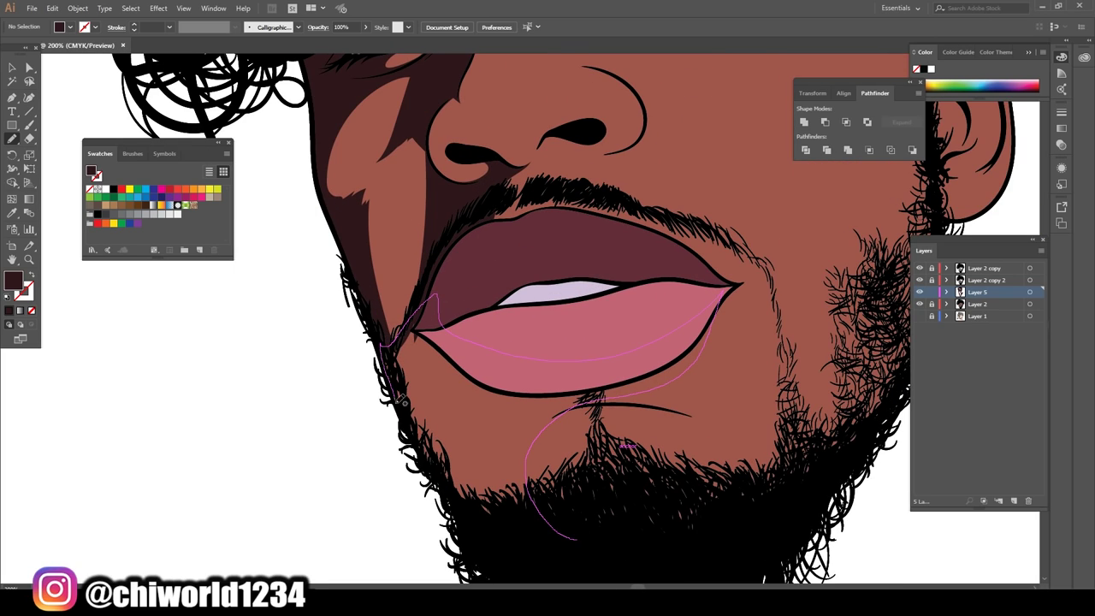
pyautogui.moveTo(403, 400); pyautogui.dragTo(403, 401)
pyautogui.scroll(-5, 697, 550)
pyautogui.scroll(5, 672, 525)
pyautogui.scroll(1, 673, 526)
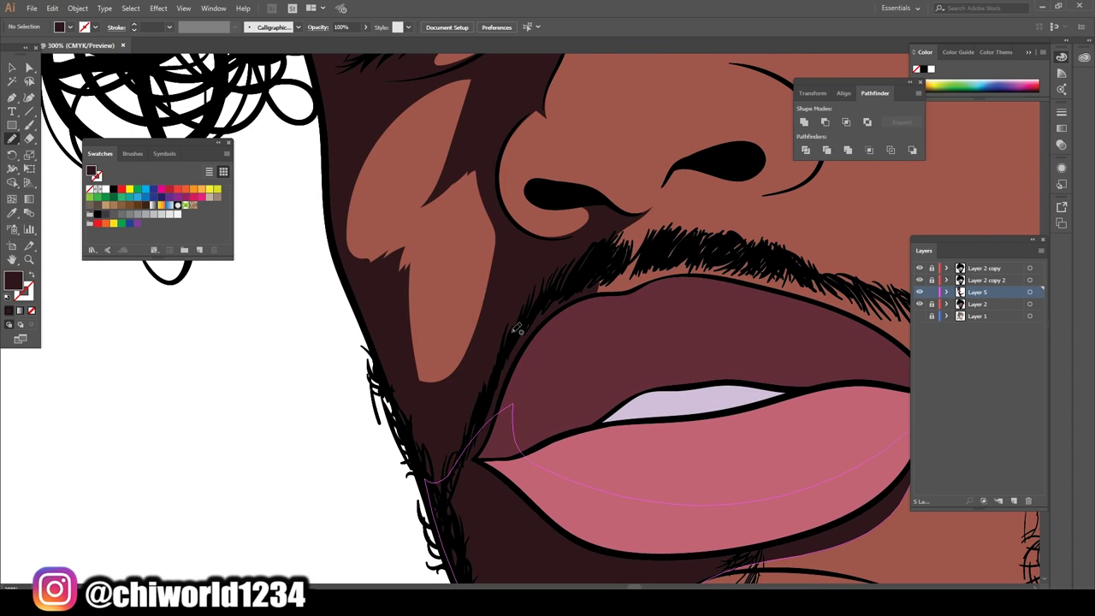
pyautogui.scroll(-4, 518, 329)
pyautogui.scroll(2, 602, 360)
# Step: Draw shadow shapes along the hairline and above the right eye
pyautogui.moveTo(697, 107); pyautogui.dragTo(698, 107)
pyautogui.scroll(2, 892, 329)
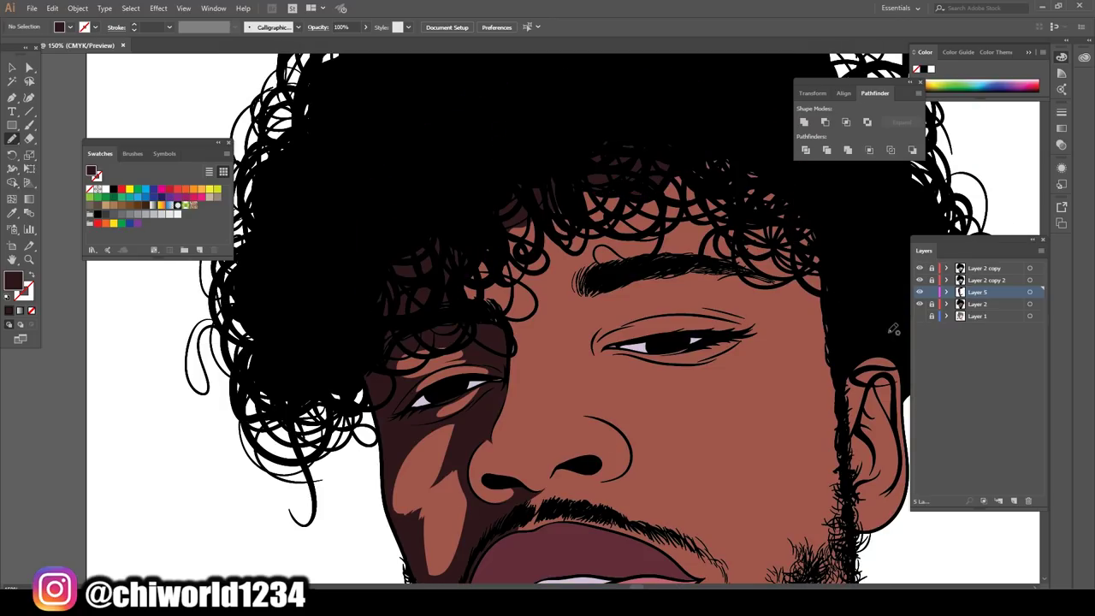
pyautogui.scroll(1, 653, 325)
pyautogui.scroll(2, 654, 325)
pyautogui.moveTo(657, 374); pyautogui.dragTo(612, 338)
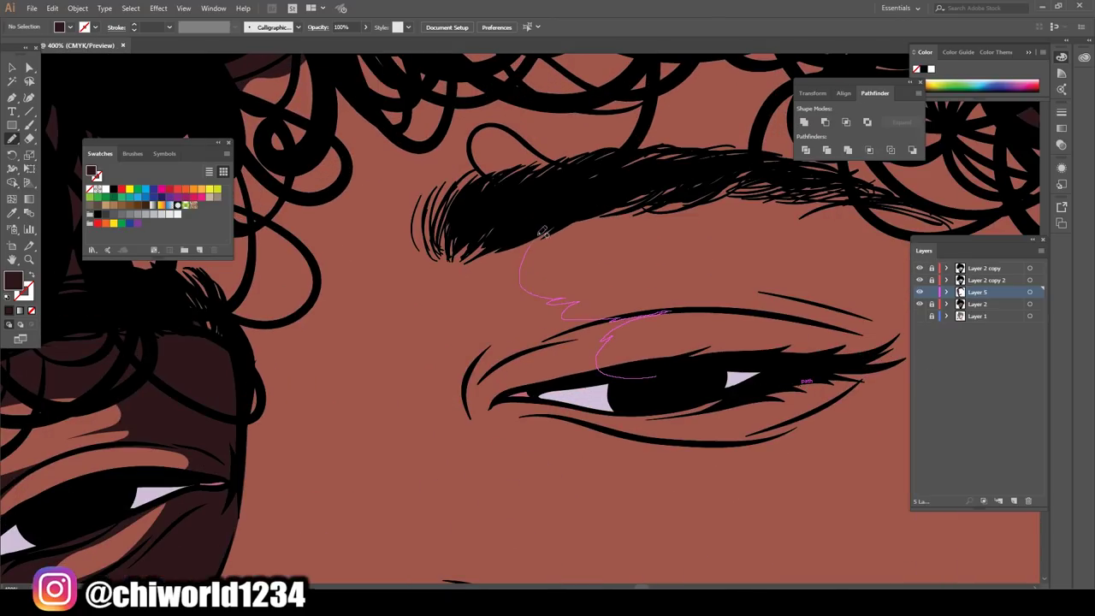
pyautogui.moveTo(469, 376); pyautogui.dragTo(501, 362)
pyautogui.scroll(-3, 501, 362)
pyautogui.scroll(-3, 698, 355)
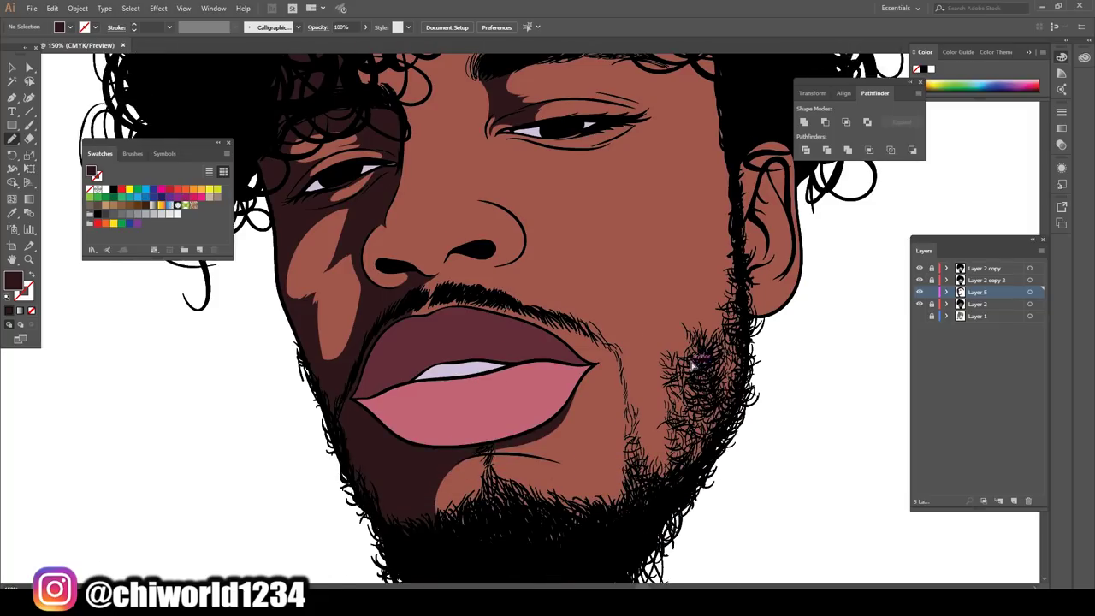
pyautogui.scroll(4, 697, 355)
# Step: Shade inside the ear and along the right eye's lower lid and corner
pyautogui.moveTo(618, 274); pyautogui.dragTo(622, 355)
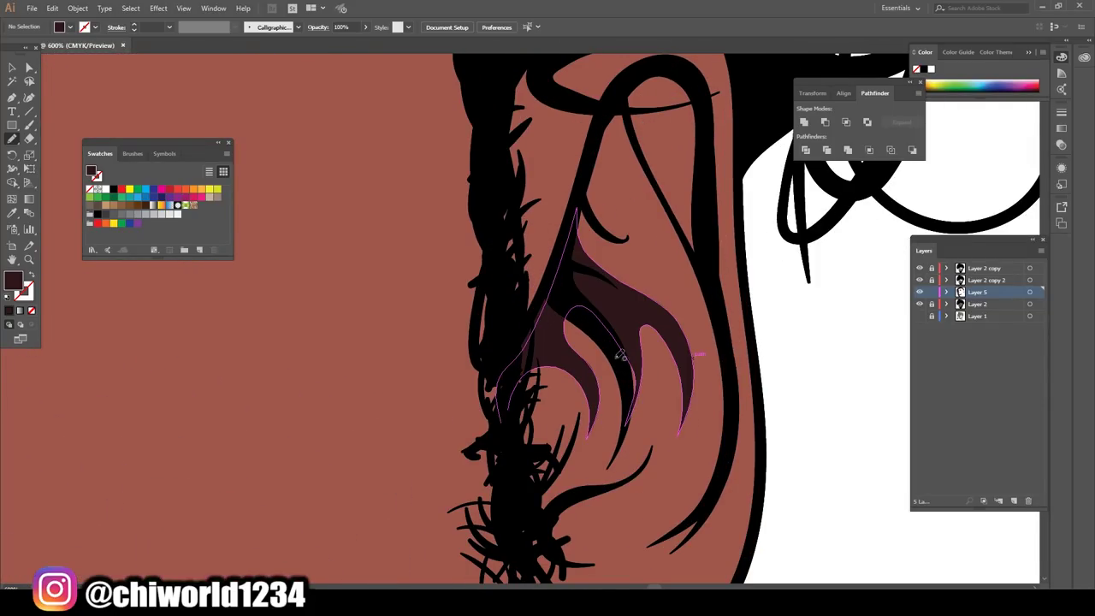
pyautogui.moveTo(580, 195); pyautogui.dragTo(620, 235)
pyautogui.moveTo(699, 195); pyautogui.dragTo(621, 104)
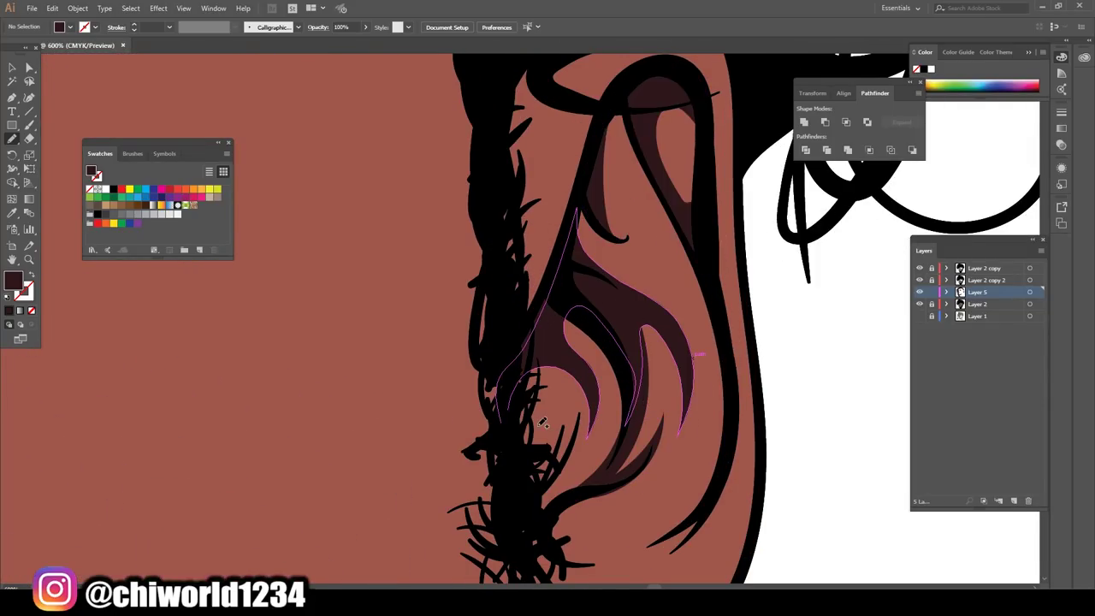
pyautogui.hscroll(2, 633, 430)
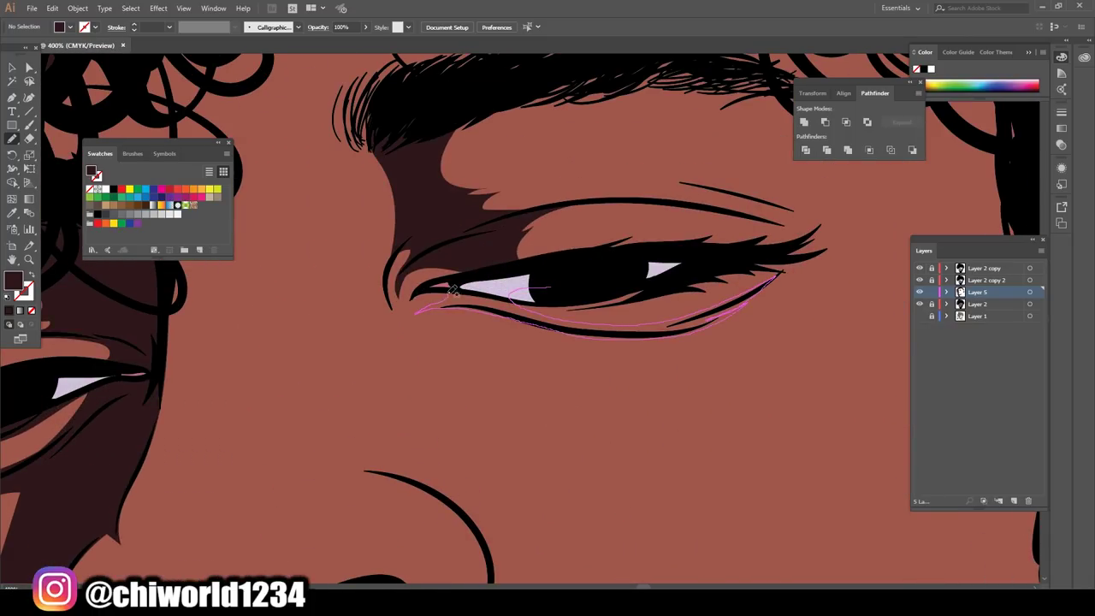
pyautogui.moveTo(452, 291); pyautogui.dragTo(446, 295)
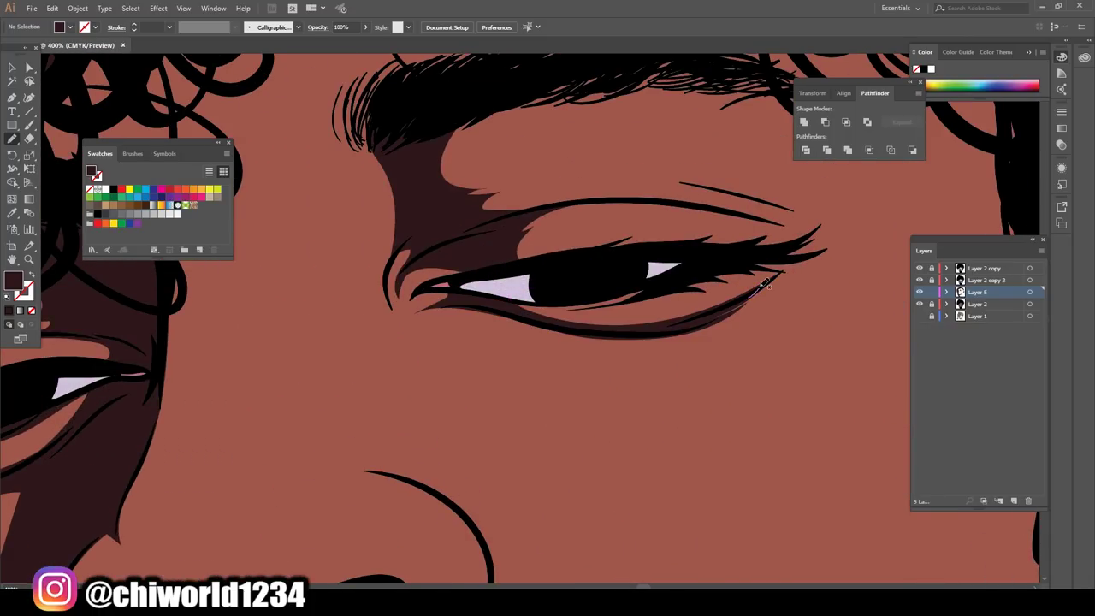
pyautogui.moveTo(718, 259); pyautogui.dragTo(712, 263)
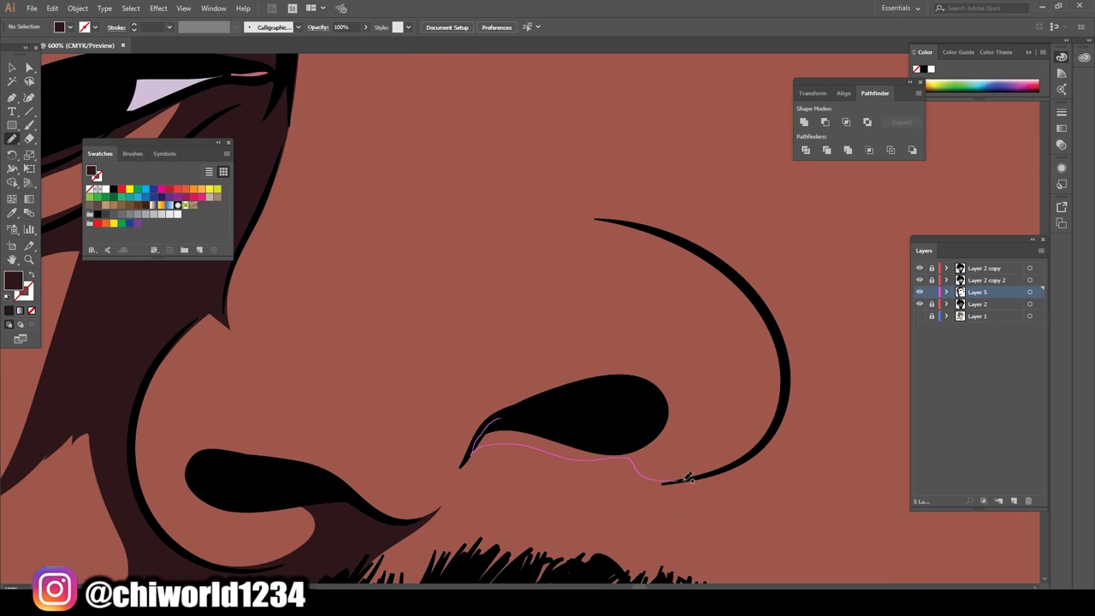
# Step: Draw dark shadow shapes under the nostril and along the brow
pyautogui.moveTo(690, 478); pyautogui.dragTo(707, 464)
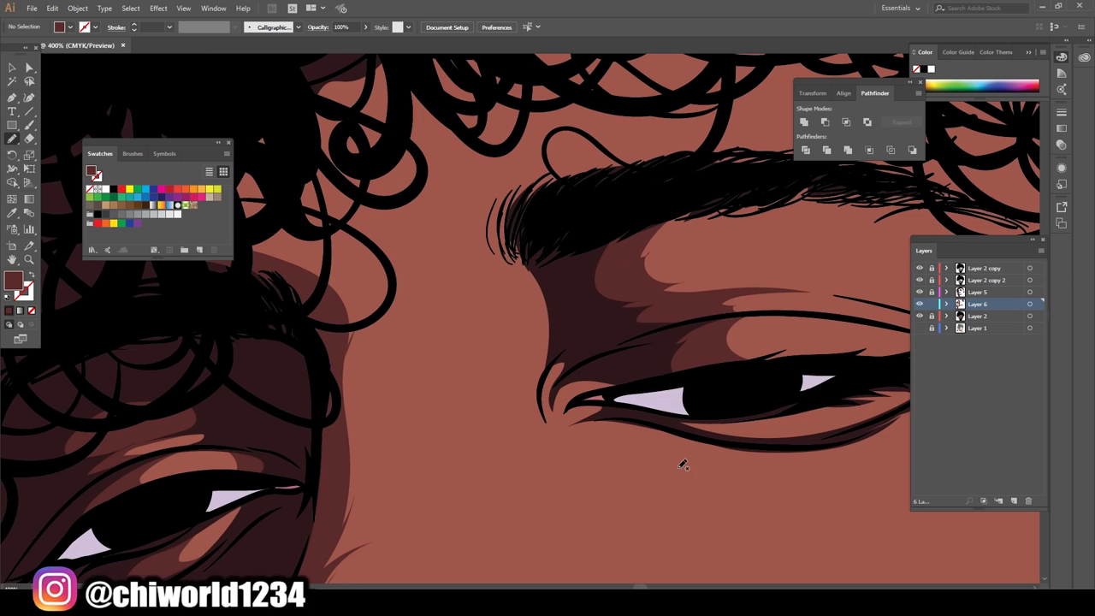
pyautogui.moveTo(431, 227); pyautogui.dragTo(482, 242)
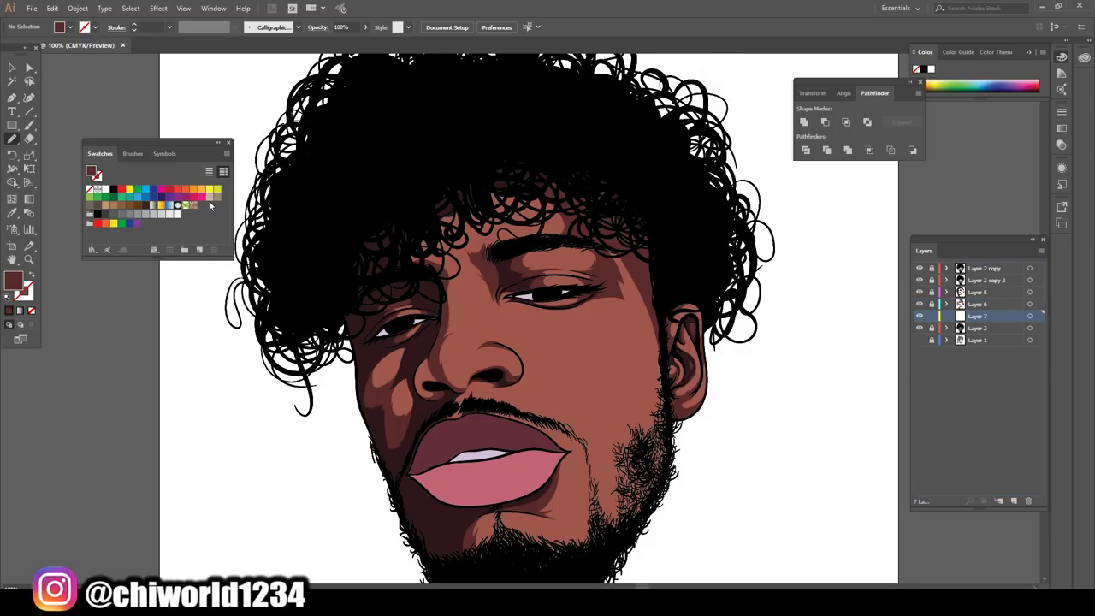
# Step: Set the fill to #723D38, merge the cheek shading shapes and warm them with Adjust Colors
pyautogui.click(468, 354)
pyautogui.doubleClick(13, 280)
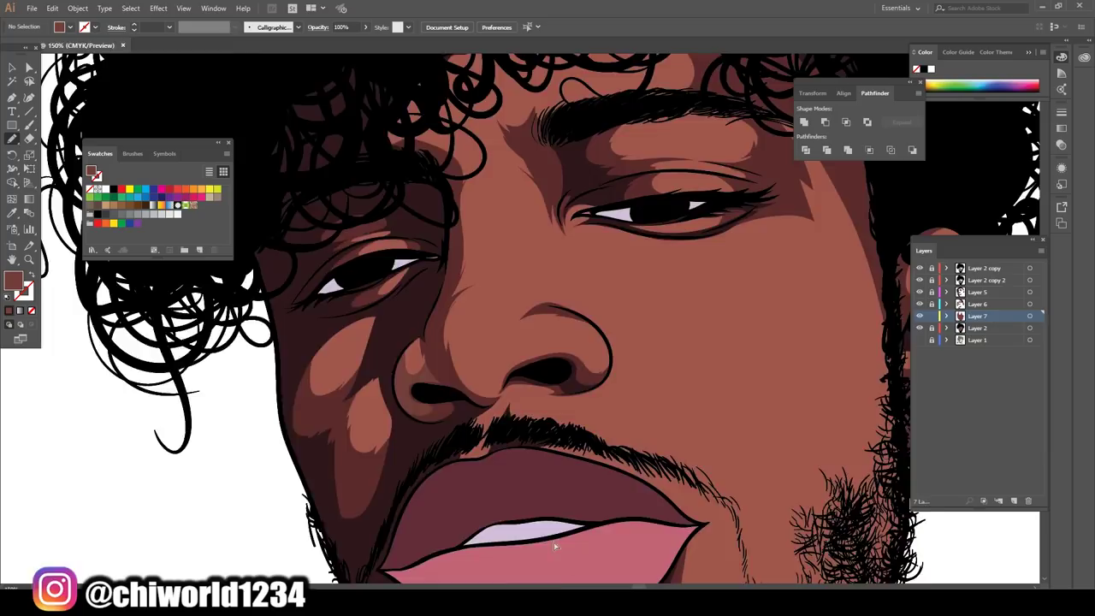
pyautogui.press('v')
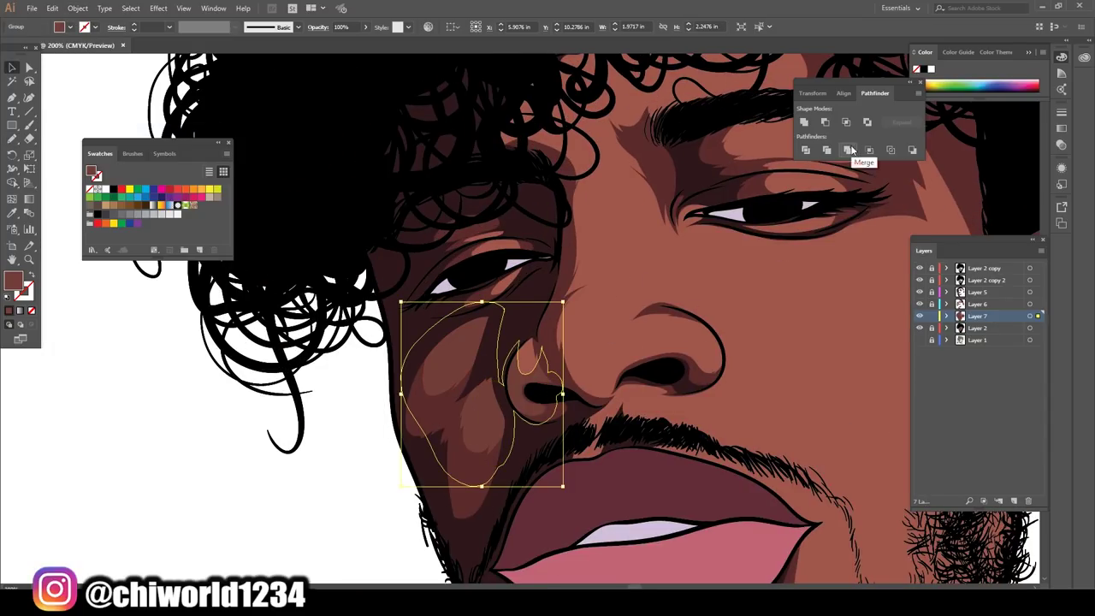
pyautogui.click(105, 210)
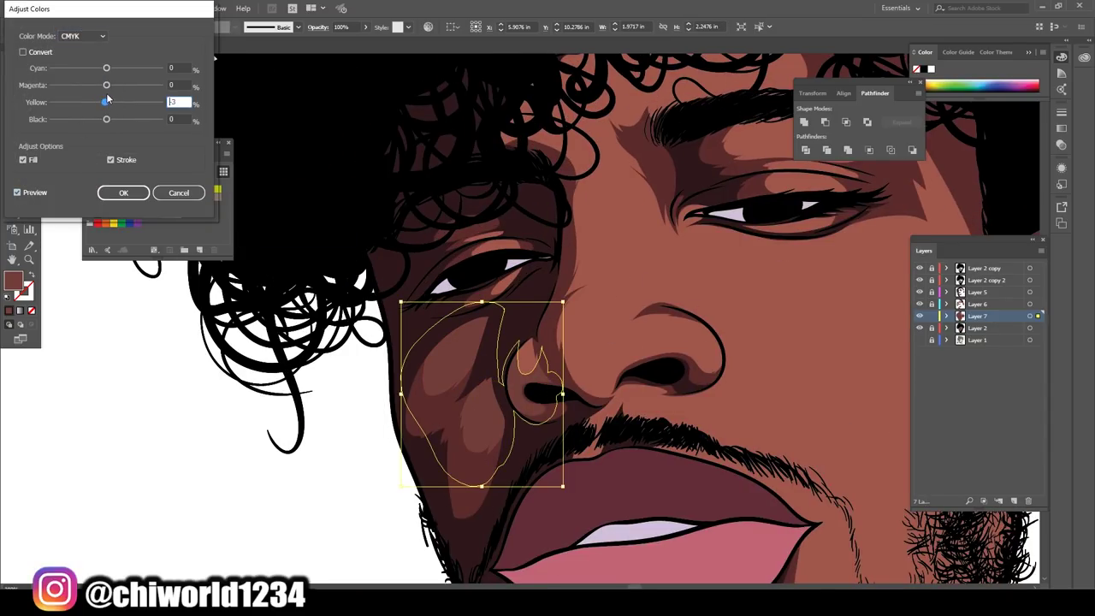
pyautogui.click(123, 193)
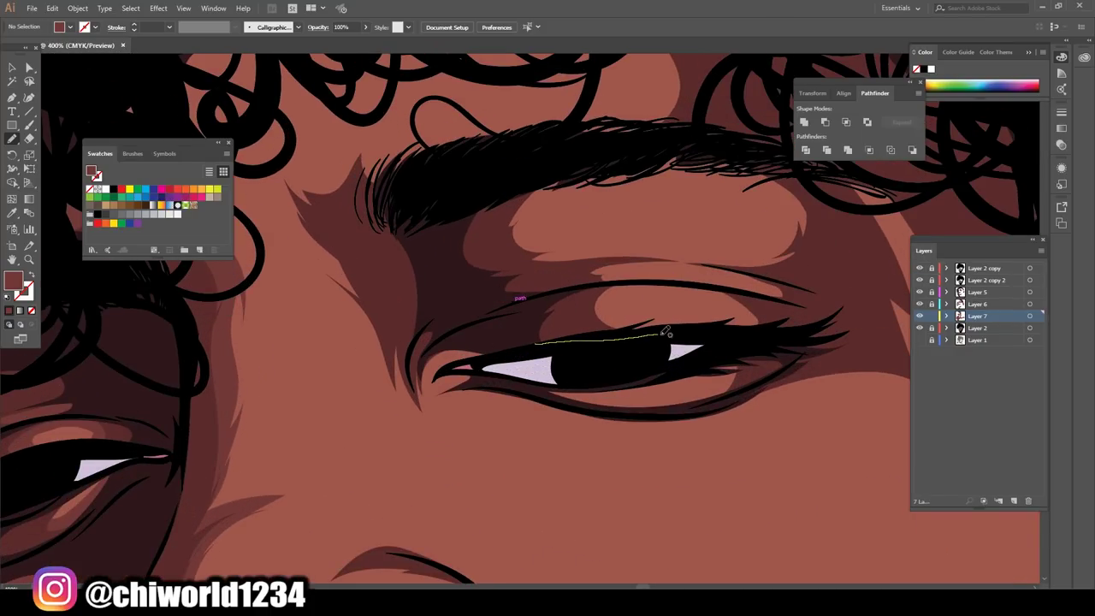
# Step: Draw lighter shading shapes from the brow to the right eye and along the inner ear rim
pyautogui.moveTo(672, 243); pyautogui.dragTo(724, 290)
pyautogui.scroll(-3, 550, 340)
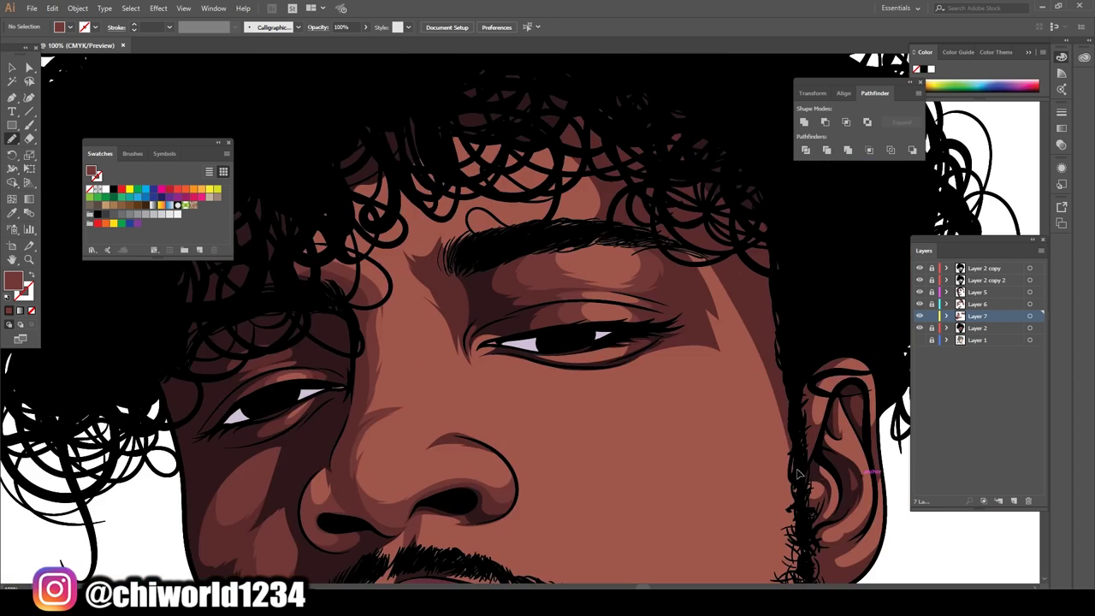
pyautogui.scroll(2, 550, 341)
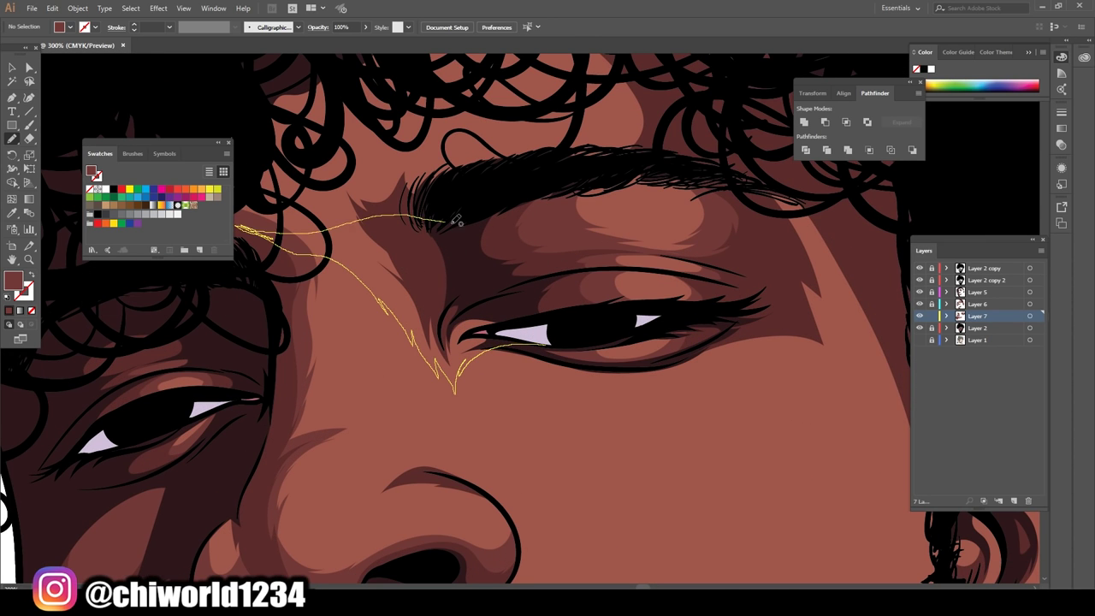
pyautogui.scroll(-2, 456, 221)
pyautogui.scroll(2, 456, 221)
pyautogui.scroll(-3, 643, 444)
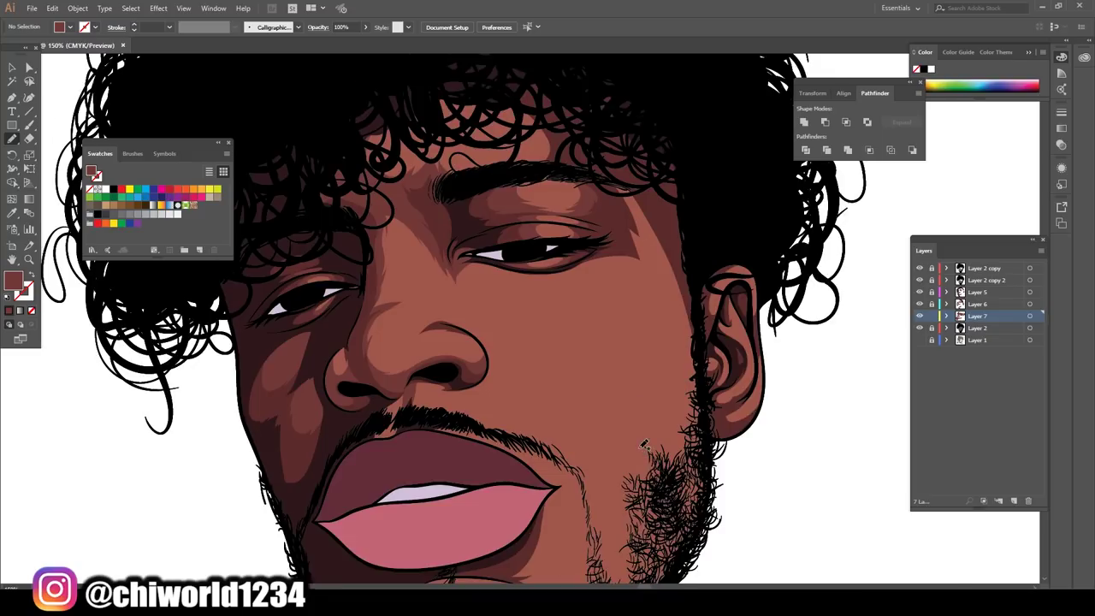
pyautogui.scroll(2, 427, 458)
pyautogui.scroll(-2, 542, 484)
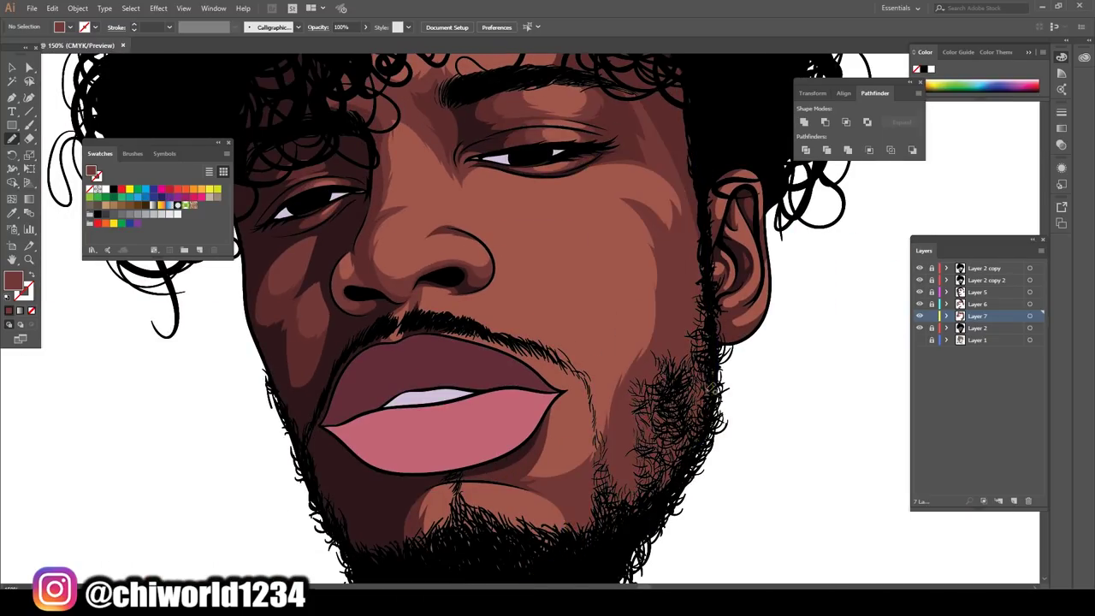
pyautogui.scroll(2, 797, 392)
pyautogui.scroll(1, 796, 392)
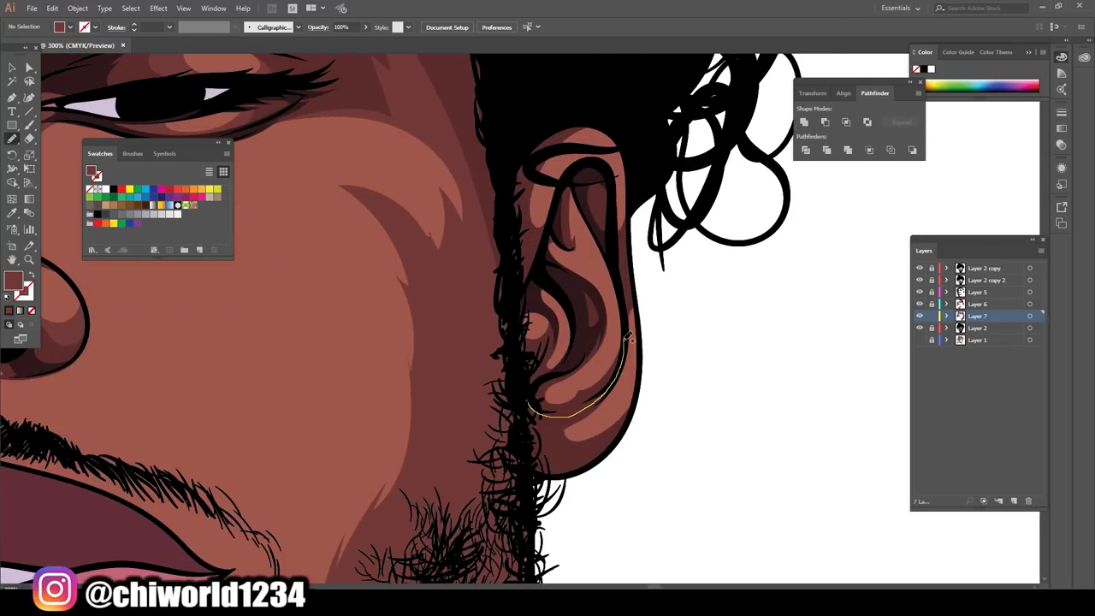
pyautogui.moveTo(549, 410); pyautogui.dragTo(571, 394)
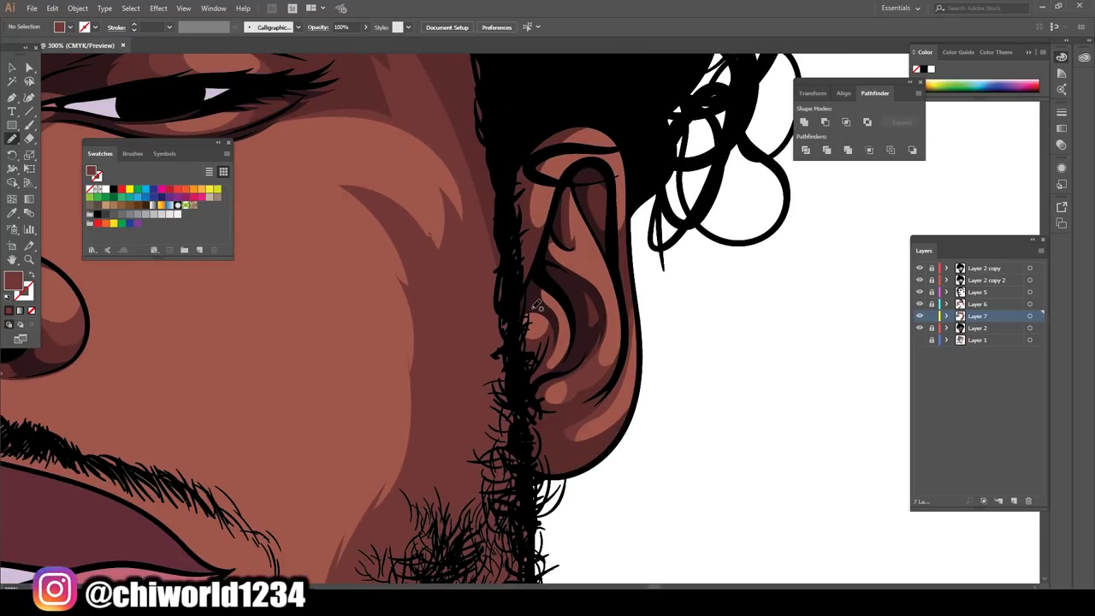
pyautogui.moveTo(590, 186); pyautogui.dragTo(592, 181)
pyautogui.scroll(-2, 876, 400)
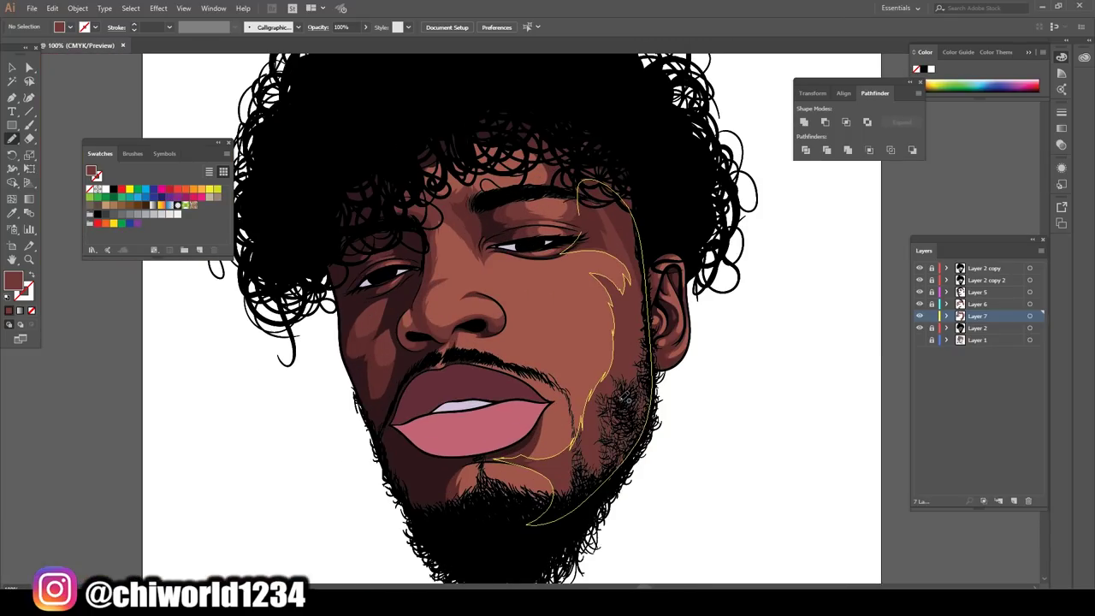
pyautogui.hotkey('ctrl', '-')
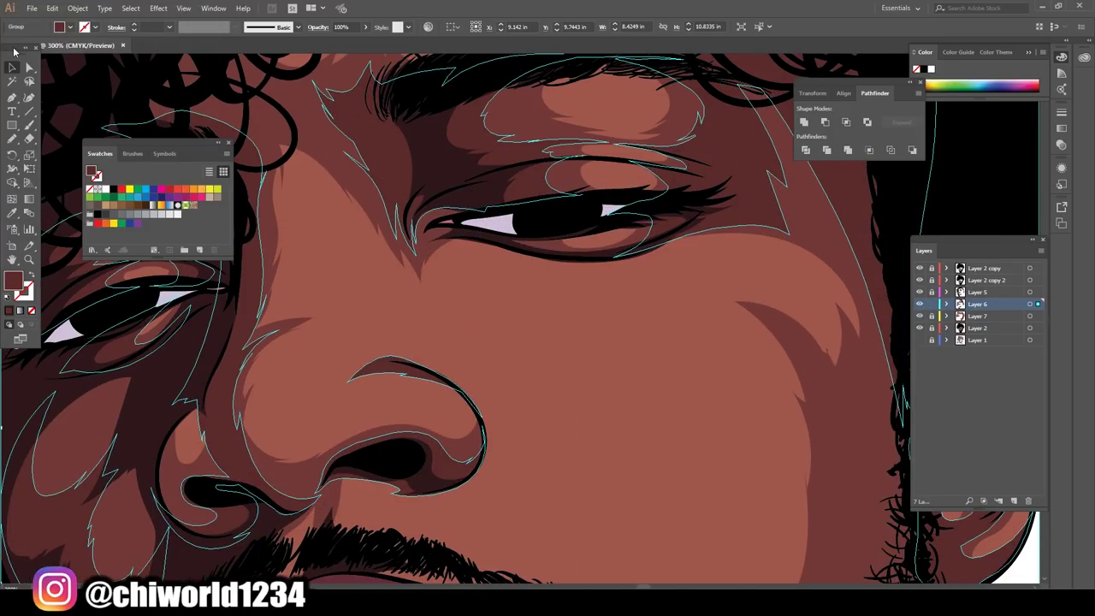
# Step: Darken the Layer 6 shading with 3% Black in Adjust Colors
pyautogui.click(52, 8)
pyautogui.click(295, 238)
pyautogui.moveTo(106, 120); pyautogui.dragTo(110, 120)
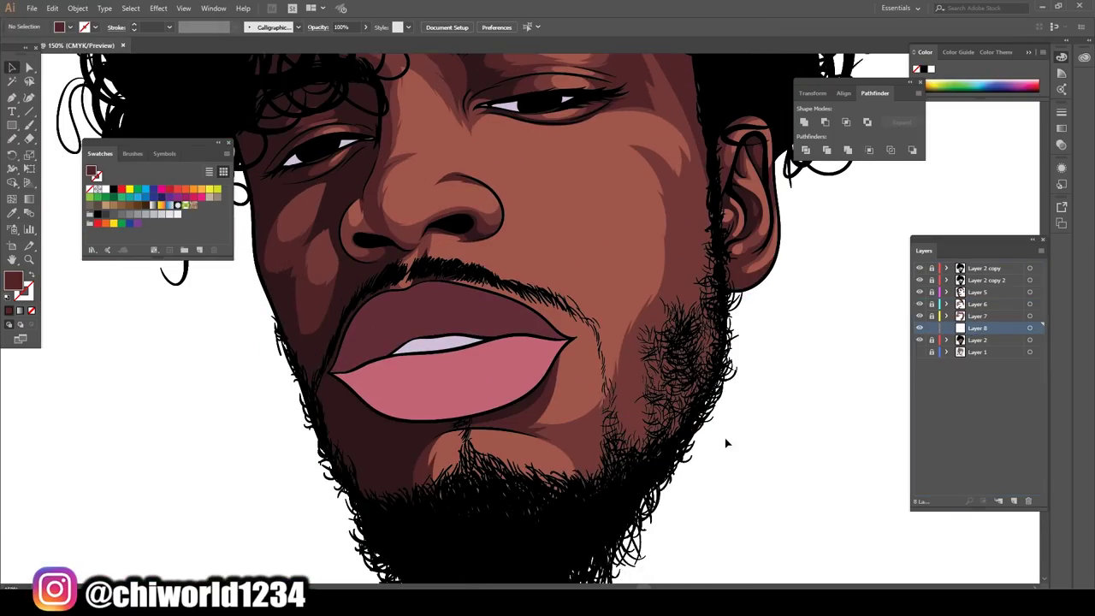
pyautogui.scroll(1, 527, 423)
# Step: Choose a reddish-brown fill for the new right-cheek shading shape
pyautogui.doubleClick(13, 281)
pyautogui.click(89, 109)
pyautogui.press('Return')
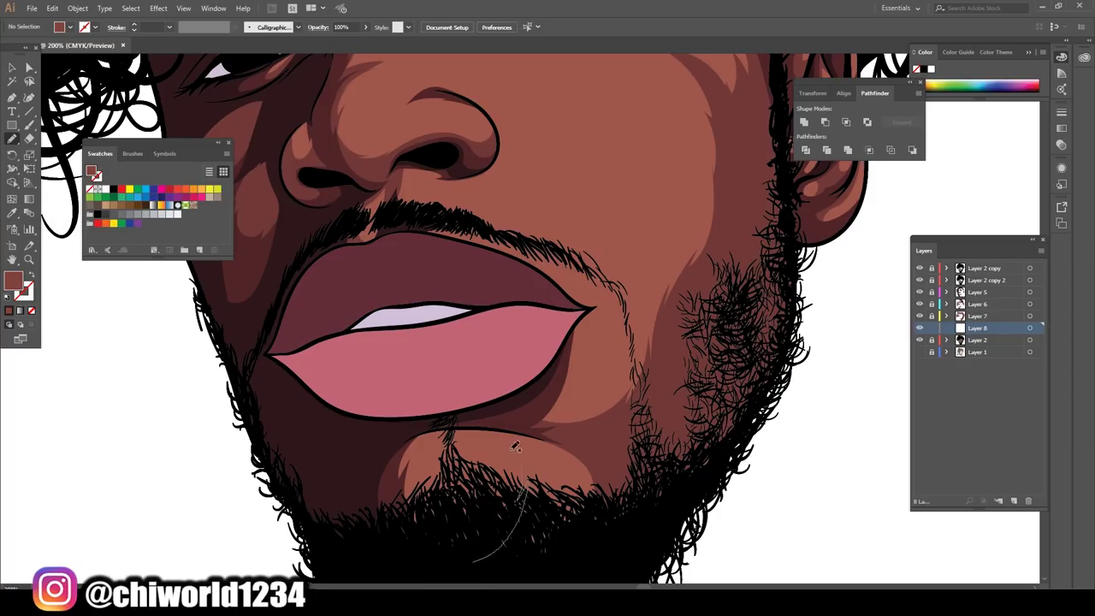
pyautogui.scroll(-1, 494, 425)
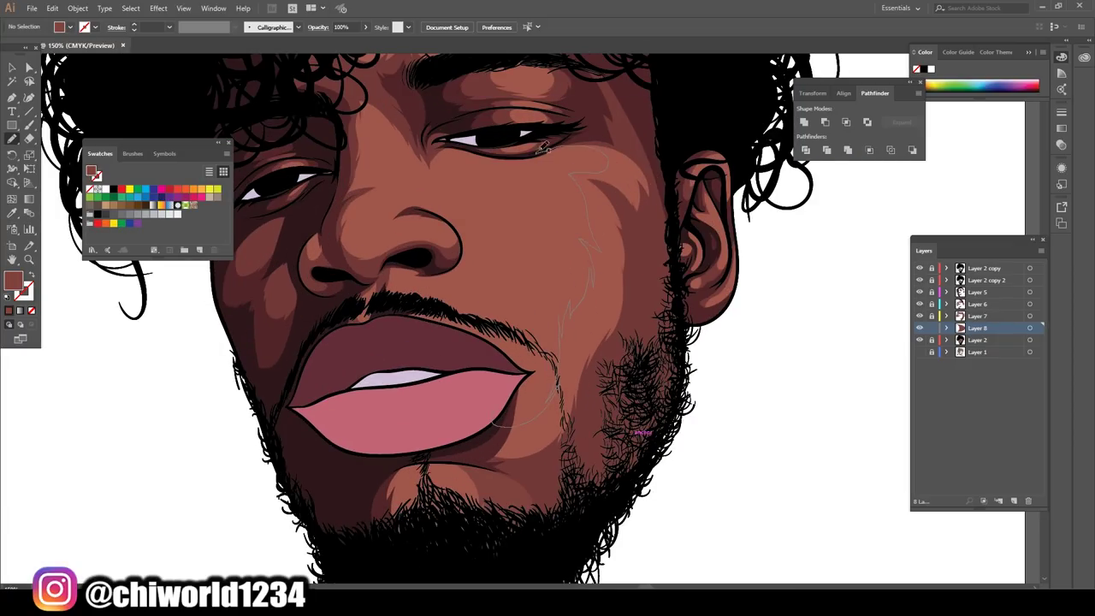
pyautogui.scroll(-2, 540, 147)
pyautogui.scroll(1, 599, 188)
pyautogui.scroll(2, 650, 216)
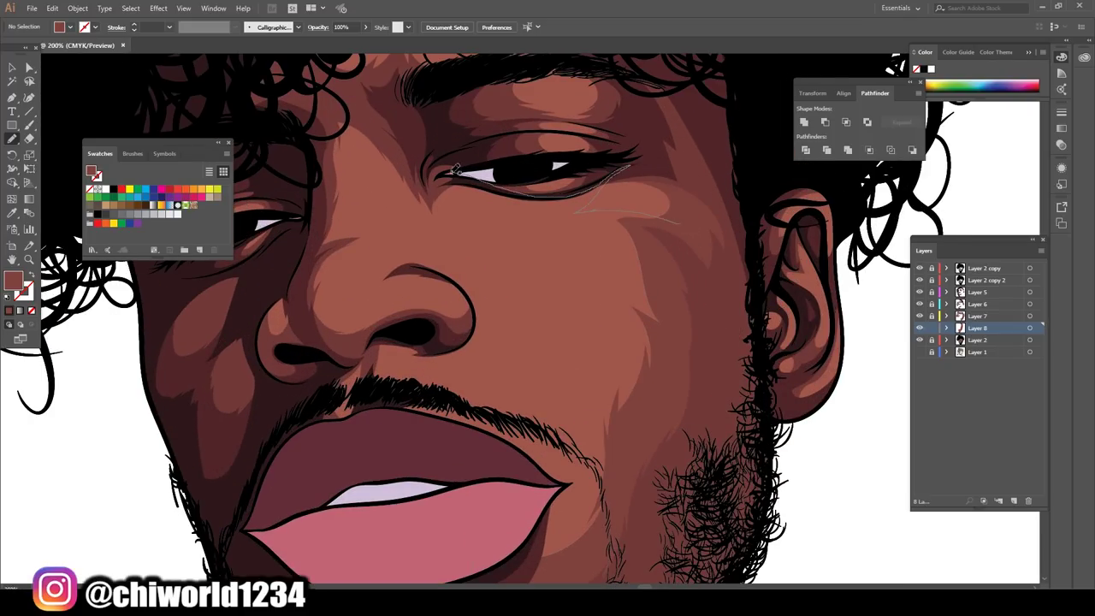
# Step: Select the drawn cheek path and apply a colour adjustment to it
pyautogui.press('v')
pyautogui.scroll(-1, 556, 257)
pyautogui.scroll(-1, 556, 256)
pyautogui.scroll(3, 681, 494)
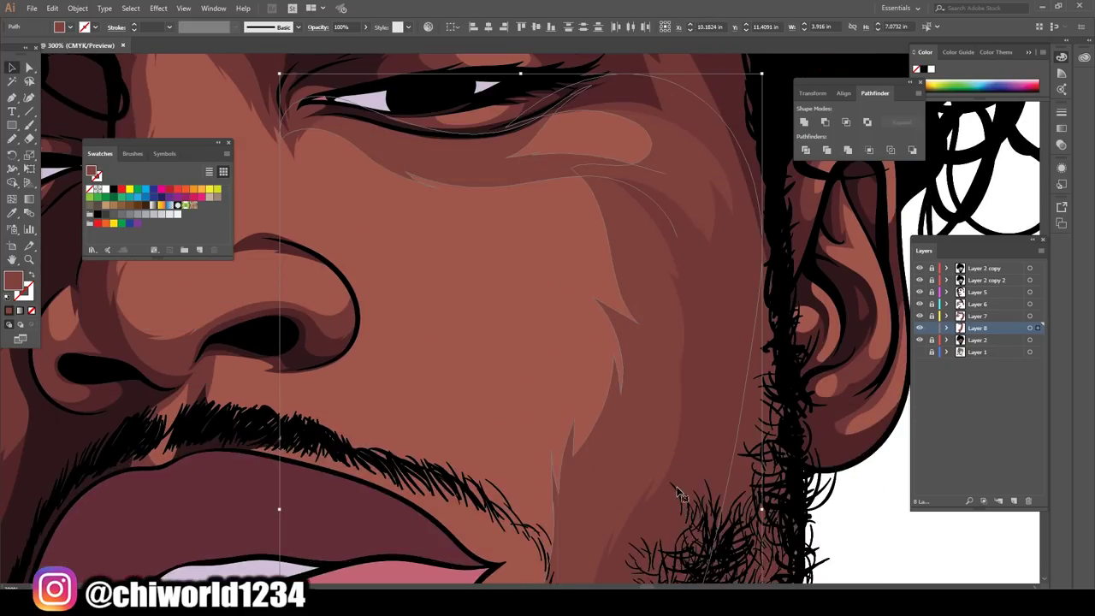
pyautogui.scroll(2, 680, 494)
pyautogui.click(52, 8)
pyautogui.click(77, 7)
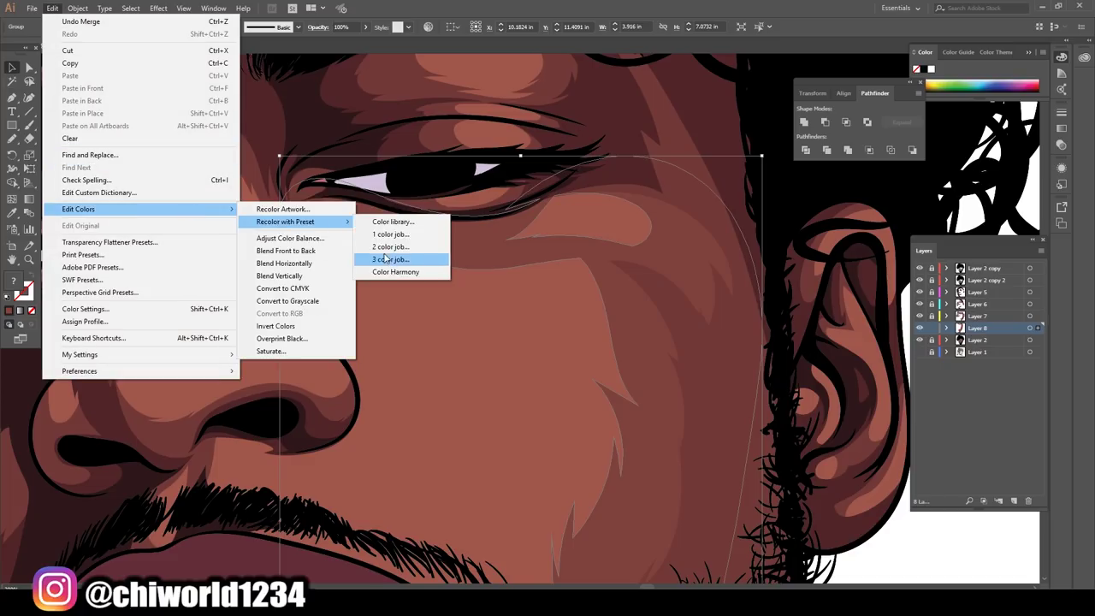
pyautogui.click(290, 238)
pyautogui.press('Return')
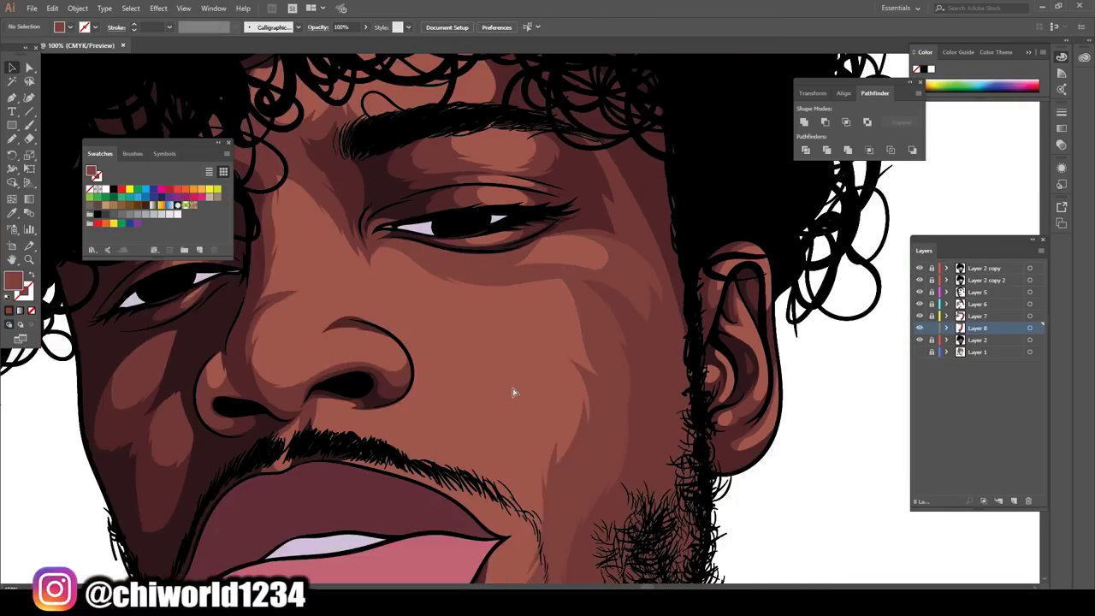
# Step: Draw thin freehand highlight strokes near the mustache, nose side and brow
pyautogui.scroll(5, 513, 391)
pyautogui.scroll(2, 501, 355)
pyautogui.press('b')
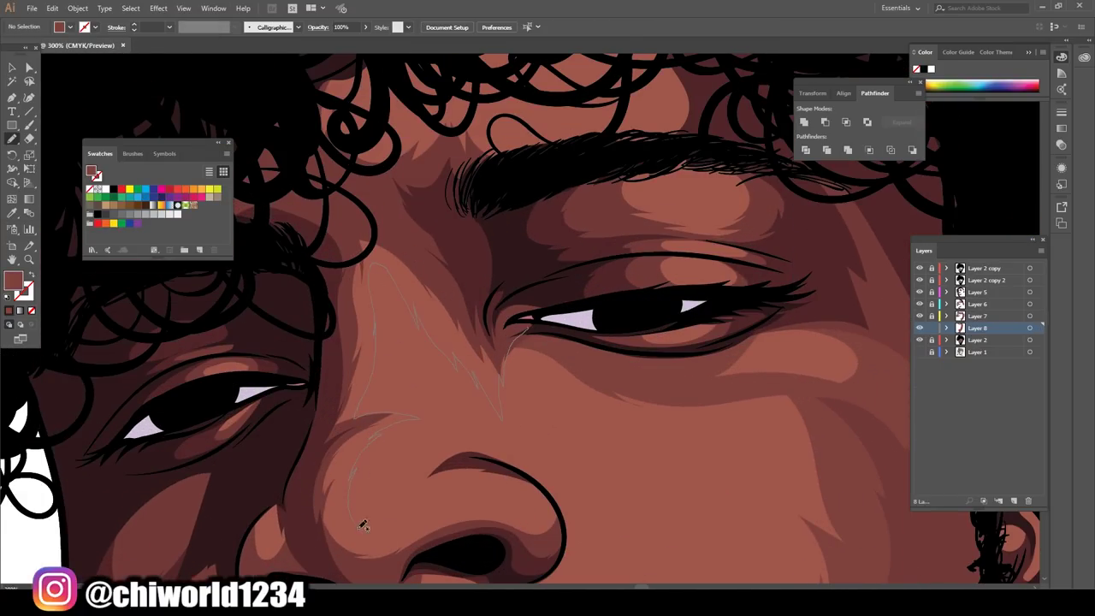
pyautogui.keyDown('alt'); pyautogui.scroll(-2, 363, 525); pyautogui.keyUp('alt')
pyautogui.scroll(-3, 467, 351)
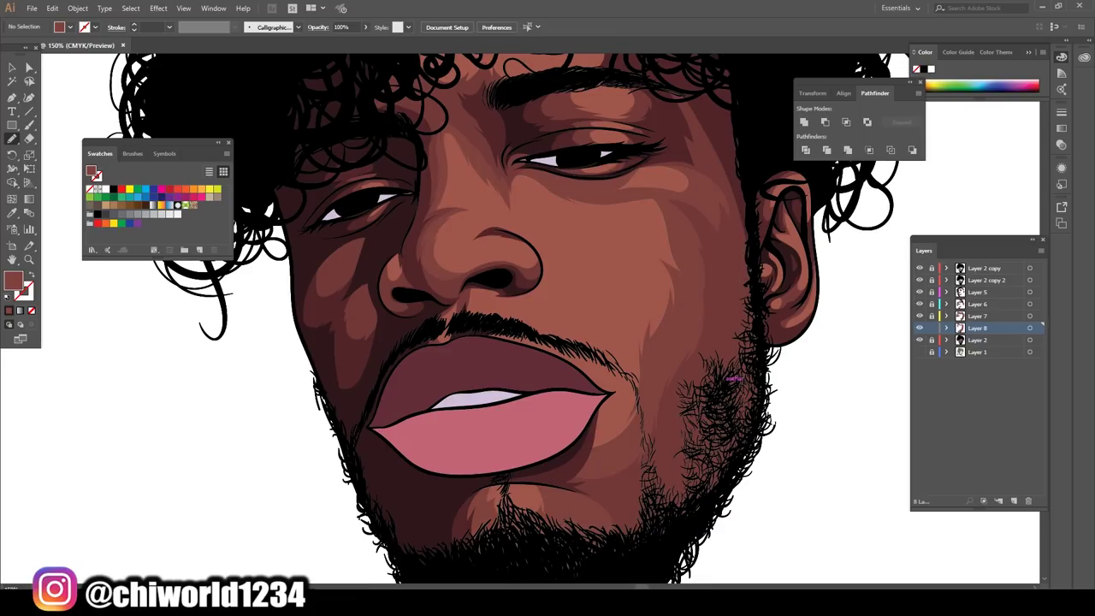
pyautogui.keyDown('alt'); pyautogui.scroll(-2, 532, 516); pyautogui.keyUp('alt')
pyautogui.keyDown('alt'); pyautogui.scroll(2, 541, 414); pyautogui.keyUp('alt')
pyautogui.moveTo(490, 362); pyautogui.dragTo(492, 364)
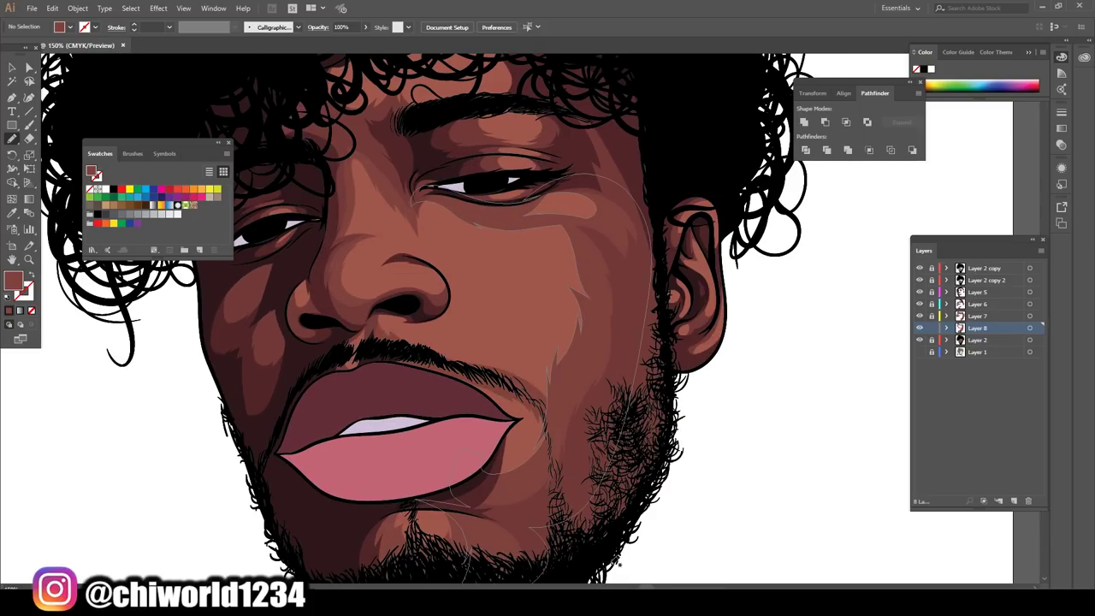
pyautogui.keyDown('alt'); pyautogui.scroll(2, 450, 360); pyautogui.keyUp('alt')
pyautogui.keyDown('alt'); pyautogui.scroll(1, 514, 256); pyautogui.keyUp('alt')
pyautogui.keyDown('alt'); pyautogui.scroll(-3, 513, 257); pyautogui.keyUp('alt')
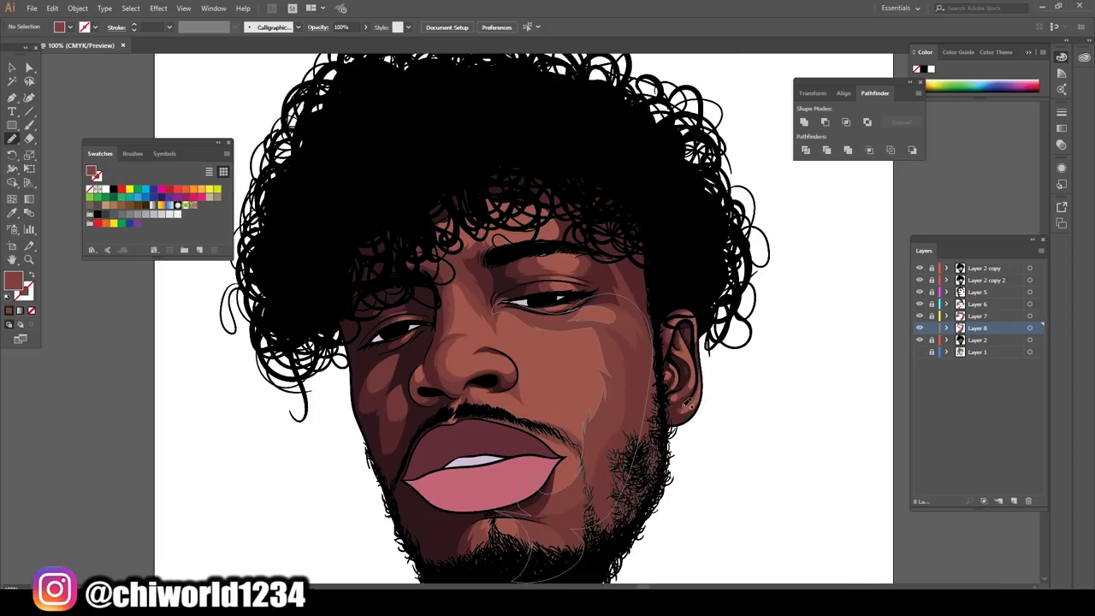
pyautogui.keyDown('alt'); pyautogui.scroll(3, 556, 295); pyautogui.keyUp('alt')
pyautogui.scroll(3, 651, 326)
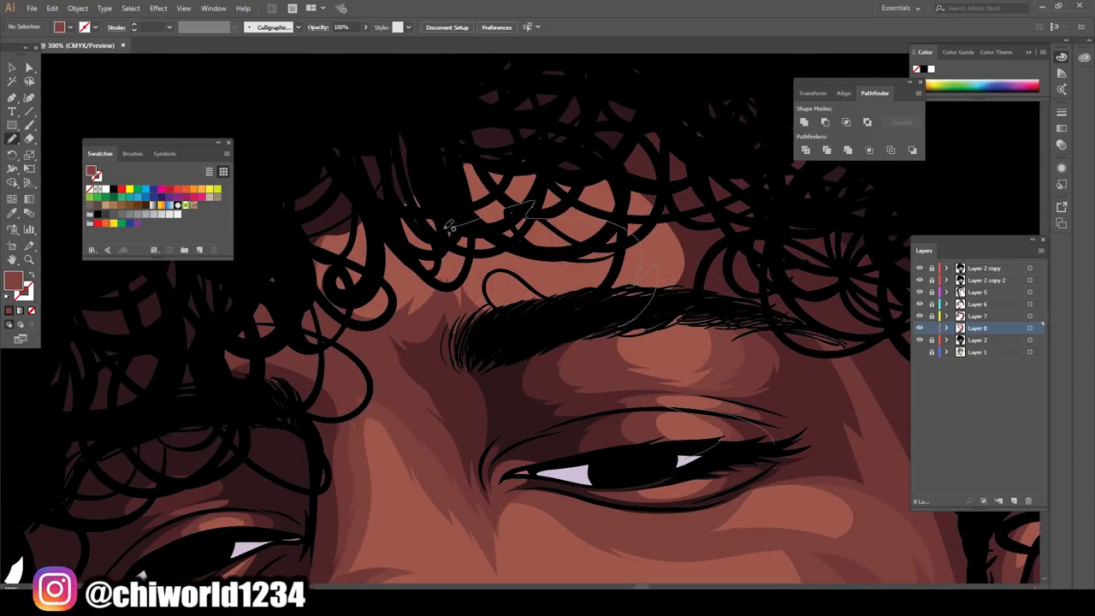
pyautogui.keyDown('alt'); pyautogui.scroll(-4, 562, 311); pyautogui.keyUp('alt')
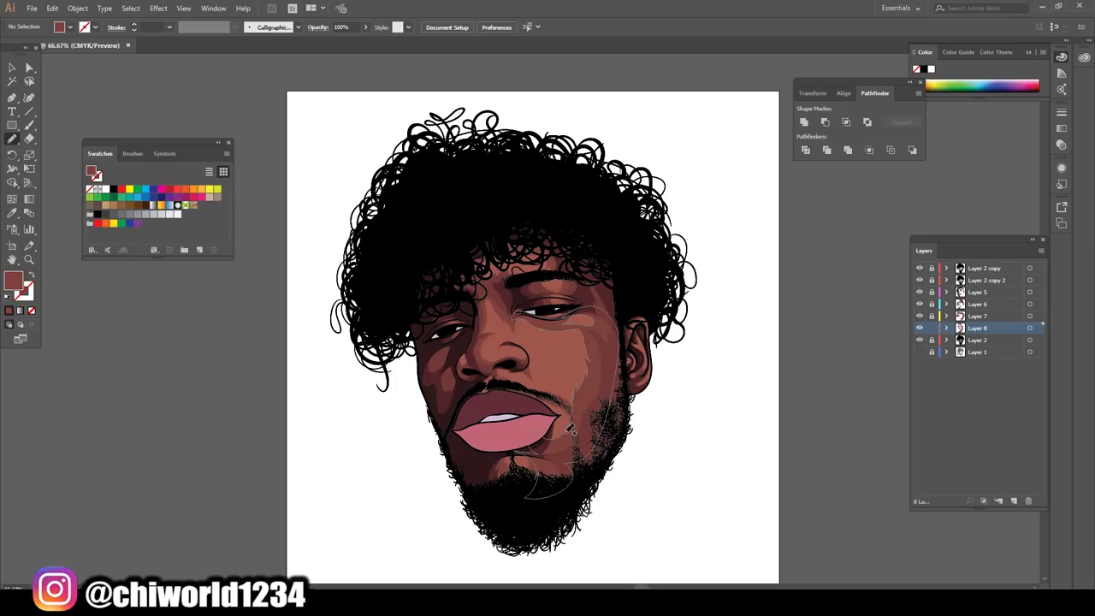
pyautogui.keyDown('alt'); pyautogui.scroll(1, 570, 429); pyautogui.keyUp('alt')
pyautogui.keyDown('alt'); pyautogui.scroll(1, 709, 391); pyautogui.keyUp('alt')
pyautogui.keyDown('alt'); pyautogui.scroll(2, 598, 428); pyautogui.keyUp('alt')
# Step: Choose a light salmon fill colour for the nose and cheek highlights
pyautogui.click(52, 7)
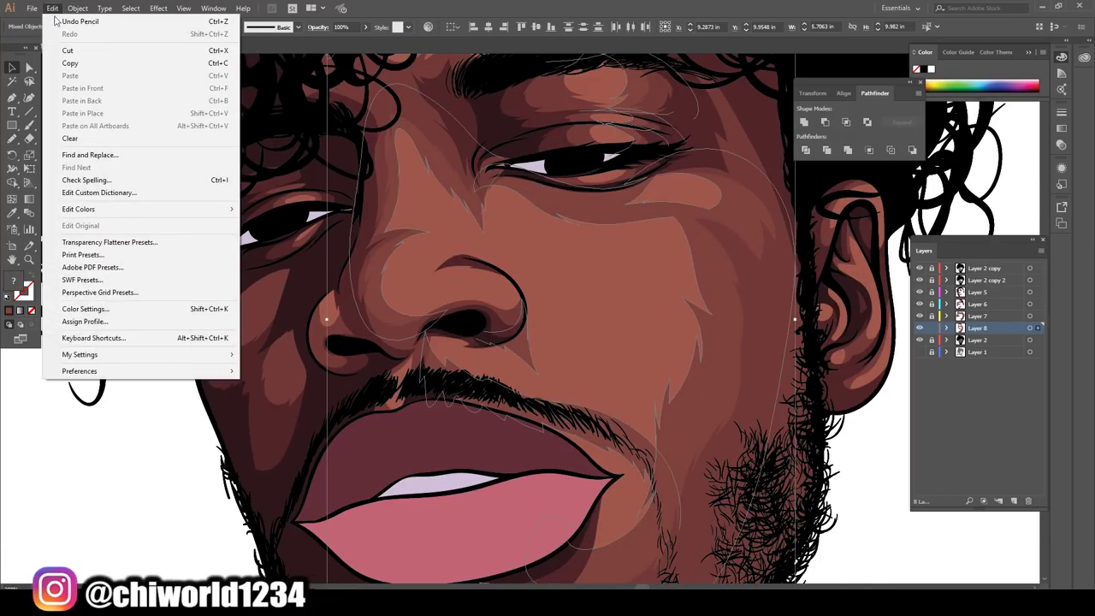
pyautogui.moveTo(79, 208)
pyautogui.click(282, 224)
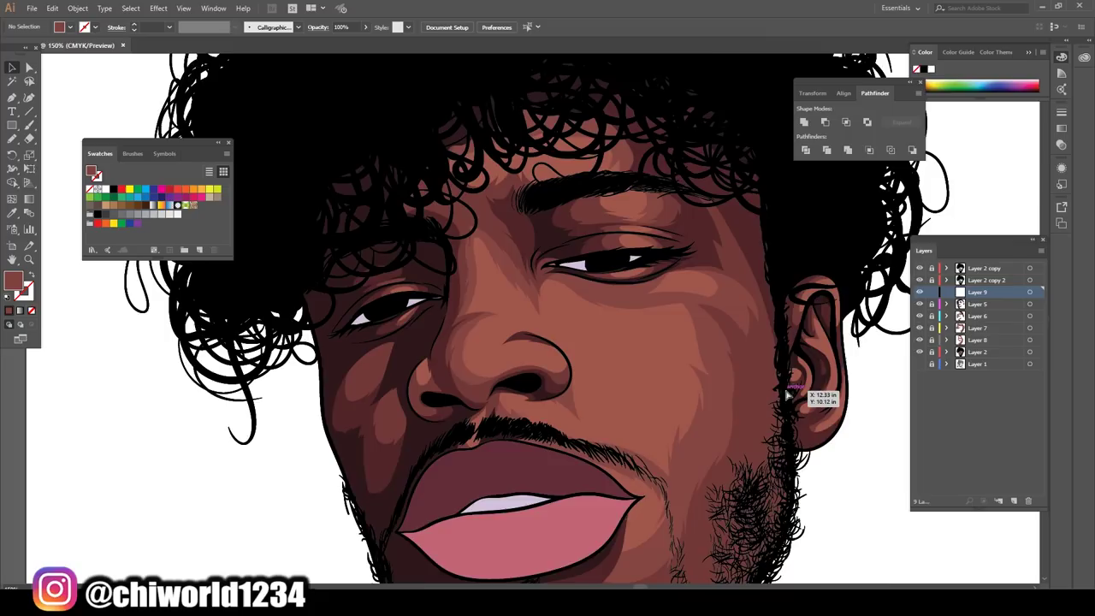
pyautogui.hotkey('ctrl', '+')
pyautogui.doubleClick(12, 281)
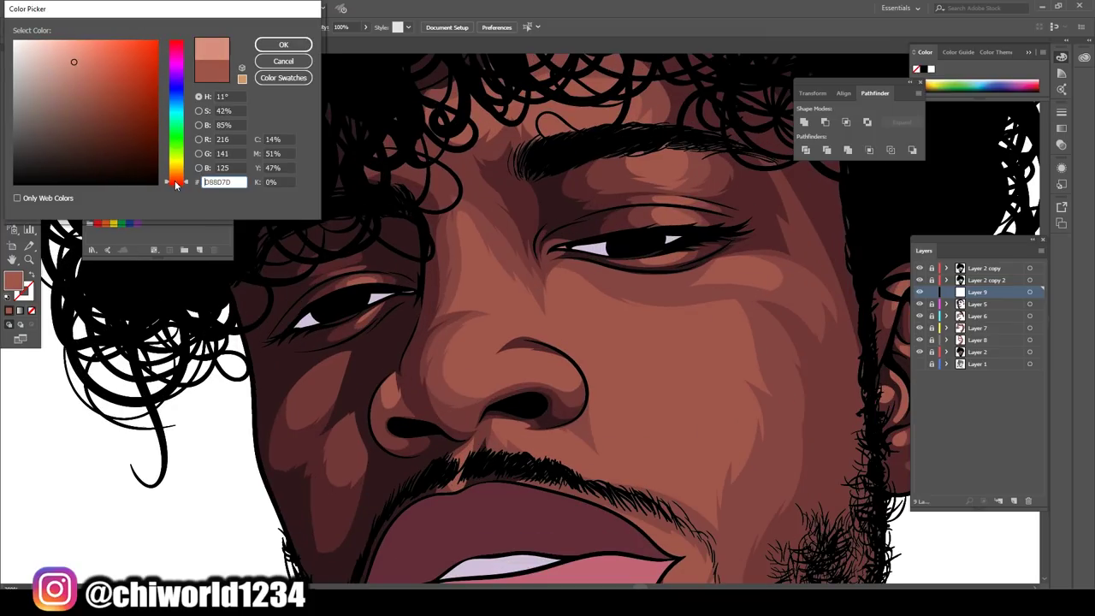
pyautogui.press('Return')
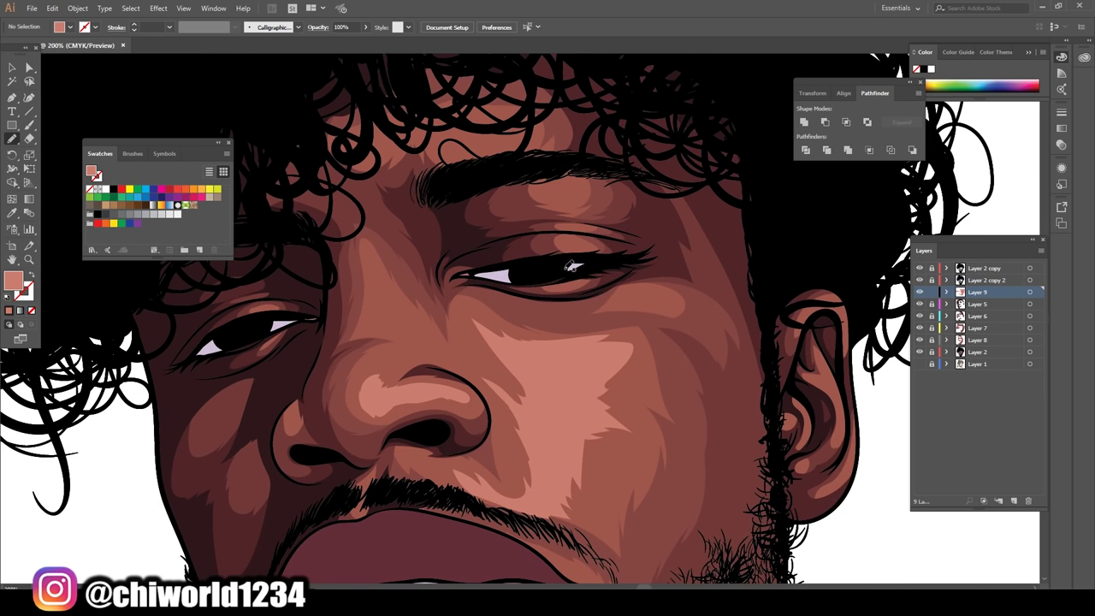
pyautogui.scroll(3, 536, 331)
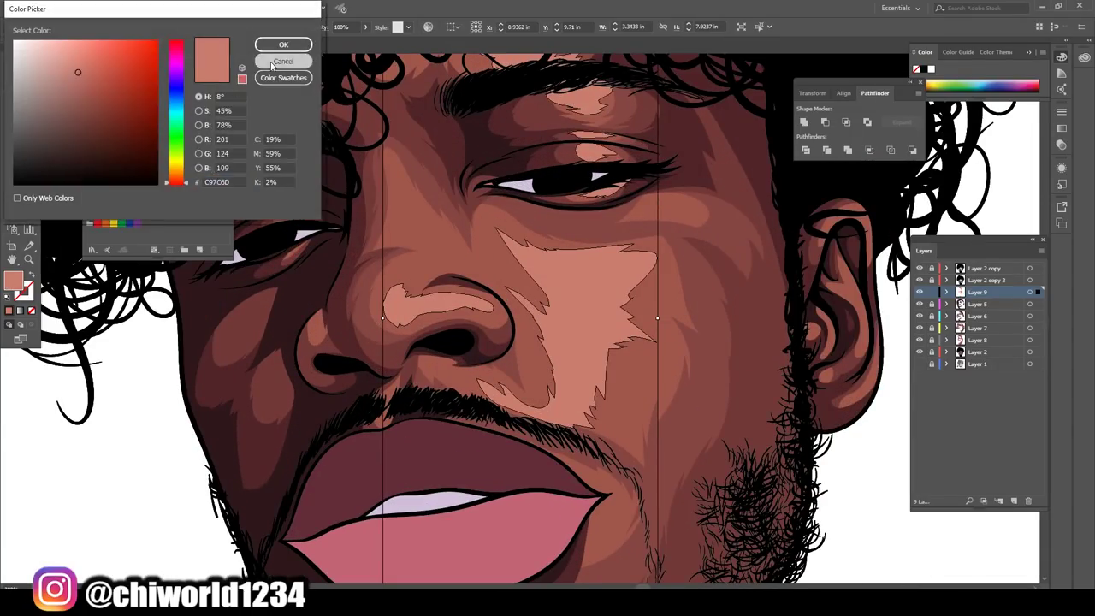
# Step: Warm the selected highlights by shifting magenta in the colour balance sliders
pyautogui.click(272, 66)
pyautogui.click(402, 237)
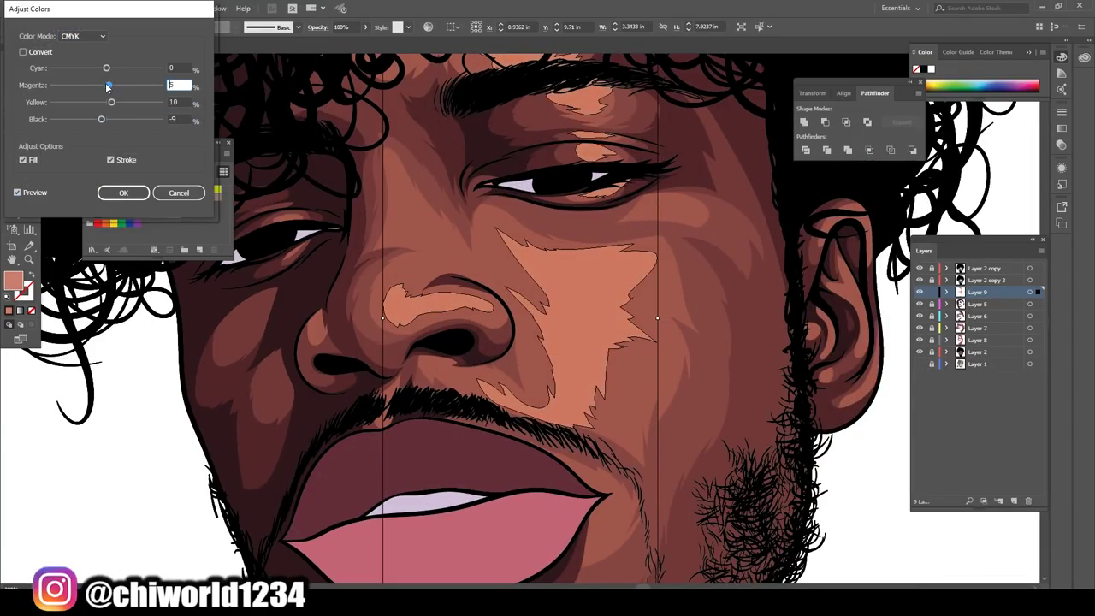
pyautogui.moveTo(107, 86); pyautogui.dragTo(111, 86)
pyautogui.moveTo(106, 68); pyautogui.dragTo(108, 73)
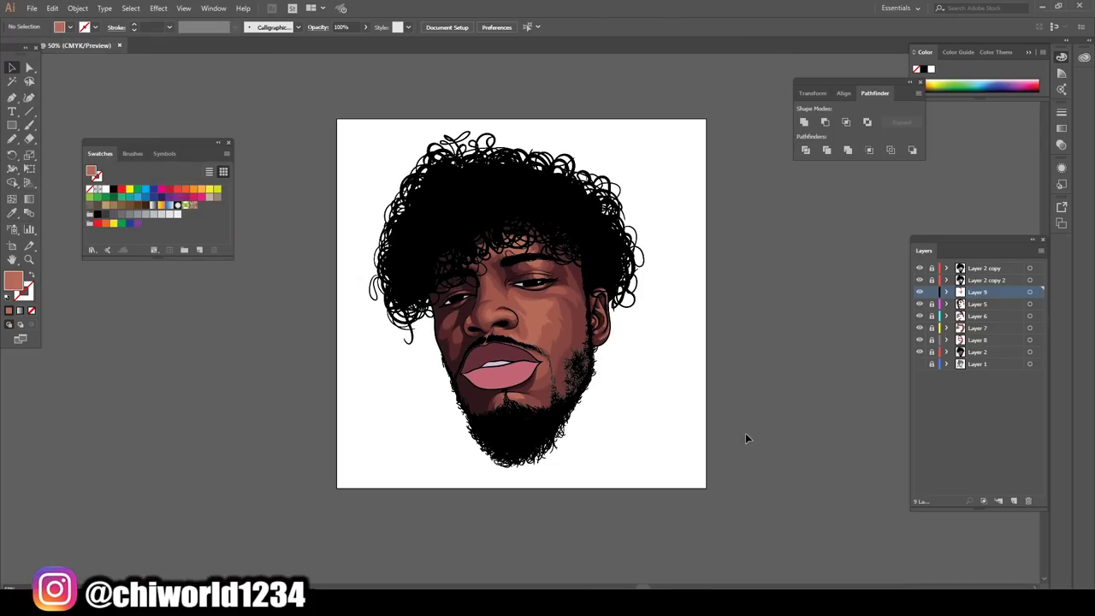
# Step: Draw light-pink highlights on the nose tip, the cheek, the ear edge and the inner ear
pyautogui.hotkey('ctrl', '=')
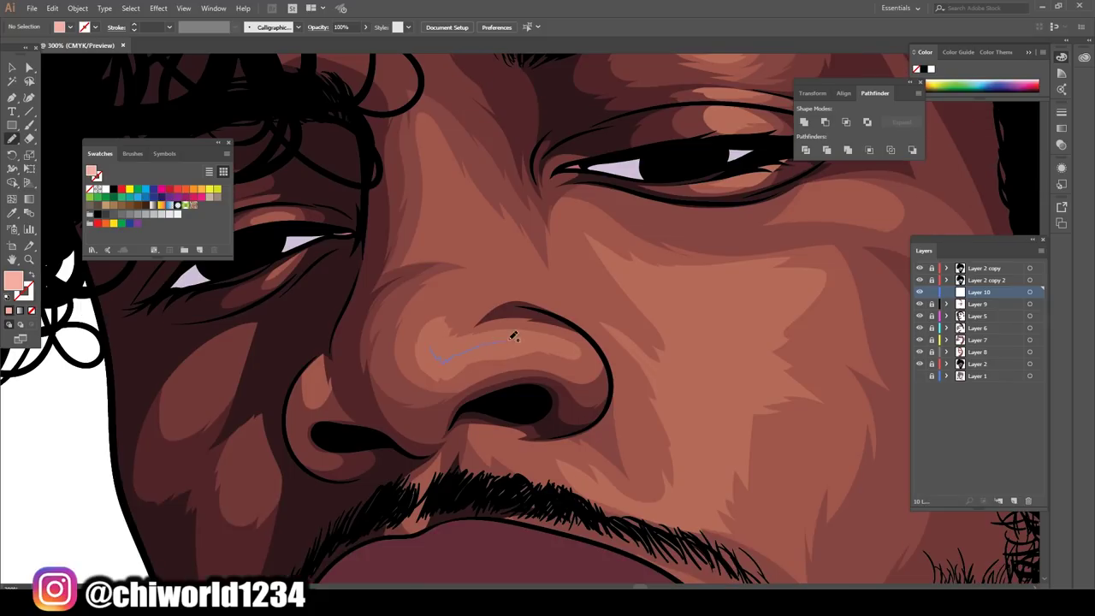
pyautogui.moveTo(513, 336); pyautogui.dragTo(552, 342)
pyautogui.hscroll(5, 599, 443)
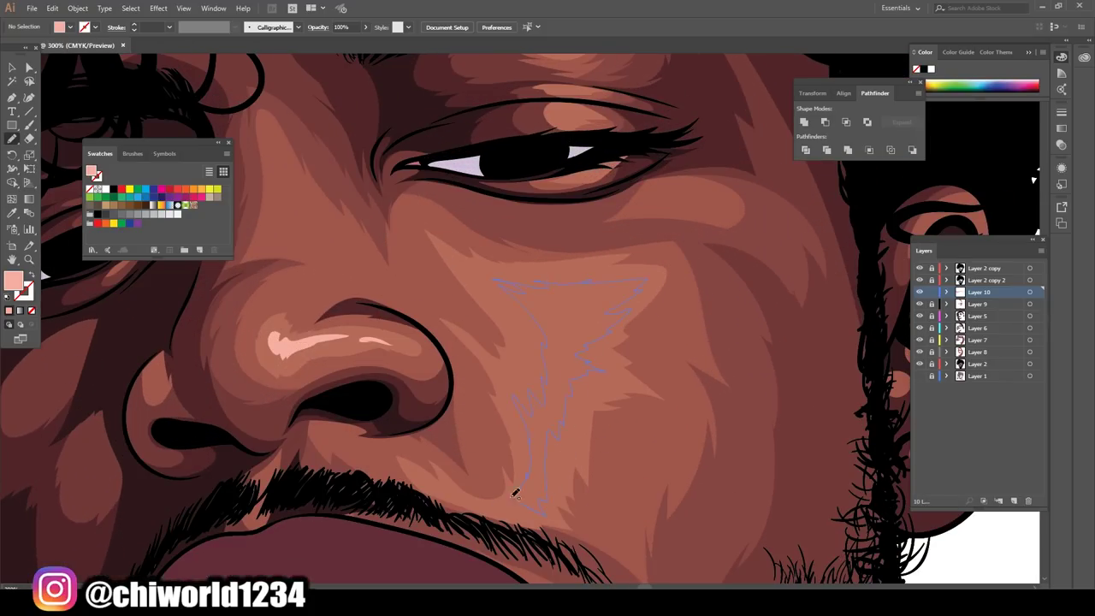
pyautogui.moveTo(516, 494); pyautogui.dragTo(514, 496)
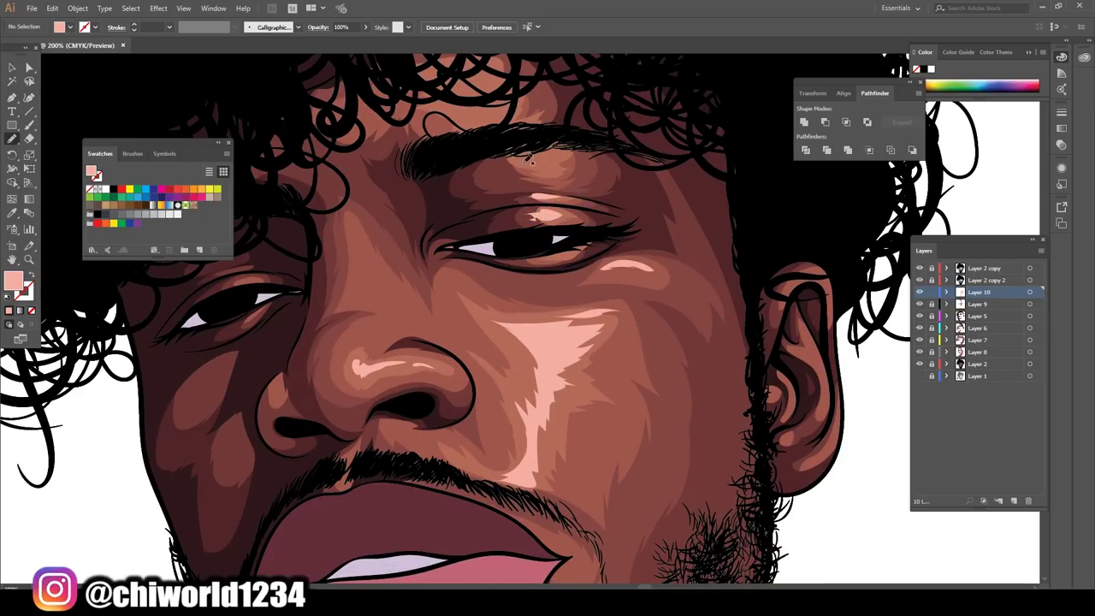
pyautogui.scroll(5, 641, 328)
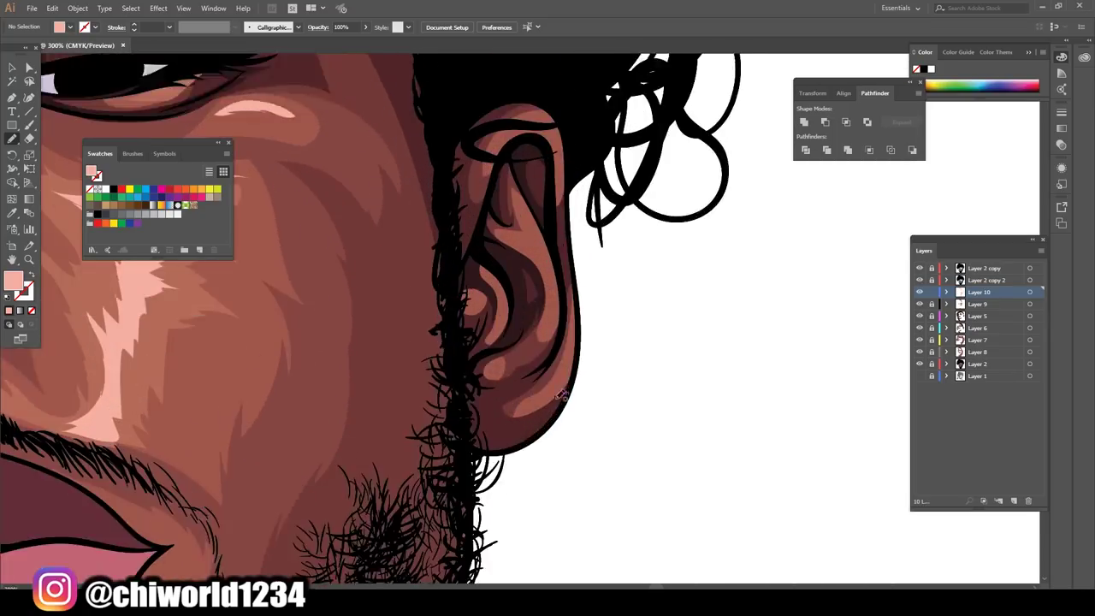
pyautogui.moveTo(587, 417); pyautogui.dragTo(589, 309)
pyautogui.moveTo(481, 413); pyautogui.dragTo(457, 470)
# Step: Check the new highlights across the whole portrait, then deselect everything
pyautogui.hotkey('ctrl', '-')
pyautogui.hotkey('ctrl', '-')
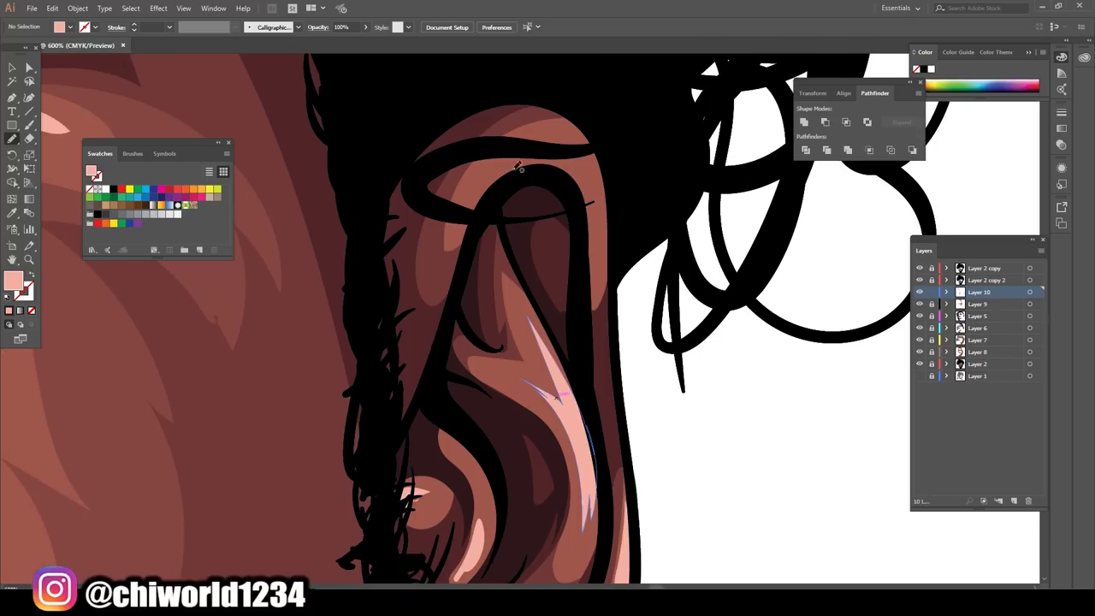
pyautogui.hotkey('ctrl', '-')
pyautogui.hotkey('ctrl', '0')
pyautogui.click(52, 8)
pyautogui.press('Escape')
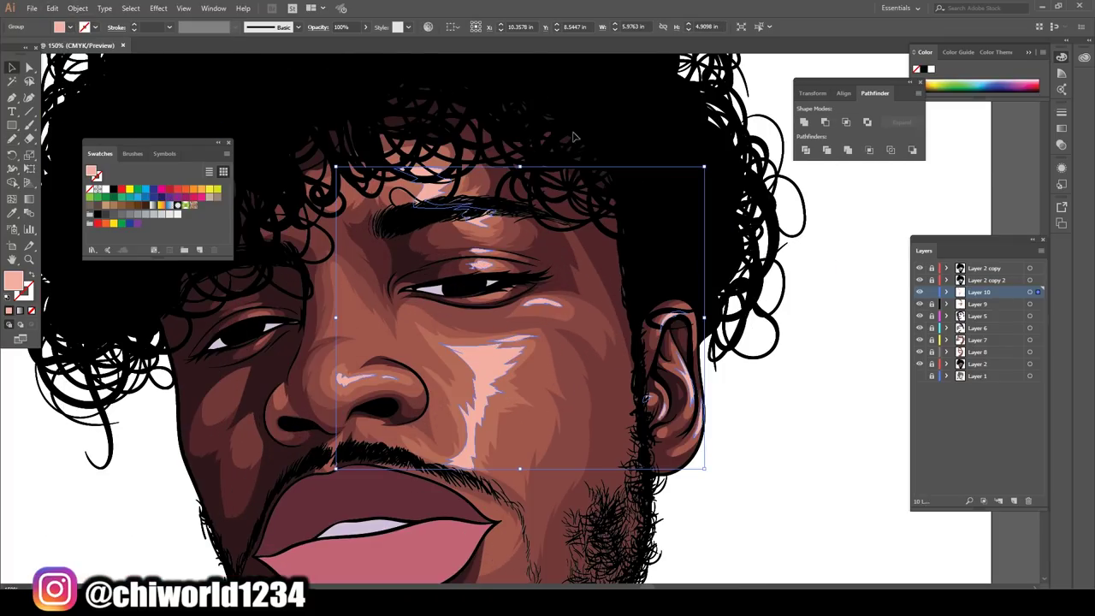
pyautogui.hotkey('ctrl', 'shift', 'a')
pyautogui.hotkey('ctrl', '0')
pyautogui.hotkey('ctrl', '+')
pyautogui.hotkey('ctrl', '+')
pyautogui.press('i')
pyautogui.hotkey('ctrl', '+')
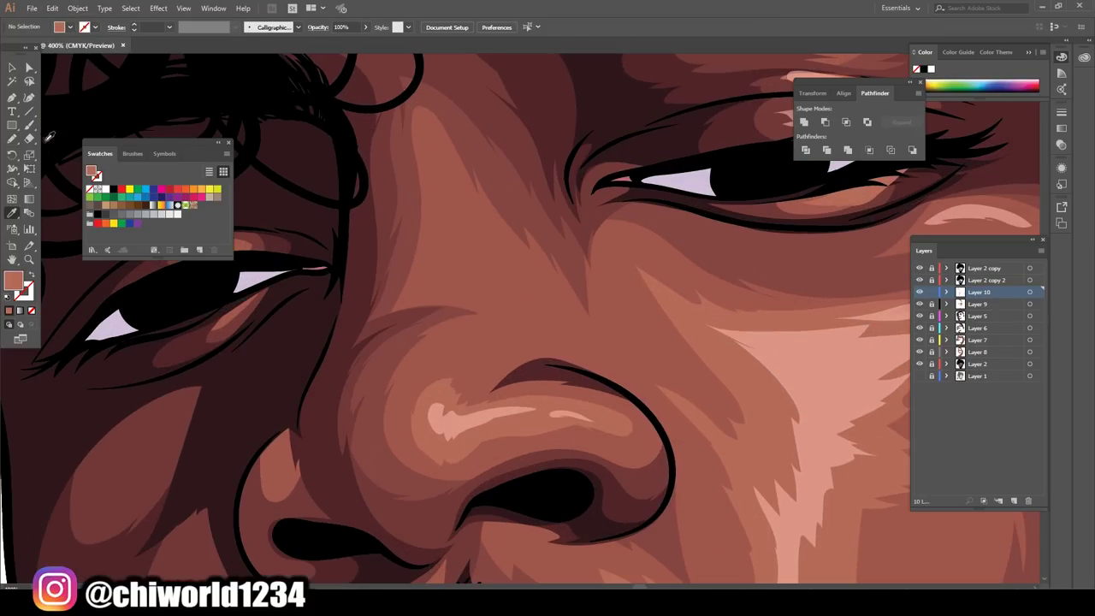
pyautogui.hotkey('ctrl', '1')
# Step: On a new layer, pencil the upper teeth inside the mouth in a purple-grey fill
pyautogui.hotkey('ctrl', 'l')
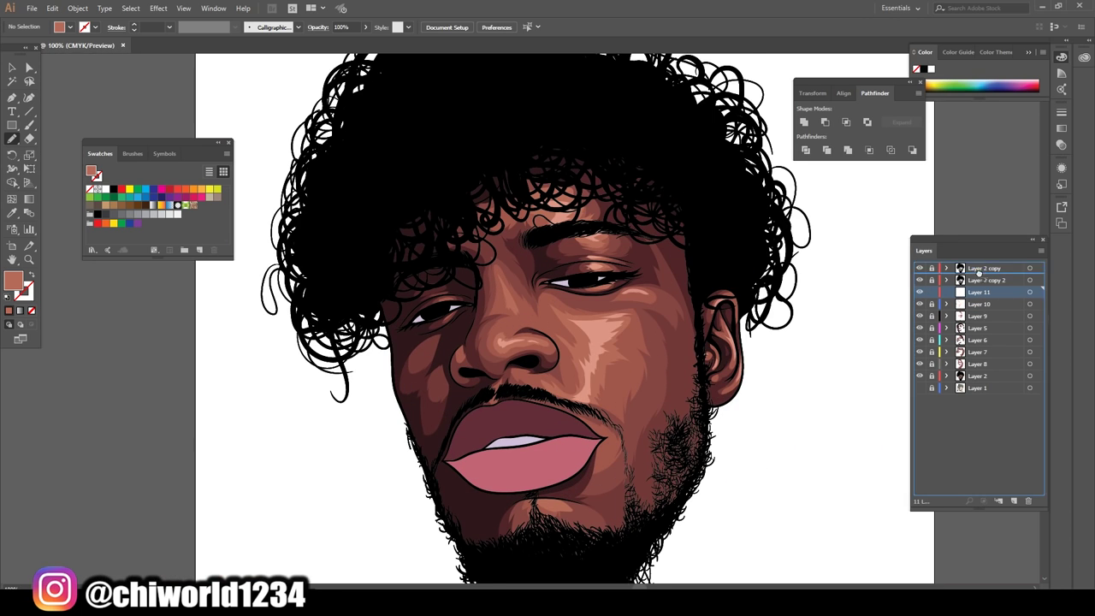
pyautogui.hotkey('ctrl', '+')
pyautogui.hotkey('ctrl', '+')
pyautogui.hotkey('ctrl', '+')
pyautogui.doubleClick(13, 281)
pyautogui.press('Return')
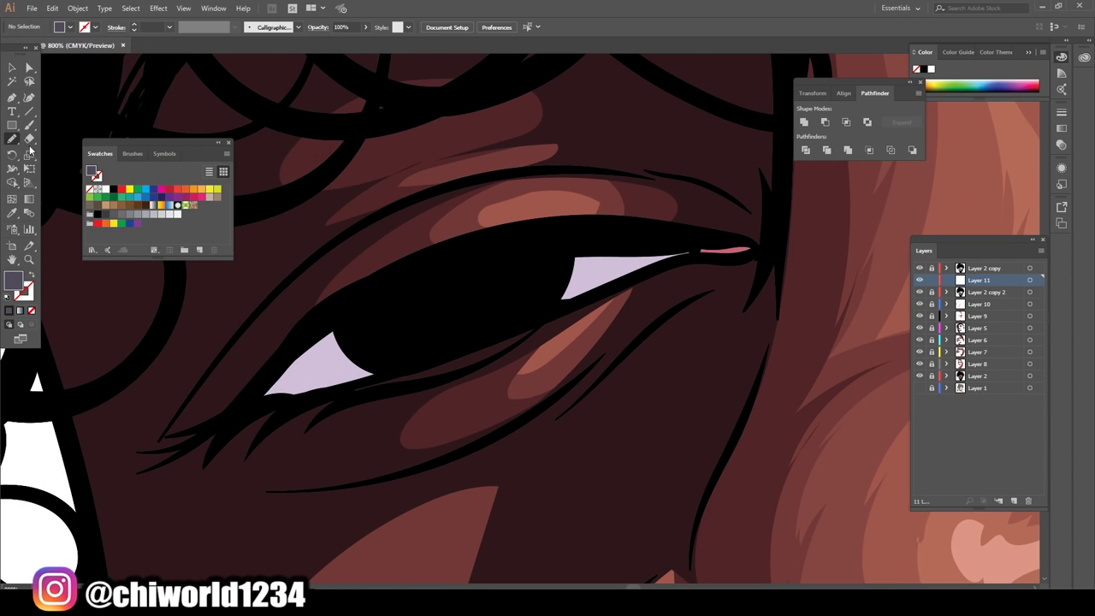
pyautogui.hotkey('ctrl', '-')
pyautogui.hotkey('ctrl', '-')
pyautogui.hotkey('ctrl', '+')
pyautogui.hotkey('ctrl', '+')
pyautogui.hotkey('ctrl', '+')
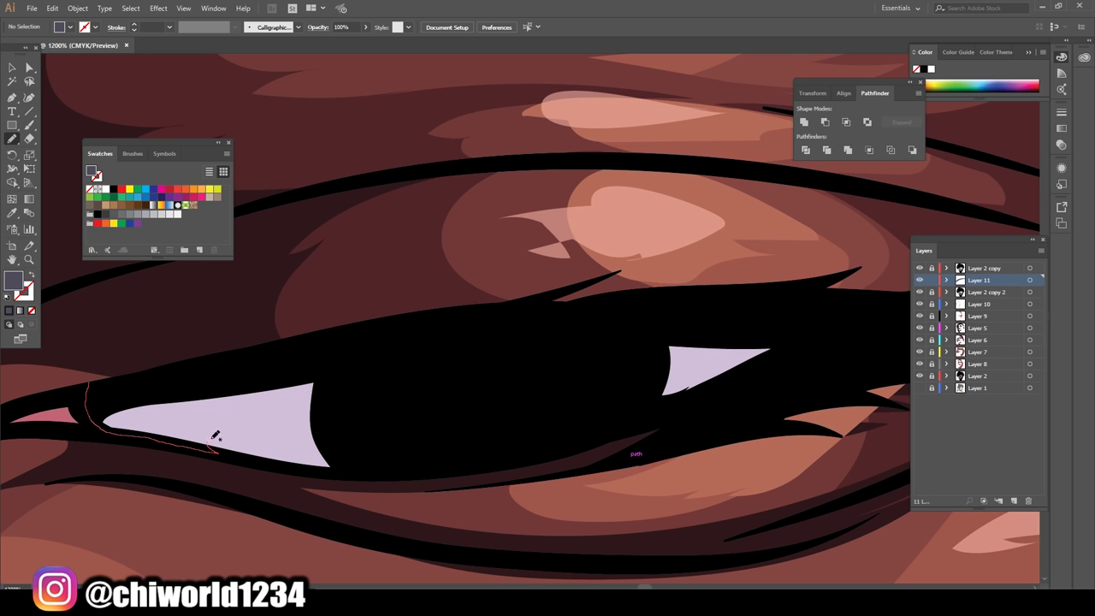
pyautogui.scroll(-2, 215, 434)
pyautogui.scroll(2, 434, 528)
pyautogui.moveTo(787, 425); pyautogui.dragTo(609, 474)
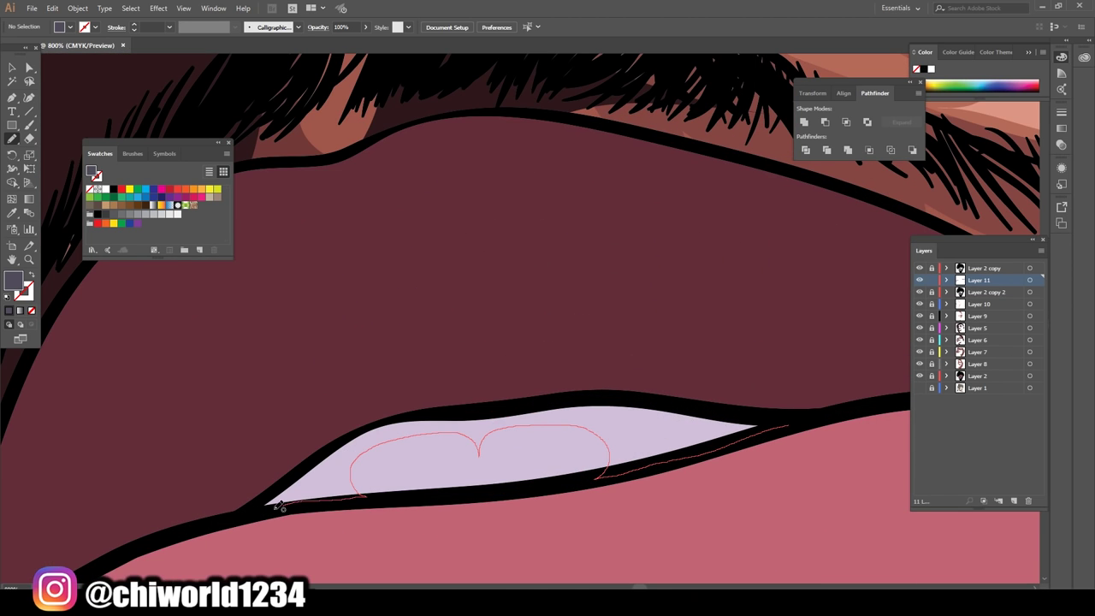
pyautogui.moveTo(280, 507); pyautogui.dragTo(261, 505)
# Step: Sample a dark maroon fill from the artwork and trace a shadow along the lower lip edge
pyautogui.hotkey('ctrl', '0')
pyautogui.hotkey('ctrl', '+')
pyautogui.hotkey('ctrl', '+')
pyautogui.press('i')
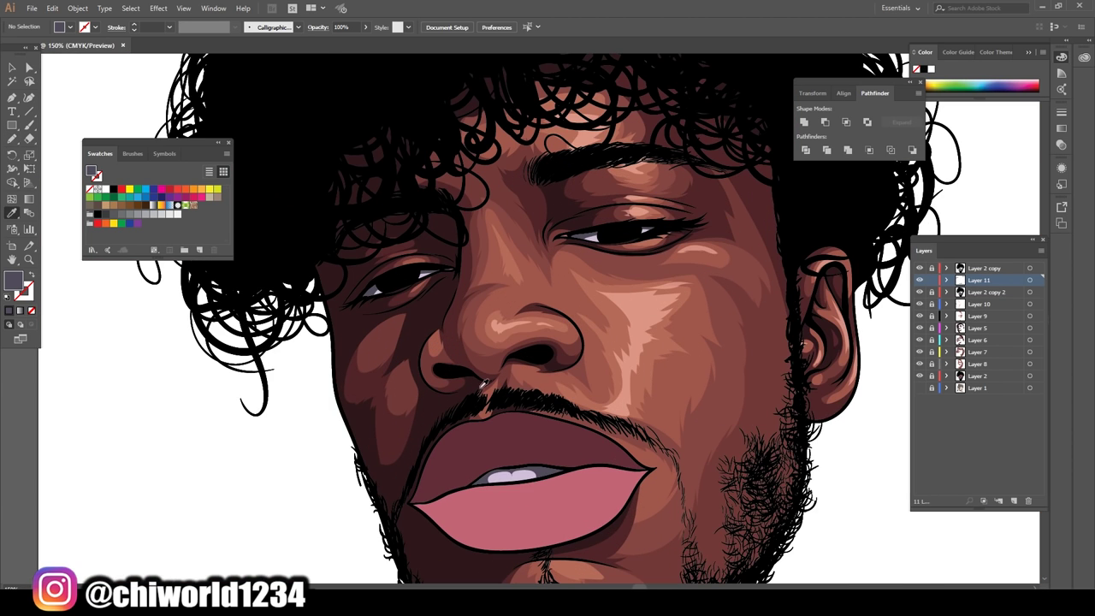
pyautogui.click(481, 388)
pyautogui.doubleClick(13, 281)
pyautogui.press('Return')
pyautogui.hotkey('ctrl', '+')
pyautogui.hotkey('ctrl', '+')
pyautogui.hotkey('ctrl', '+')
pyautogui.scroll(2, 430, 353)
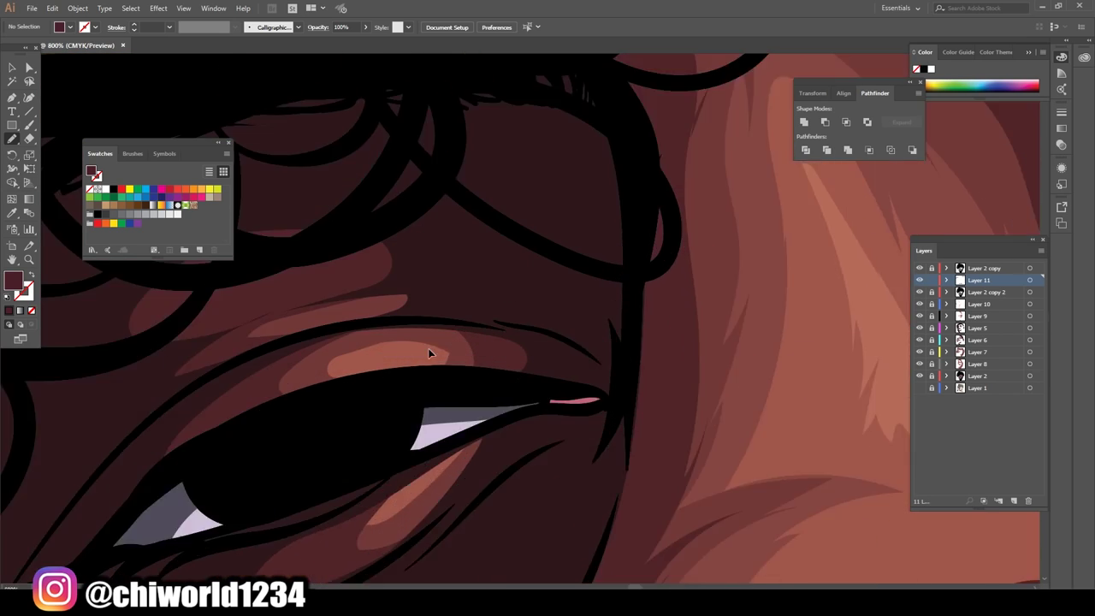
pyautogui.hotkey('ctrl', '0')
pyautogui.scroll(5, 646, 482)
pyautogui.scroll(1, 522, 516)
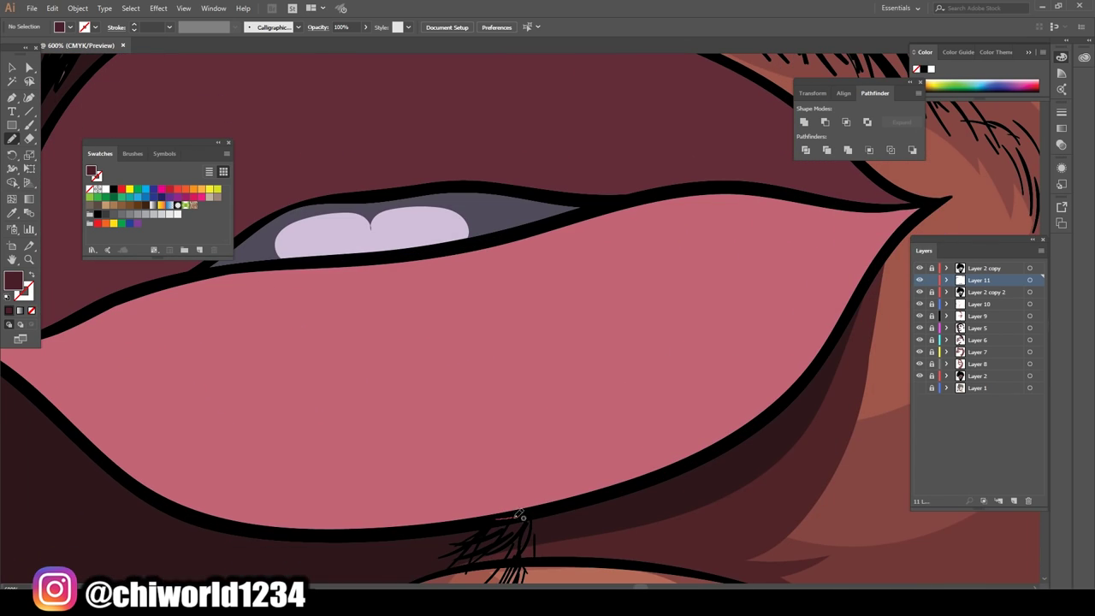
pyautogui.moveTo(522, 516); pyautogui.dragTo(928, 204)
# Step: Close the dark maroon shadow shape around the lower lip
pyautogui.hotkey('ctrl', '0')
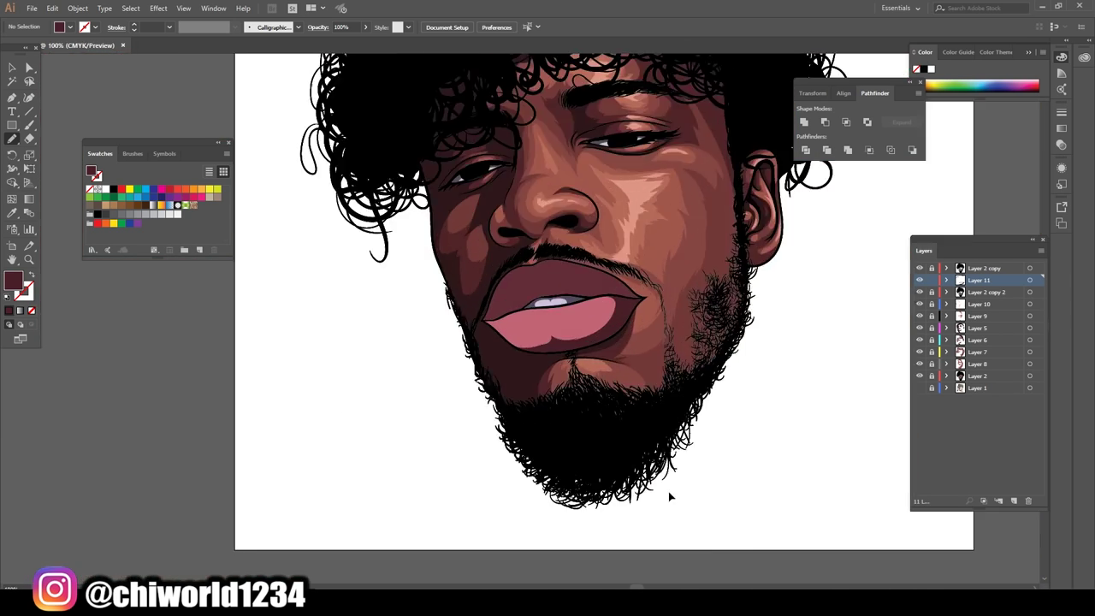
pyautogui.scroll(5, 667, 496)
pyautogui.moveTo(299, 305); pyautogui.dragTo(302, 306)
pyautogui.scroll(-3, 547, 326)
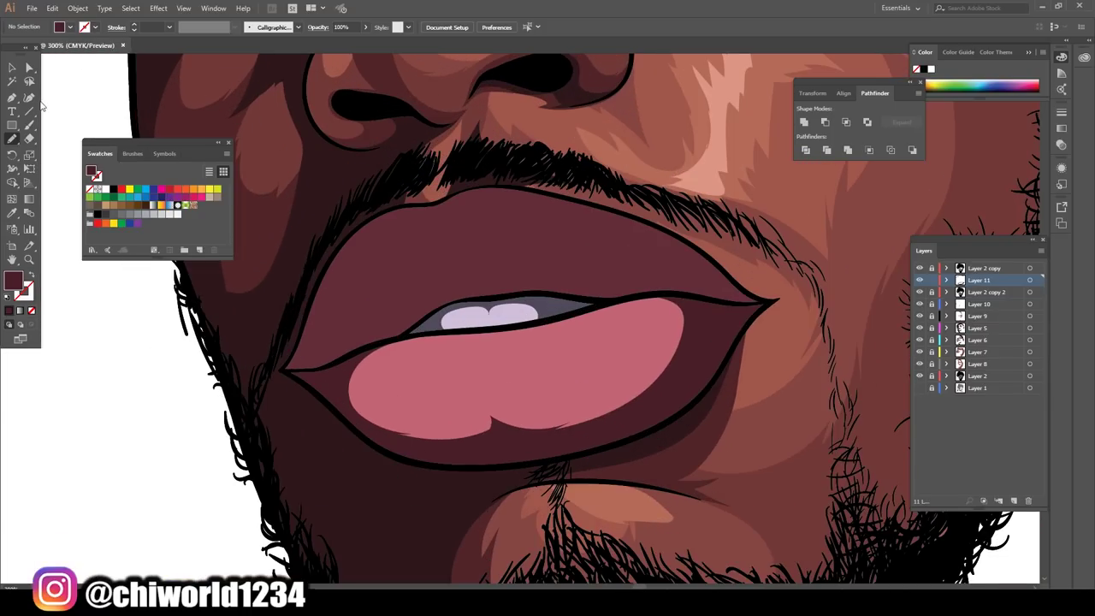
# Step: Lighten the selected lip shadow with Adjust Color Balance set to -23
pyautogui.press('v')
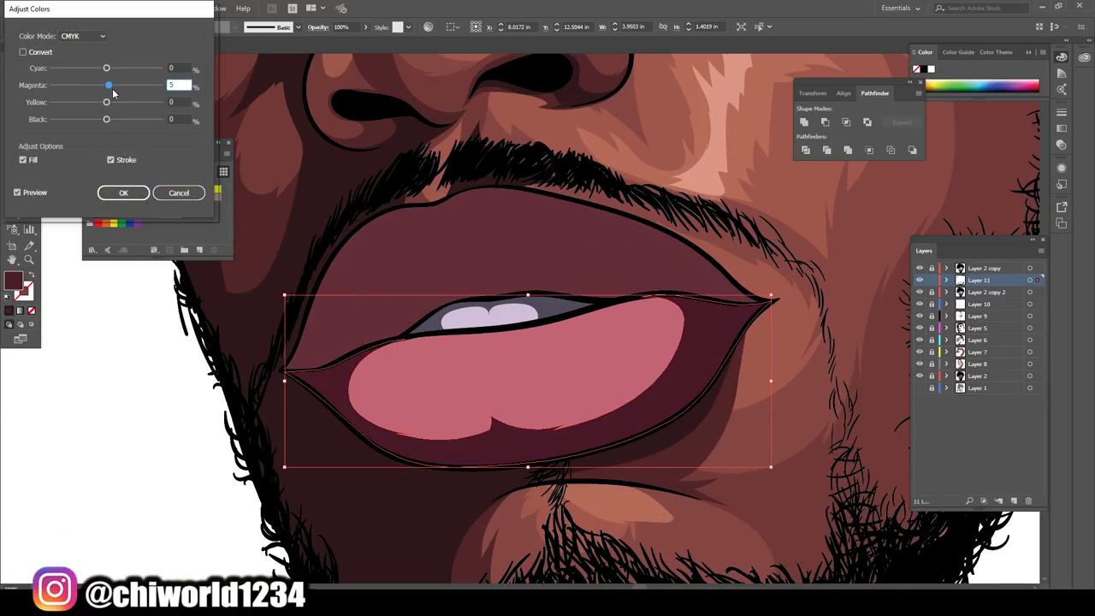
pyautogui.write('-23')
pyautogui.press('Tab')
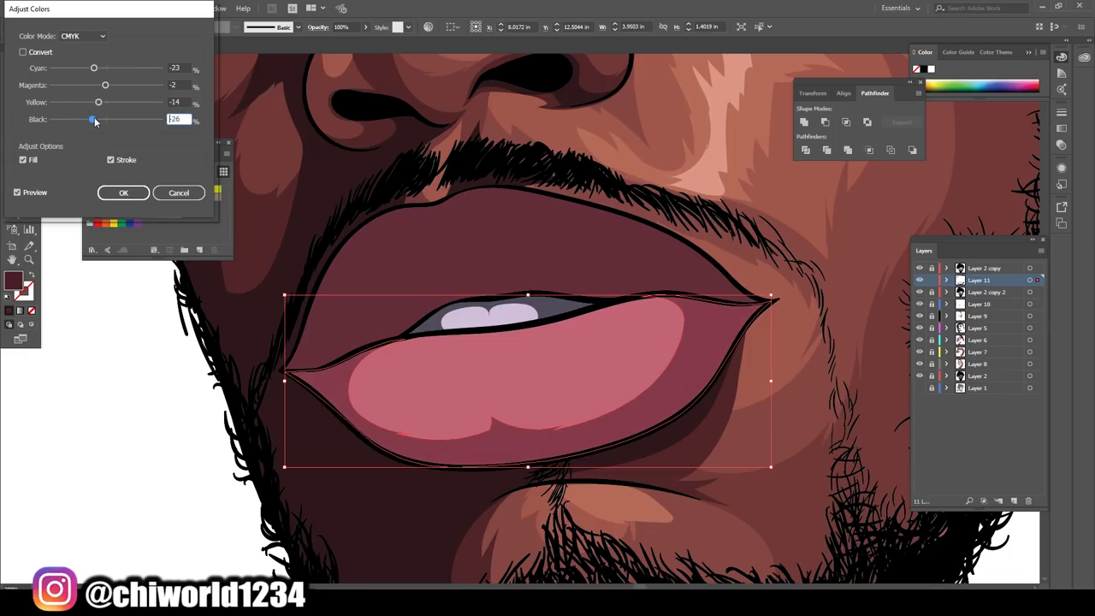
pyautogui.press('Return')
pyautogui.hotkey('ctrl', '0')
pyautogui.scroll(4, 282, 379)
pyautogui.scroll(3, 283, 379)
# Step: On a new layer, pencil a dark shading shape along the upper lip's lower edge
pyautogui.hotkey('ctrl', 'l')
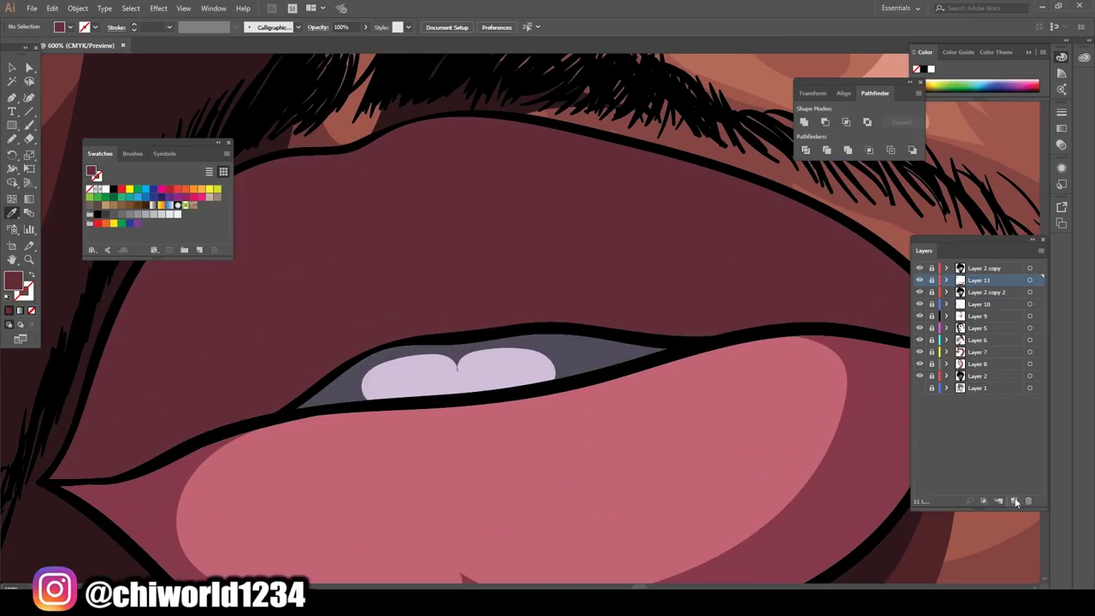
pyautogui.press('n')
pyautogui.moveTo(178, 426); pyautogui.dragTo(338, 382)
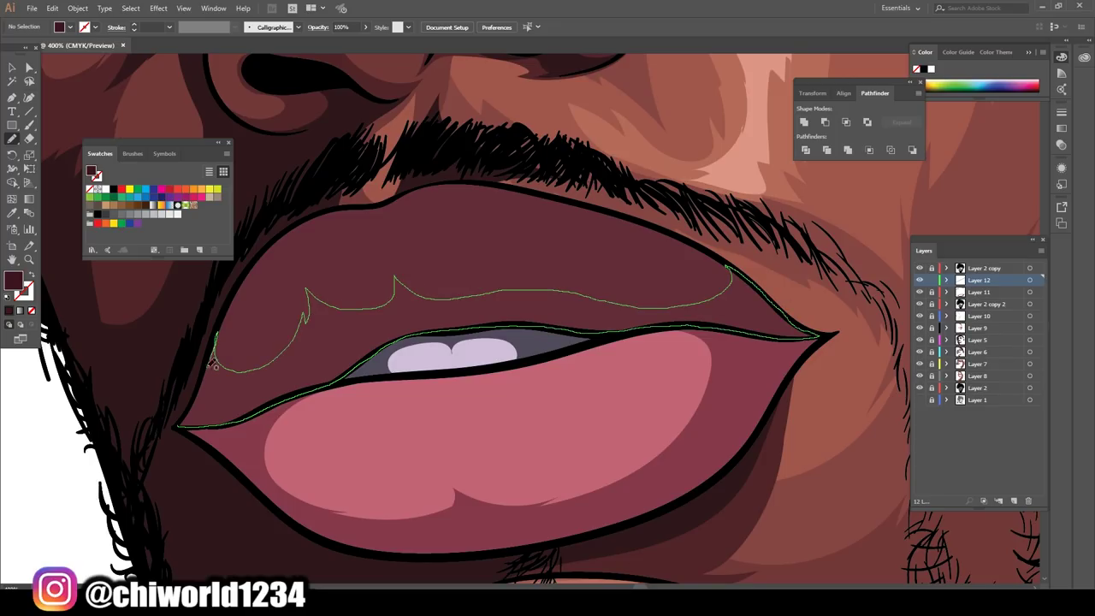
pyautogui.moveTo(214, 366); pyautogui.dragTo(215, 318)
pyautogui.scroll(1, 251, 243)
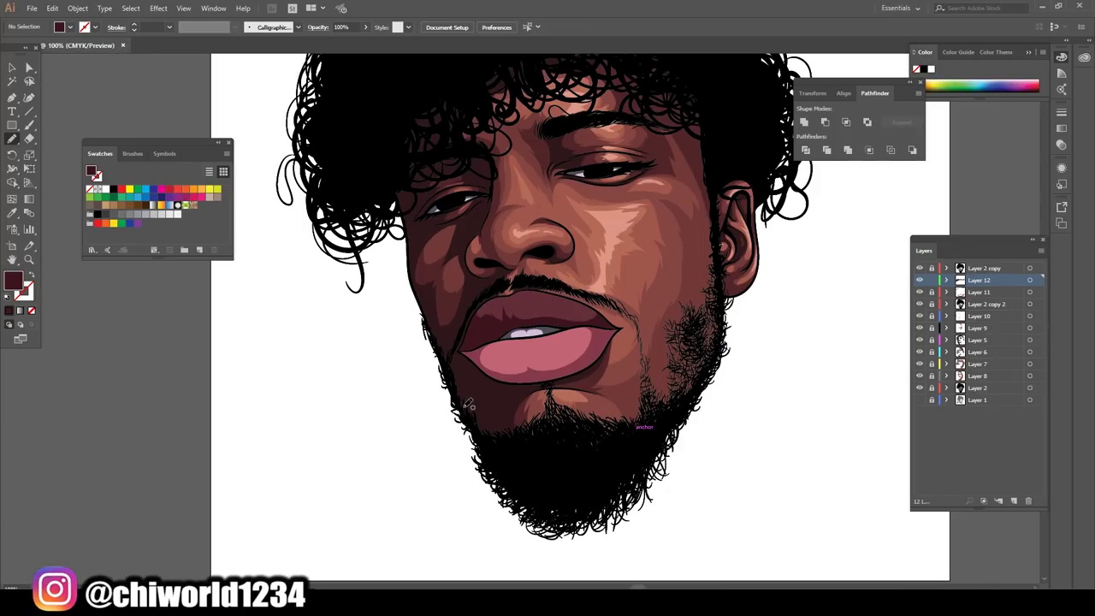
pyautogui.scroll(3, 523, 335)
# Step: Draw a lighter mauve highlight on the middle of the upper lip
pyautogui.doubleClick(13, 280)
pyautogui.press('Return')
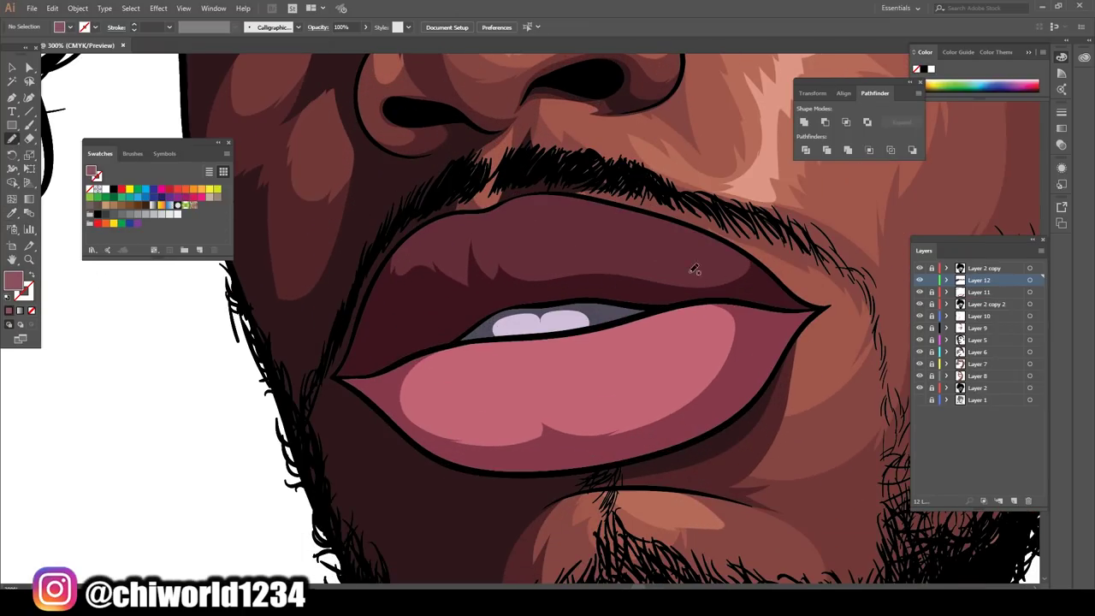
pyautogui.moveTo(523, 245); pyautogui.dragTo(470, 239)
pyautogui.hotkey('ctrl', '0')
pyautogui.scroll(3, 689, 511)
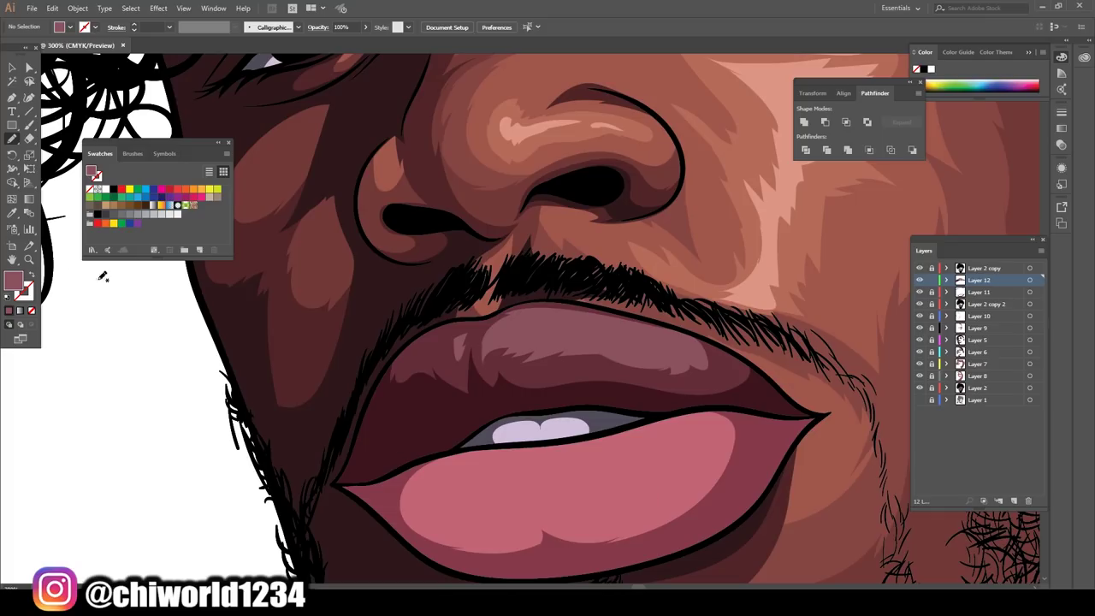
# Step: Set a light pink fill for the lower-lip gloss shape
pyautogui.doubleClick(13, 280)
pyautogui.press('Return')
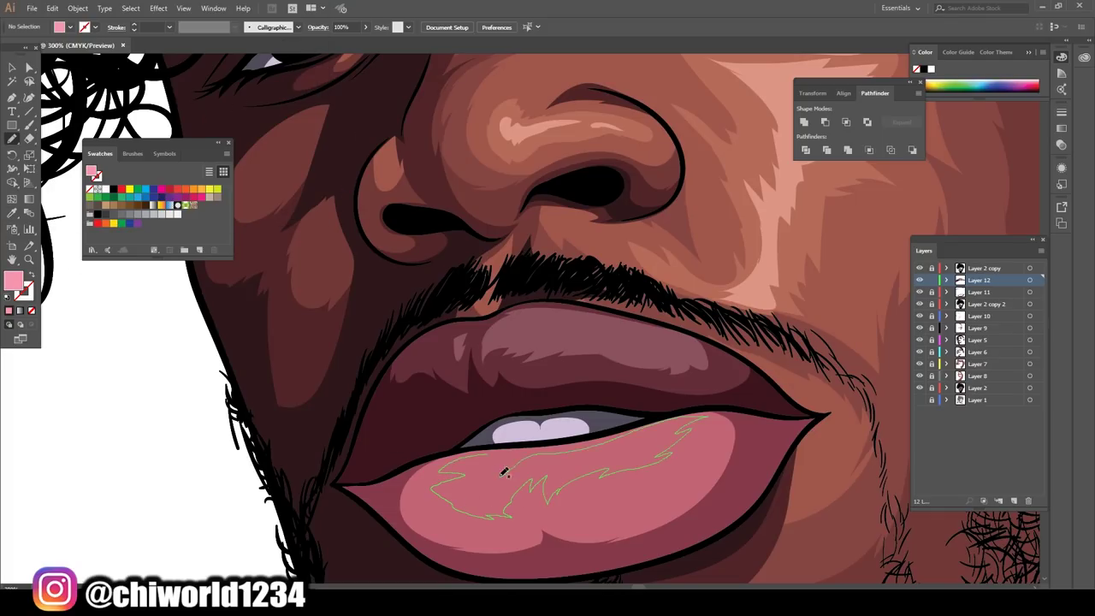
pyautogui.hotkey('ctrl', '0')
pyautogui.scroll(1, 855, 537)
# Step: On a new layer, set up a dark-to-grey gradient with its midpoint at 21.58%
pyautogui.hotkey('ctrl', 'l')
pyautogui.scroll(2, 823, 313)
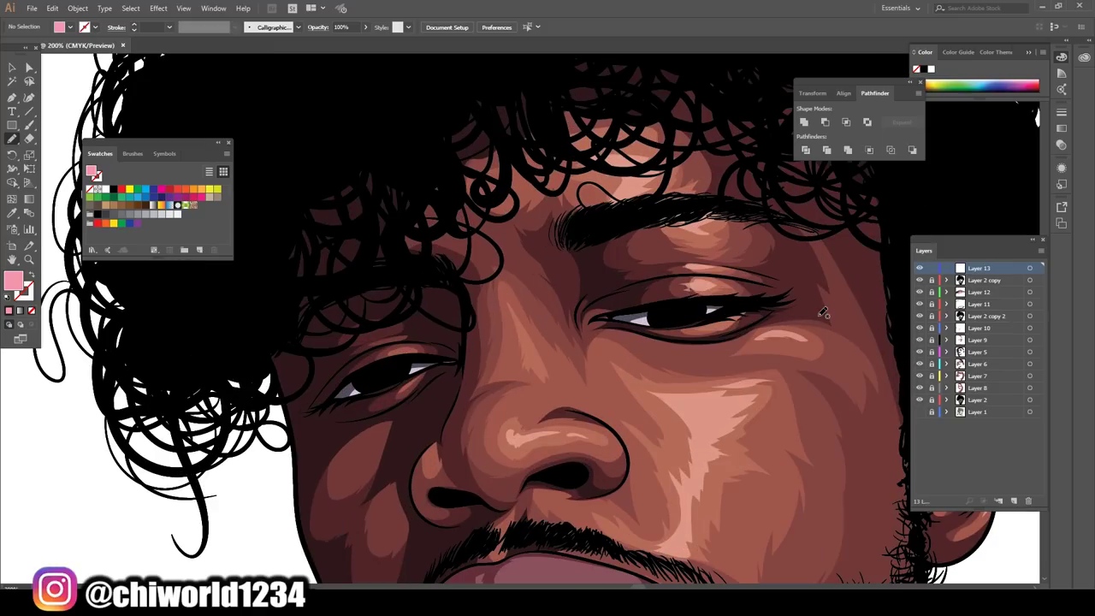
pyautogui.doubleClick(13, 280)
pyautogui.click(212, 47)
pyautogui.hotkey('ctrl', '0')
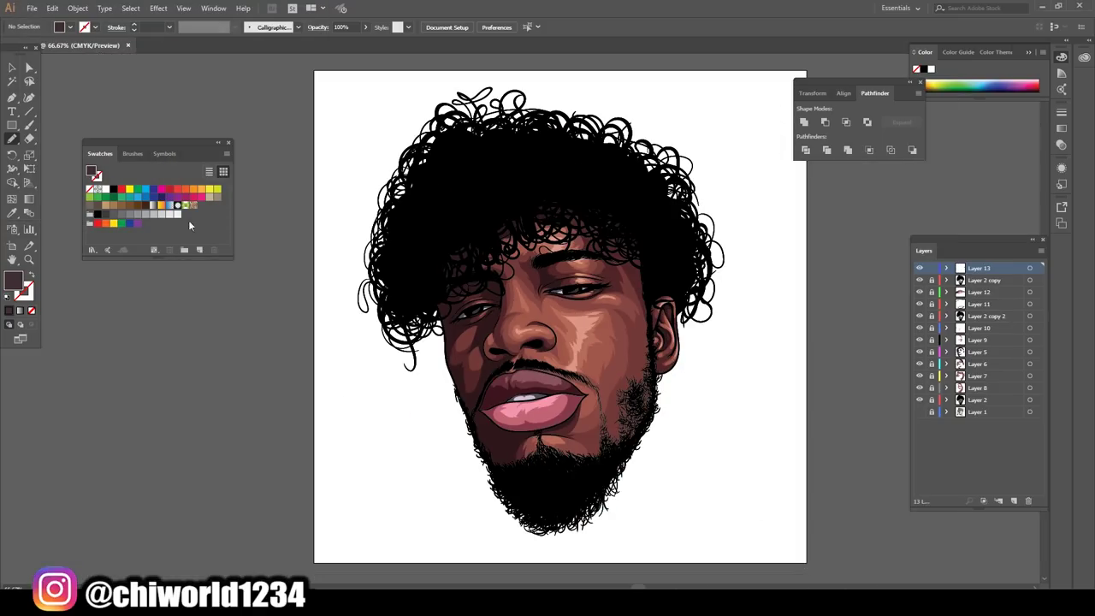
pyautogui.press('.')
pyautogui.doubleClick(976, 199)
pyautogui.click(941, 256)
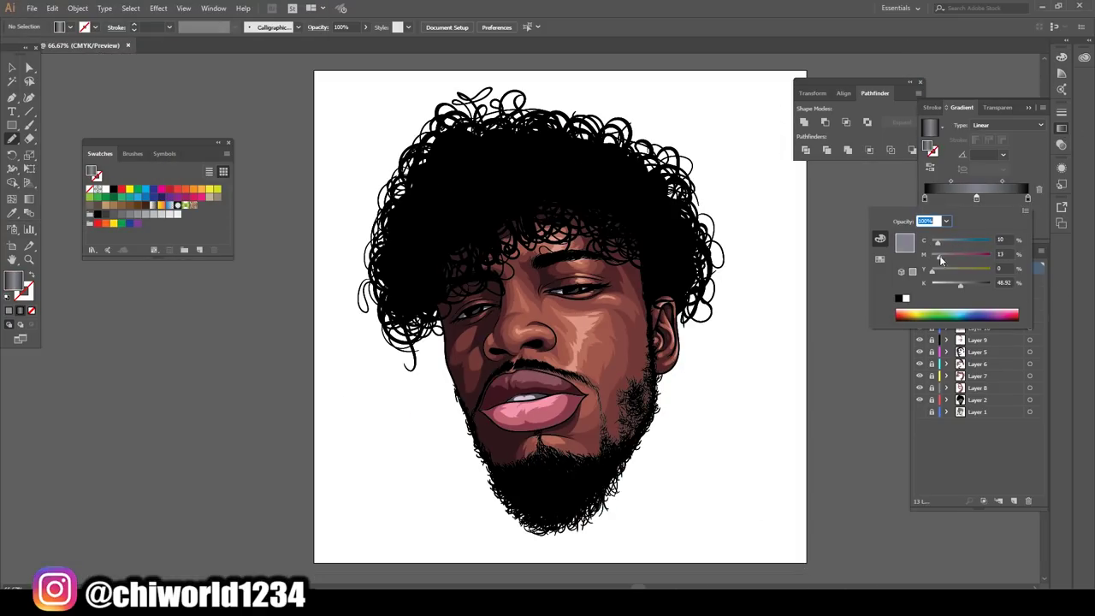
pyautogui.moveTo(1002, 182); pyautogui.dragTo(988, 185)
# Step: Paintbrush glossy highlight curls on the top, forehead and right side of the hair
pyautogui.press('b')
pyautogui.hotkey('ctrl', '=')
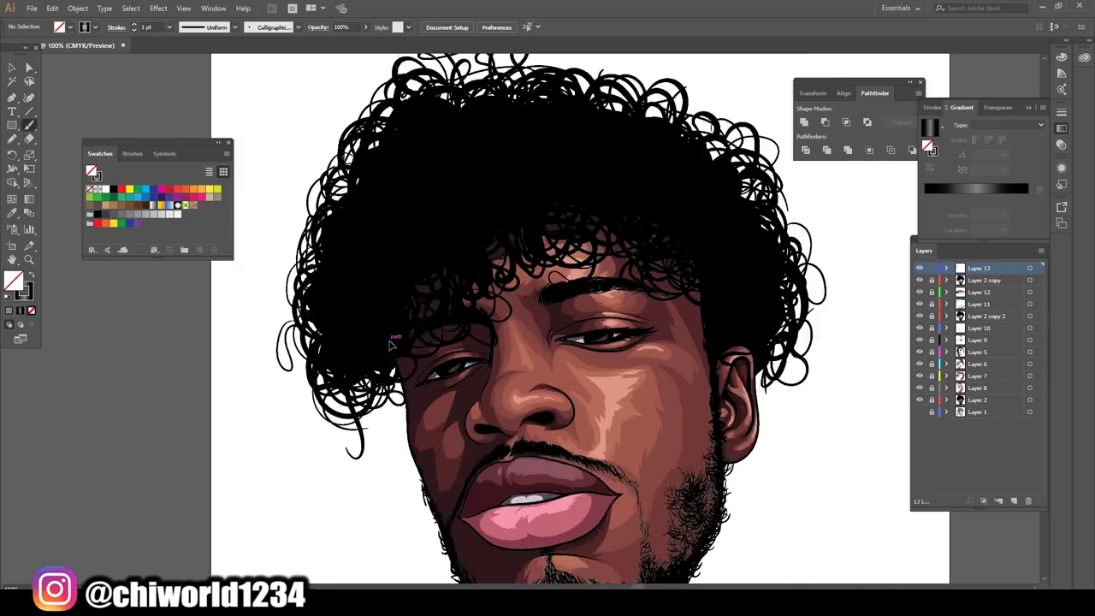
pyautogui.hotkey('ctrl', '=')
pyautogui.scroll(1, 684, 222)
pyautogui.moveTo(681, 171); pyautogui.dragTo(611, 240)
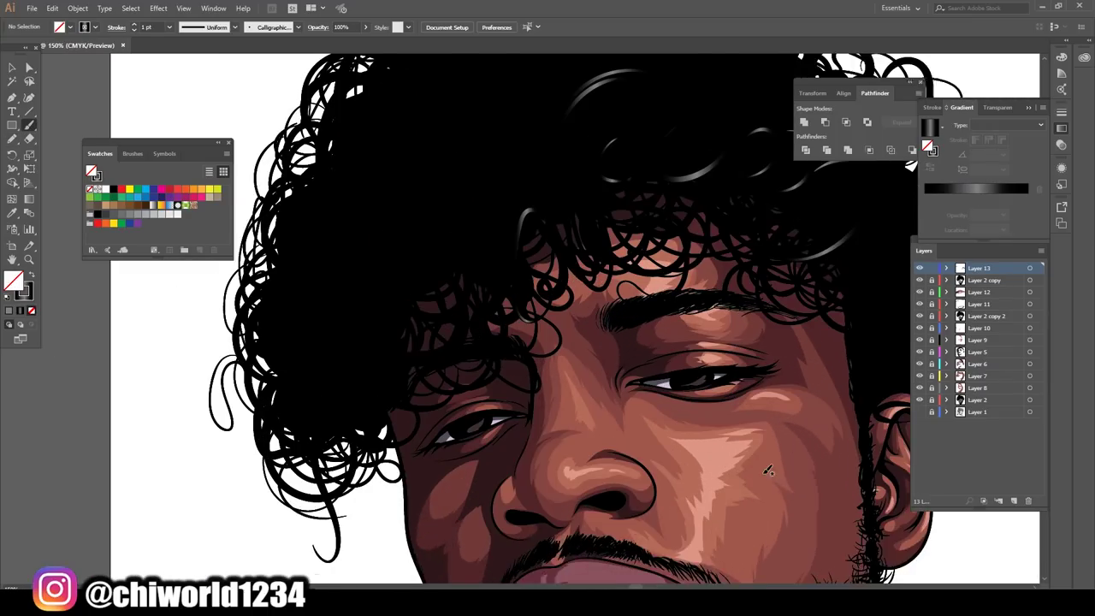
pyautogui.scroll(2, 513, 257)
pyautogui.moveTo(483, 239); pyautogui.dragTo(466, 295)
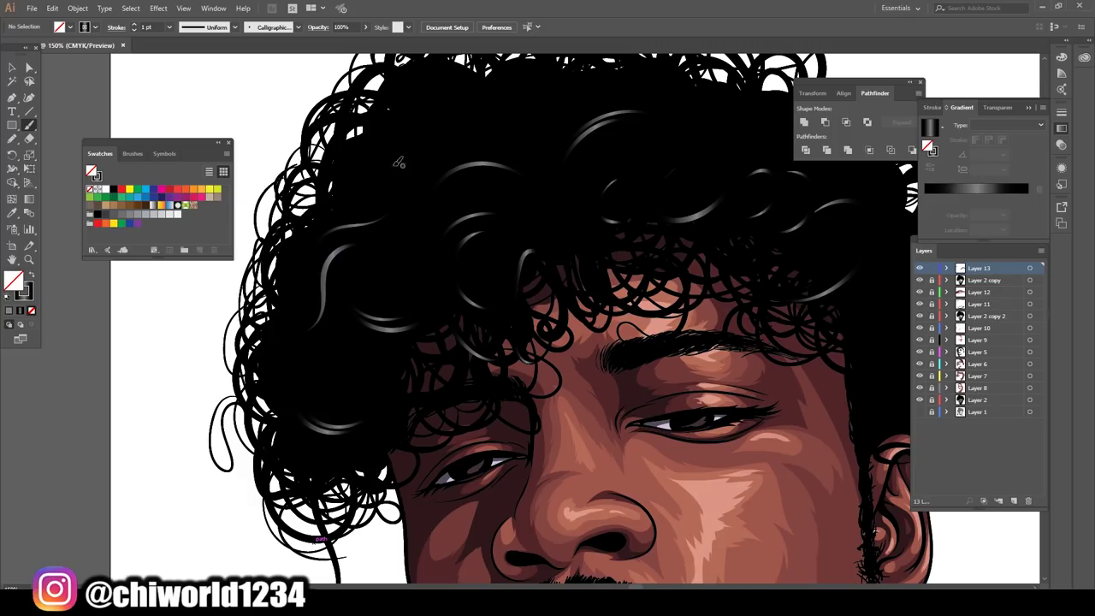
pyautogui.scroll(-1, 399, 163)
pyautogui.scroll(1, 701, 342)
pyautogui.moveTo(710, 282); pyautogui.dragTo(684, 401)
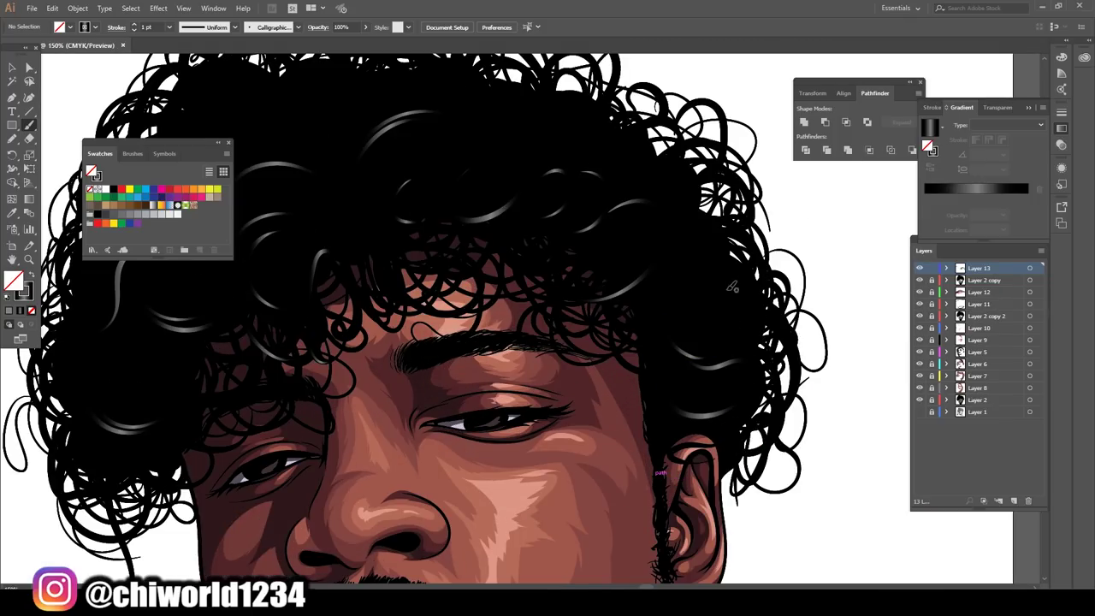
# Step: Add more short highlight strokes on the forehead hair and along the curls
pyautogui.scroll(1, 642, 297)
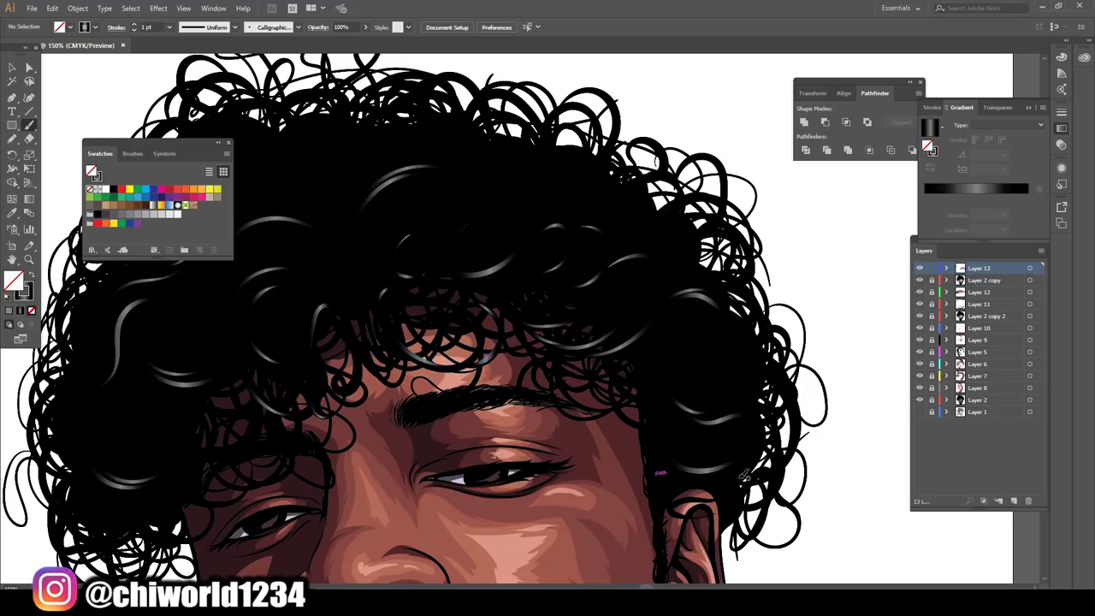
pyautogui.scroll(1, 744, 476)
pyautogui.hscroll(-1, 745, 475)
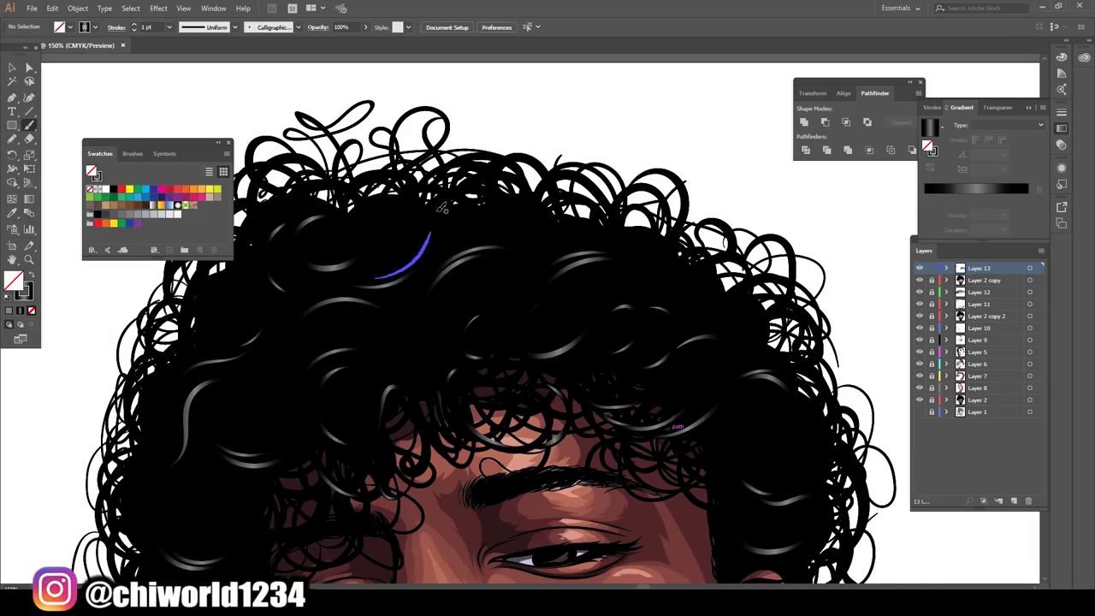
pyautogui.scroll(-2, 442, 208)
pyautogui.scroll(2, 494, 293)
pyautogui.moveTo(513, 332); pyautogui.dragTo(494, 295)
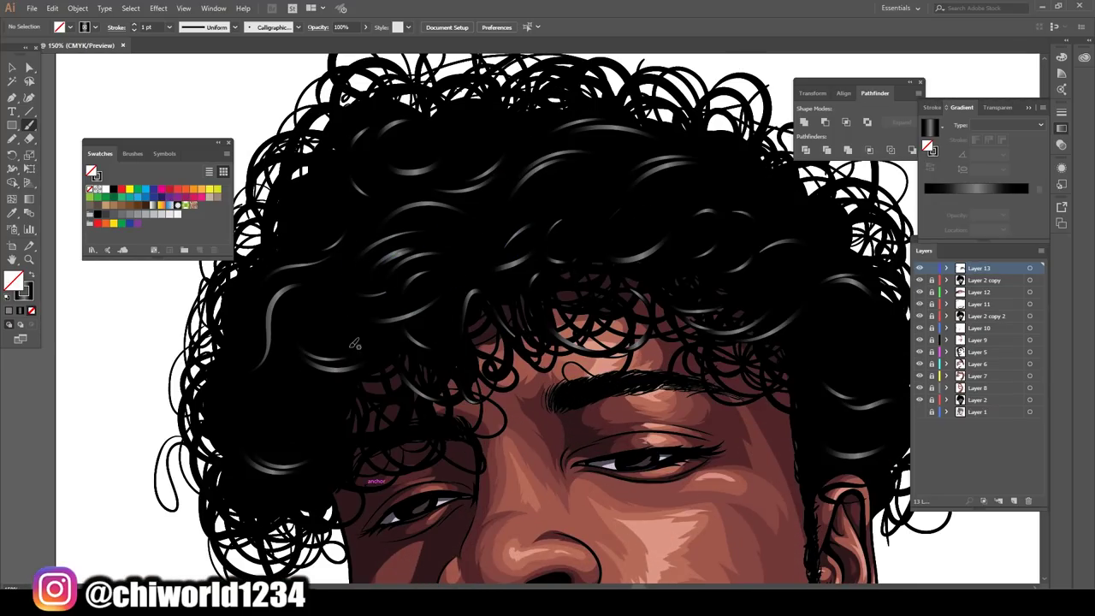
pyautogui.scroll(-1, 256, 373)
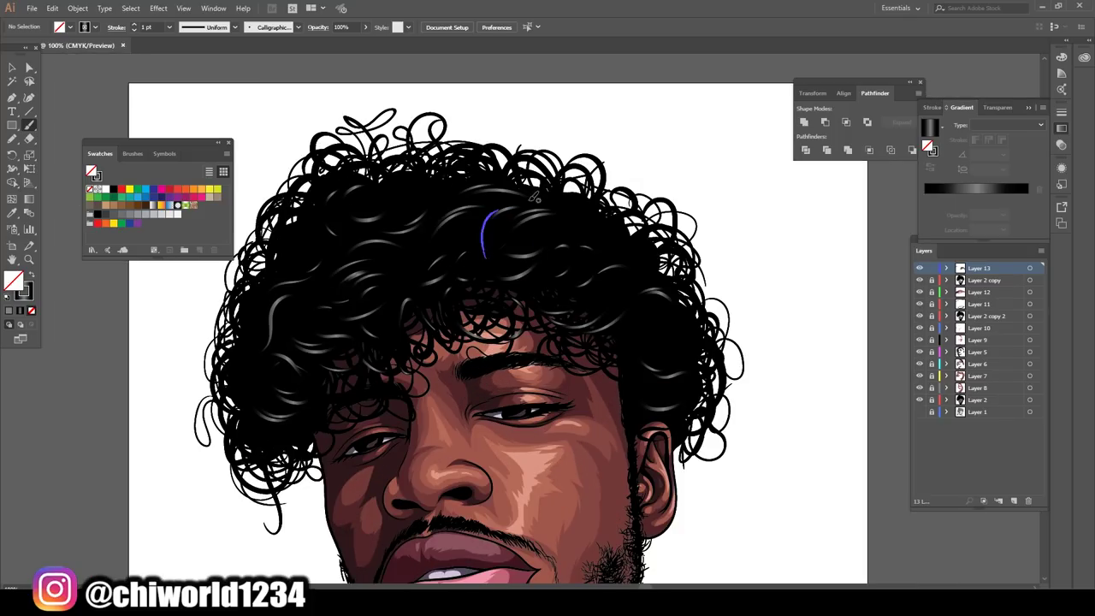
pyautogui.scroll(-1, 690, 447)
pyautogui.scroll(2, 689, 447)
pyautogui.scroll(-2, 782, 479)
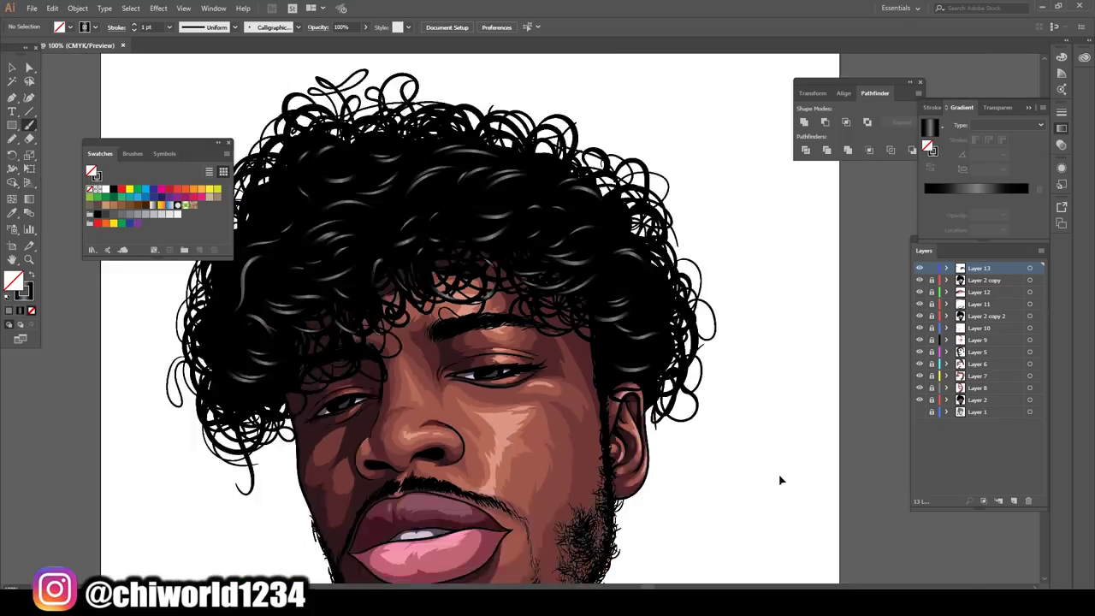
pyautogui.scroll(1, 511, 325)
pyautogui.moveTo(326, 267); pyautogui.dragTo(451, 248)
pyautogui.scroll(-2, 451, 248)
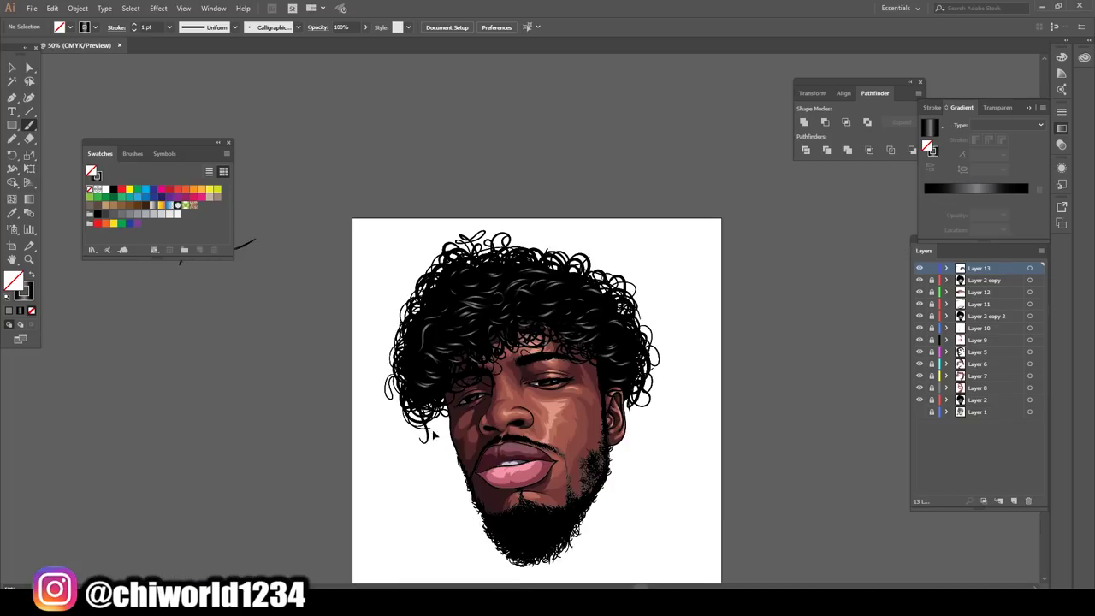
pyautogui.scroll(1, 504, 409)
pyautogui.scroll(1, 798, 468)
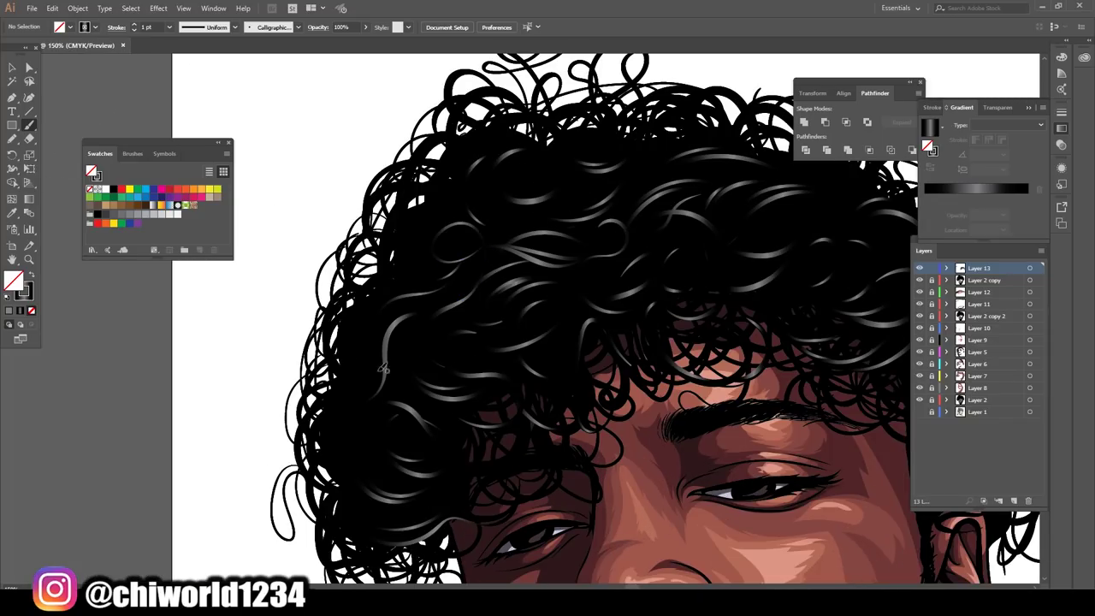
pyautogui.scroll(-1, 385, 444)
pyautogui.scroll(2, 676, 295)
pyautogui.moveTo(676, 294); pyautogui.dragTo(653, 238)
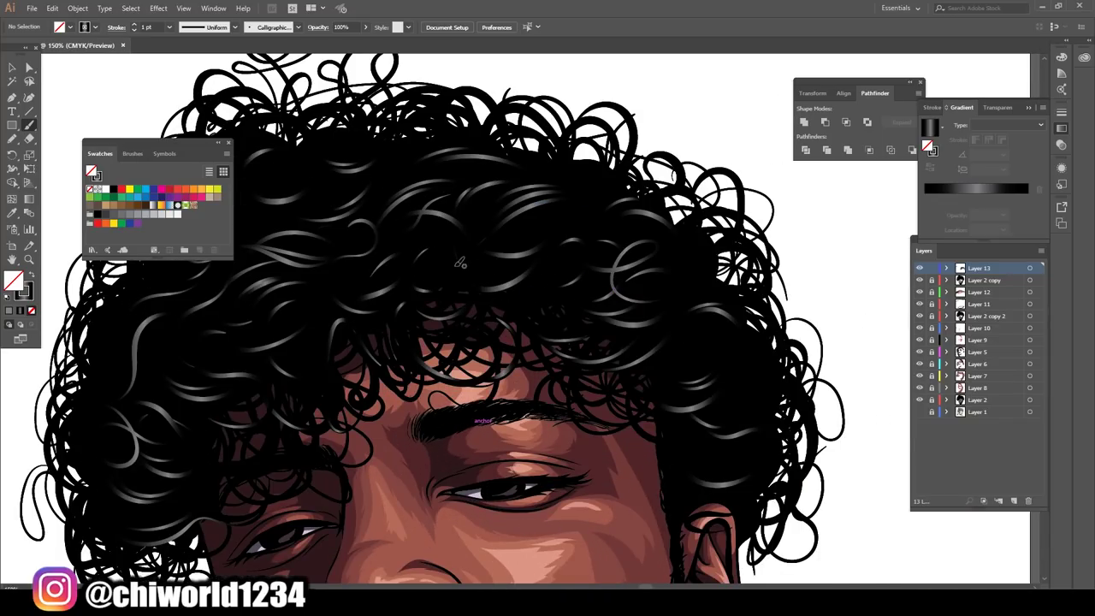
pyautogui.scroll(-2, 494, 233)
pyautogui.scroll(2, 539, 222)
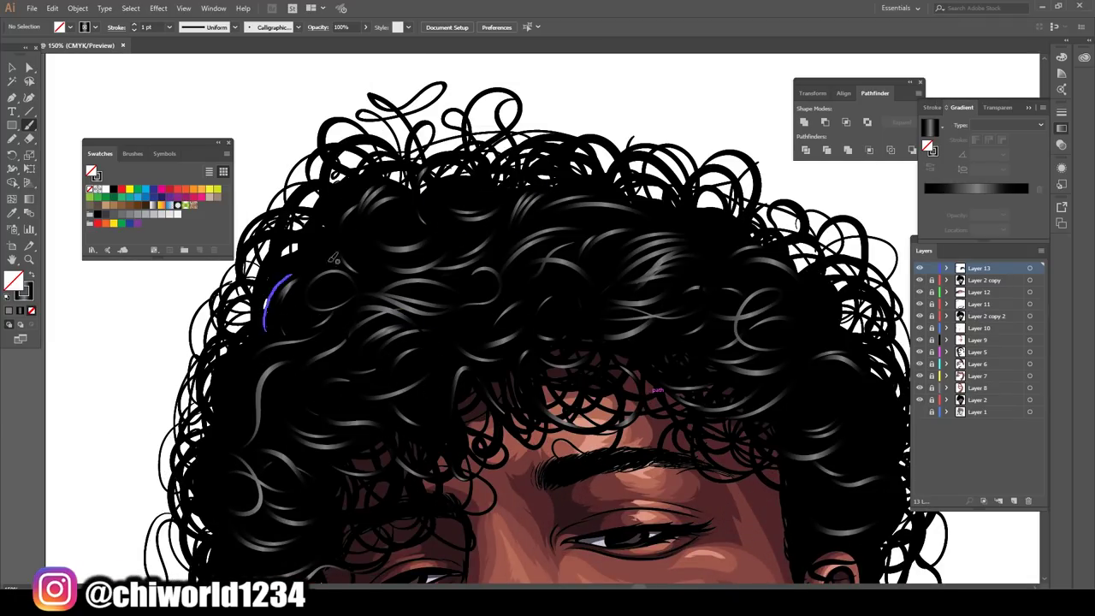
pyautogui.scroll(-2, 334, 258)
pyautogui.scroll(3, 342, 256)
# Step: Paint highlight strokes on a left-side curl and the hair above the eyebrow
pyautogui.scroll(-2, 487, 215)
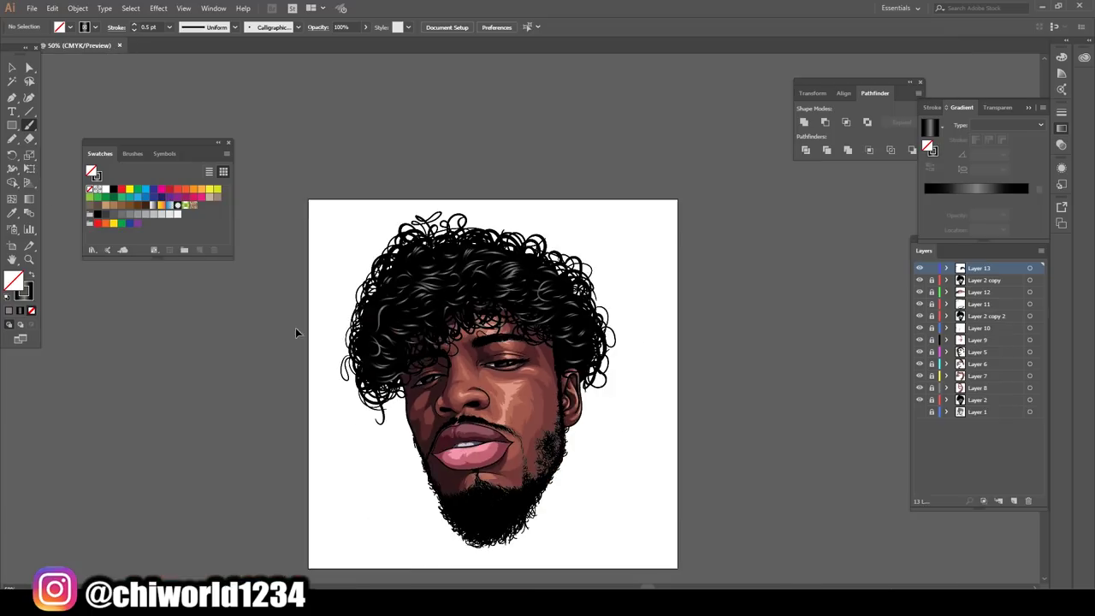
pyautogui.scroll(2, 298, 330)
pyautogui.moveTo(576, 375); pyautogui.dragTo(543, 301)
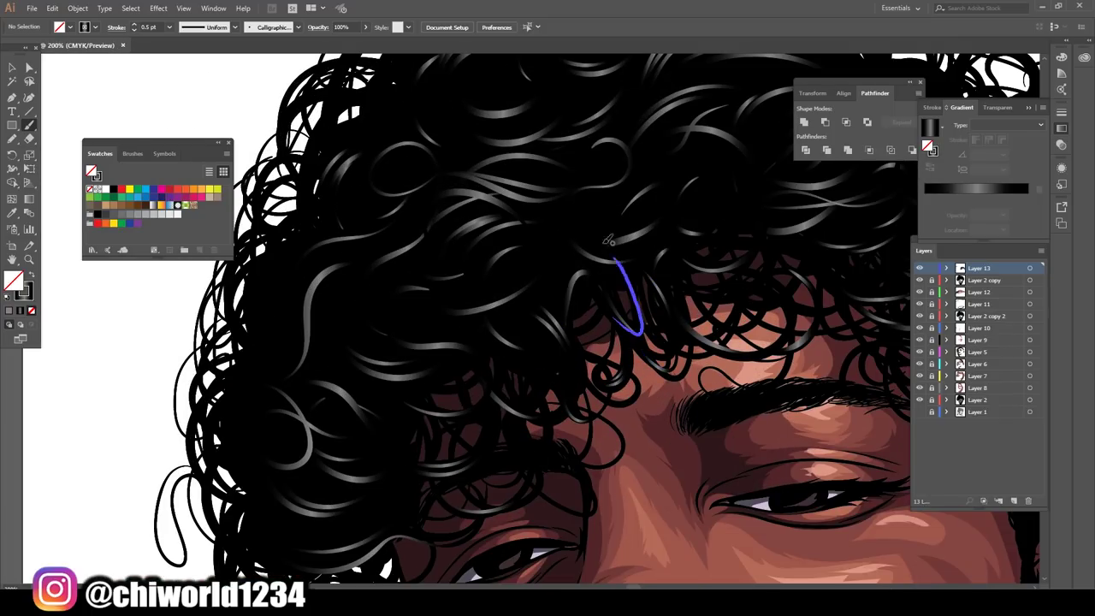
pyautogui.scroll(-2, 607, 240)
pyautogui.scroll(2, 598, 342)
pyautogui.moveTo(609, 342); pyautogui.dragTo(687, 396)
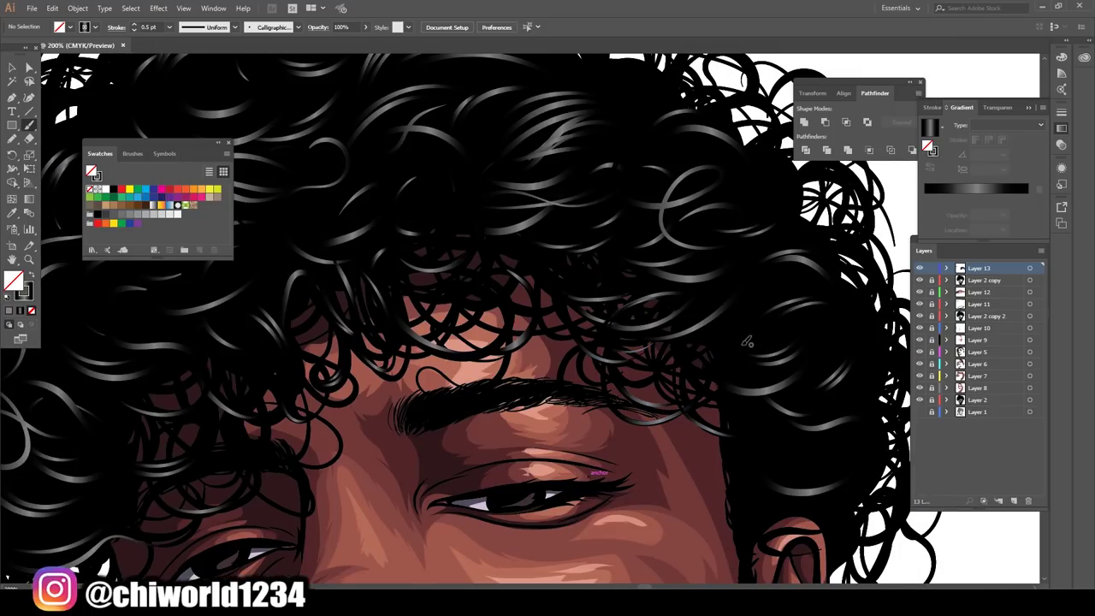
pyautogui.scroll(2, 591, 476)
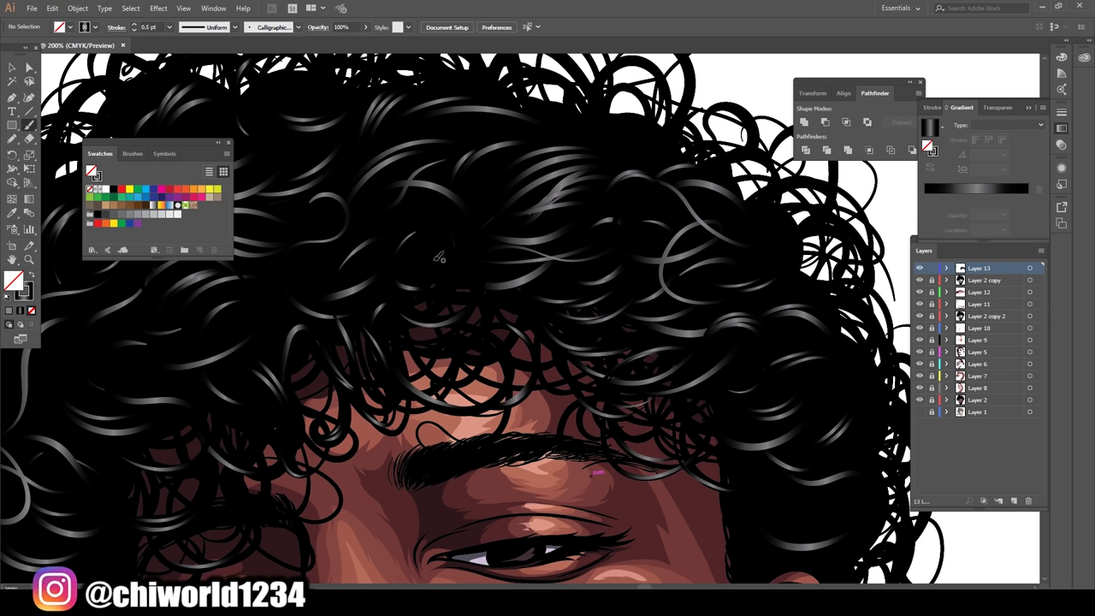
pyautogui.moveTo(370, 270); pyautogui.dragTo(373, 272)
pyautogui.scroll(-2, 513, 385)
pyautogui.scroll(2, 667, 272)
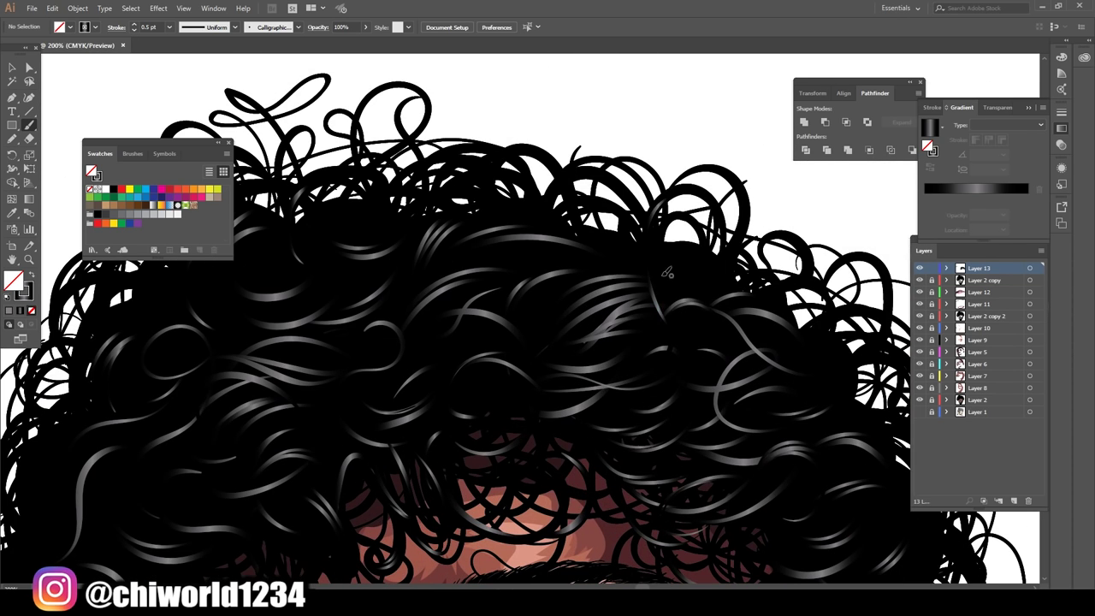
pyautogui.scroll(-2, 659, 509)
pyautogui.scroll(3, 659, 503)
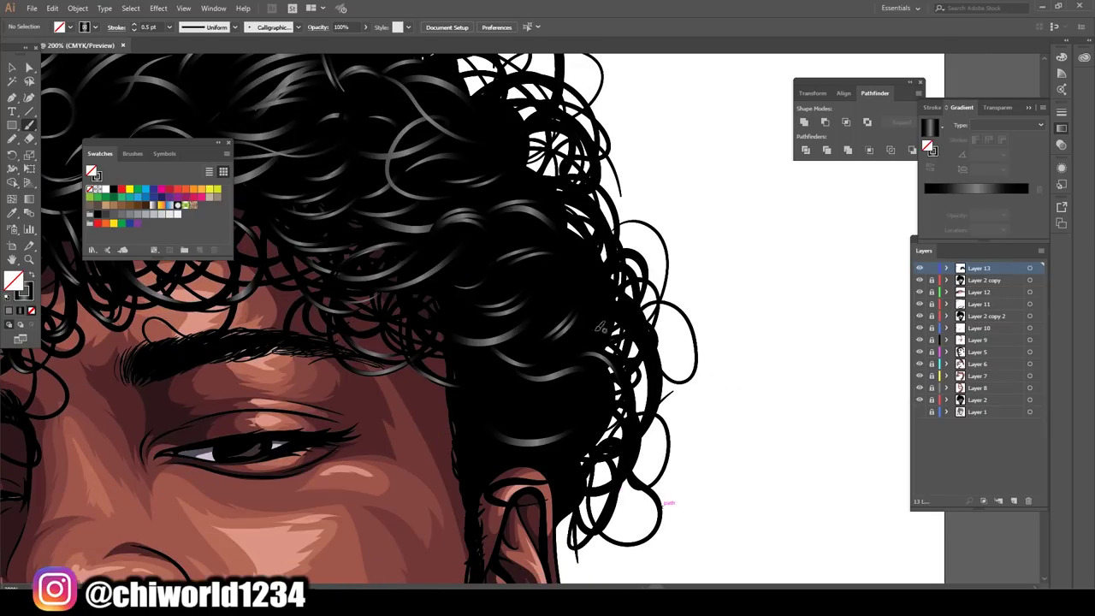
pyautogui.scroll(-3, 611, 463)
pyautogui.scroll(2, 611, 463)
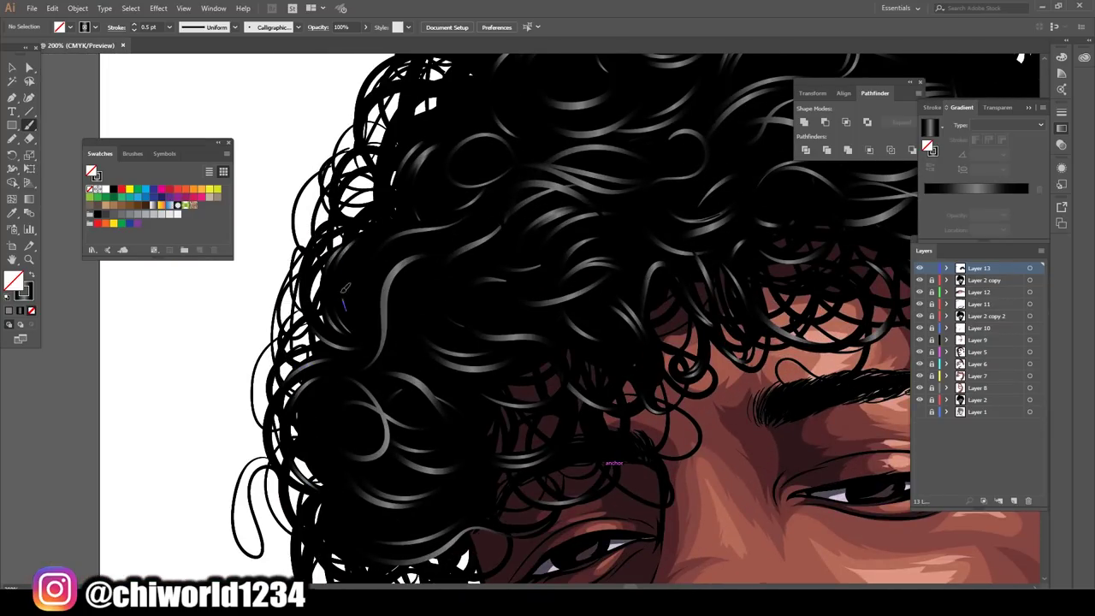
pyautogui.scroll(2, 411, 205)
pyautogui.scroll(-1, 706, 273)
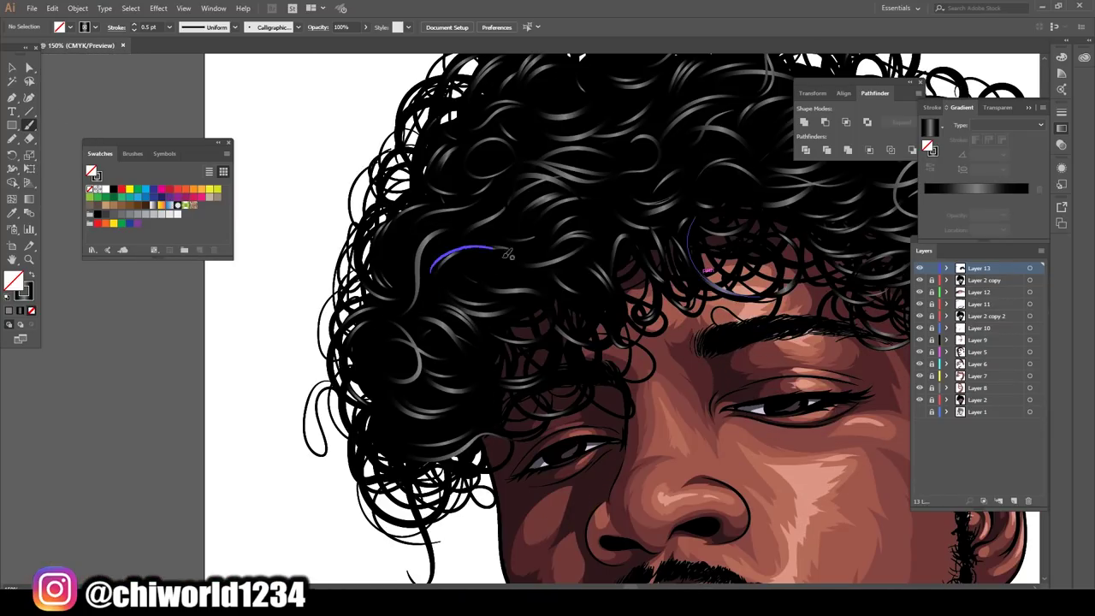
pyautogui.scroll(1, 464, 425)
# Step: Add highlight curves across the middle and top of the hair and among the curls
pyautogui.moveTo(689, 284); pyautogui.dragTo(770, 233)
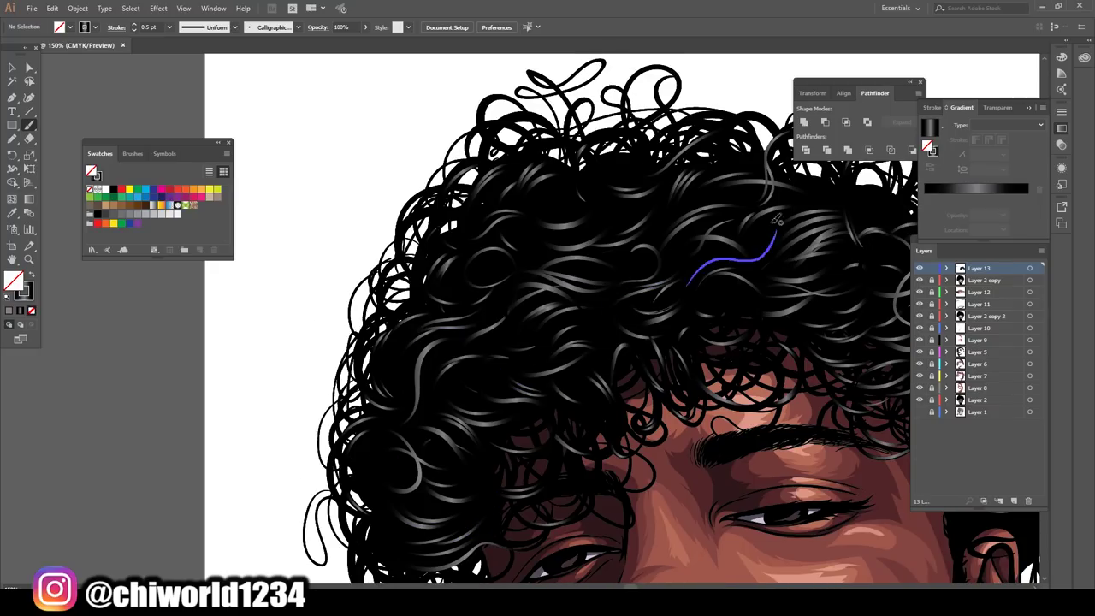
pyautogui.scroll(-3, 744, 256)
pyautogui.scroll(4, 804, 415)
pyautogui.moveTo(526, 175); pyautogui.dragTo(633, 111)
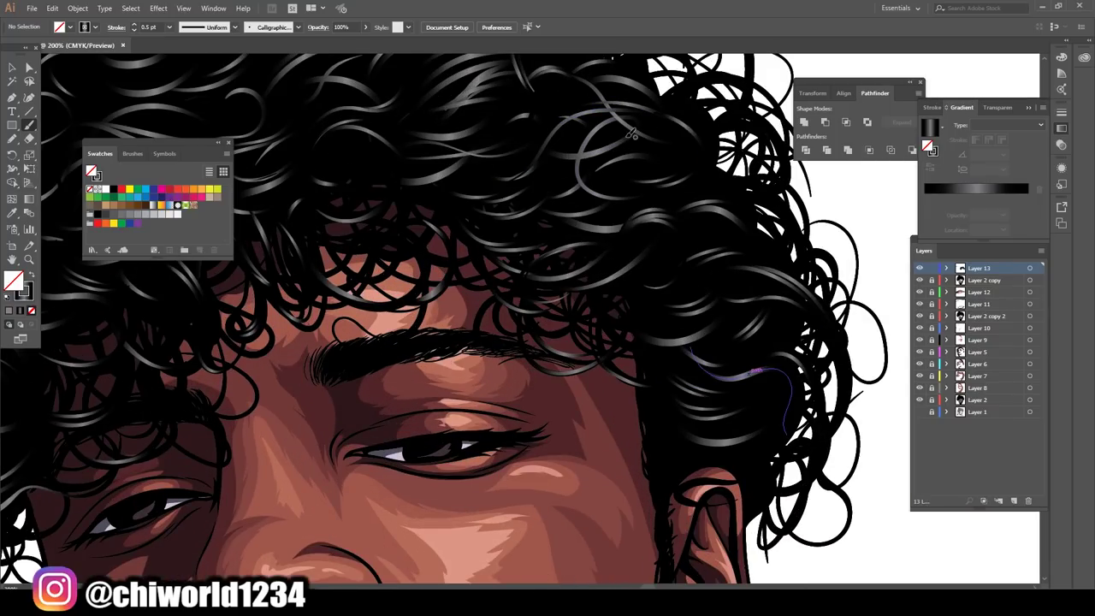
pyautogui.scroll(-3, 770, 300)
pyautogui.scroll(3, 470, 316)
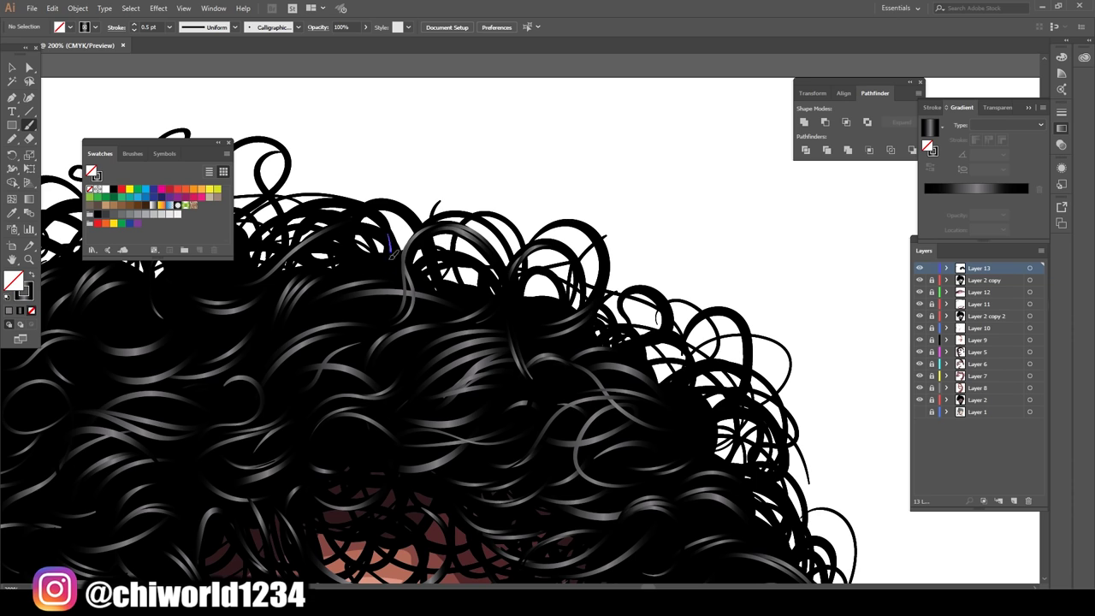
pyautogui.scroll(-3, 392, 248)
pyautogui.scroll(3, 454, 260)
pyautogui.moveTo(431, 273); pyautogui.dragTo(462, 247)
# Step: Add one more small highlight strand in the hair
pyautogui.scroll(-3, 278, 402)
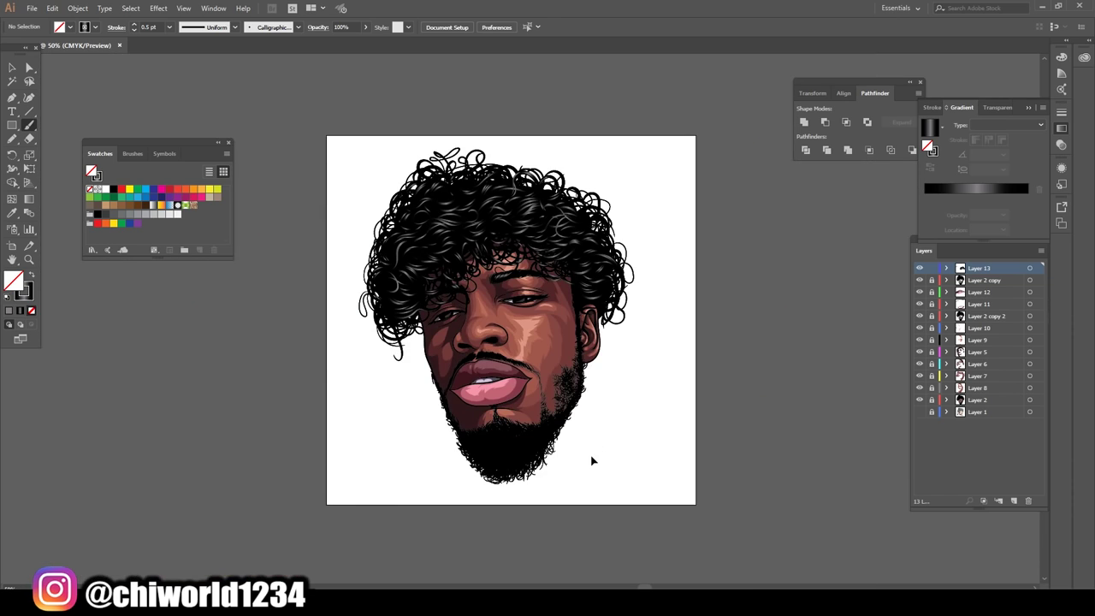
pyautogui.scroll(3, 495, 310)
pyautogui.moveTo(492, 313); pyautogui.dragTo(511, 301)
# Step: Paint small curved highlight strands into the beard, including its right edge
pyautogui.scroll(-3, 439, 435)
pyautogui.moveTo(455, 541); pyautogui.dragTo(477, 523)
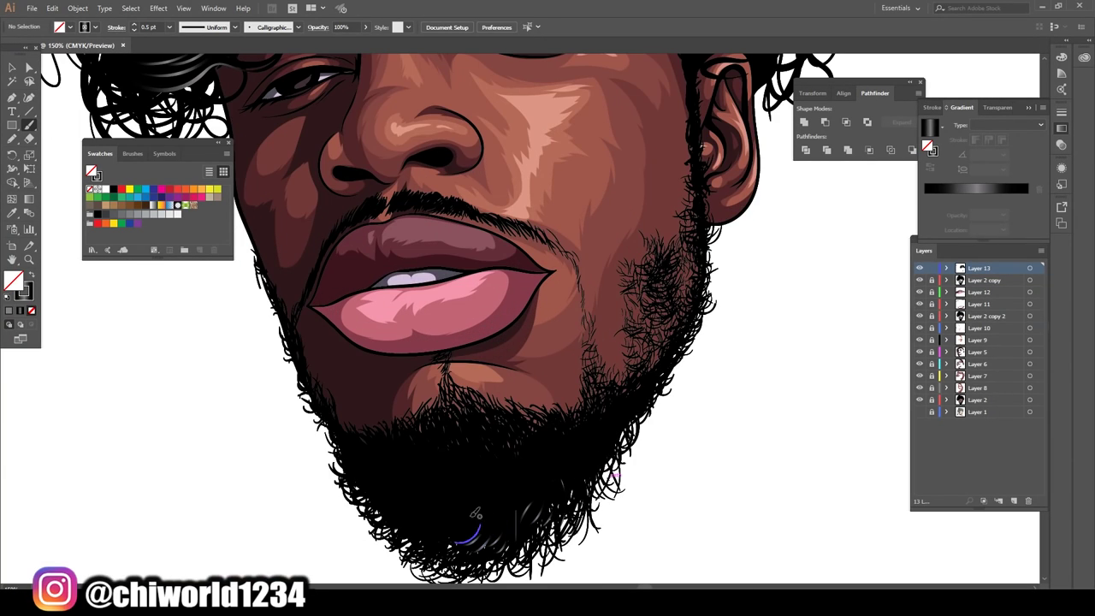
pyautogui.scroll(-3, 391, 473)
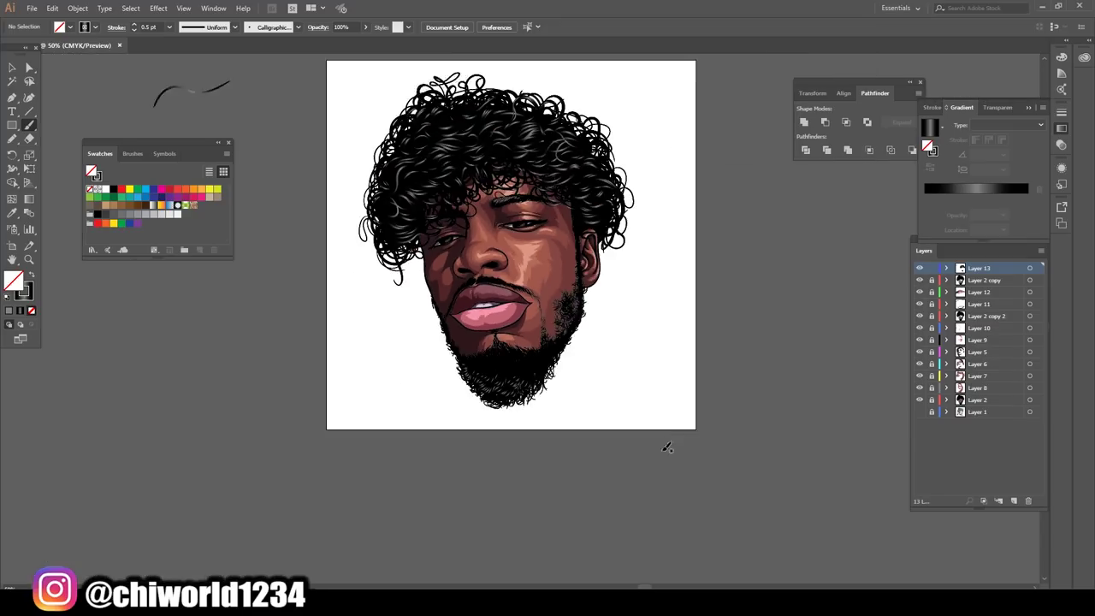
pyautogui.scroll(3, 582, 342)
pyautogui.moveTo(592, 381); pyautogui.dragTo(580, 349)
pyautogui.moveTo(534, 346); pyautogui.dragTo(550, 389)
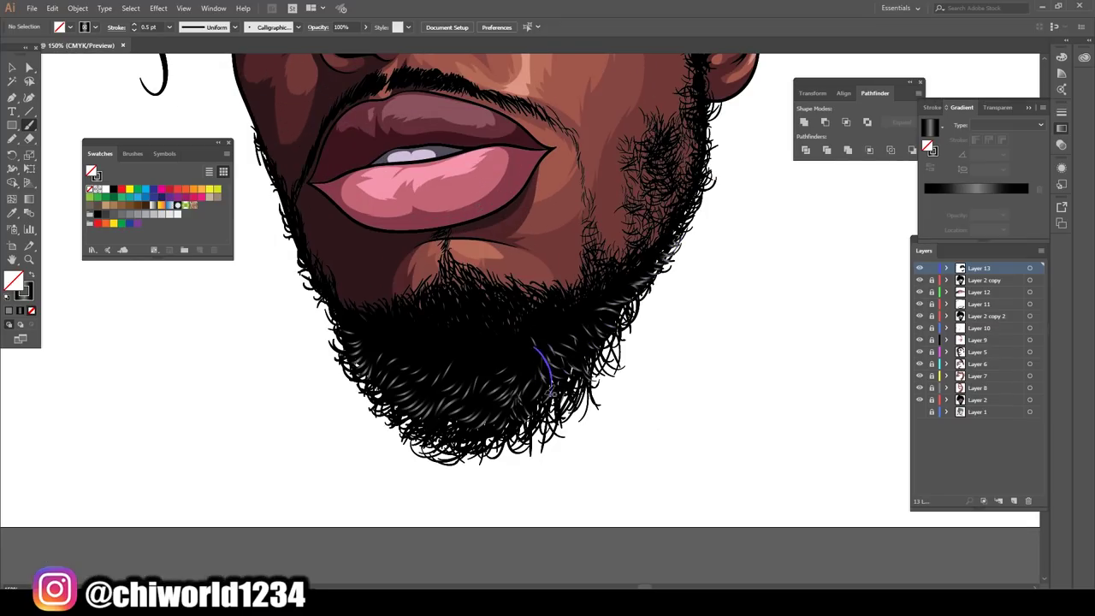